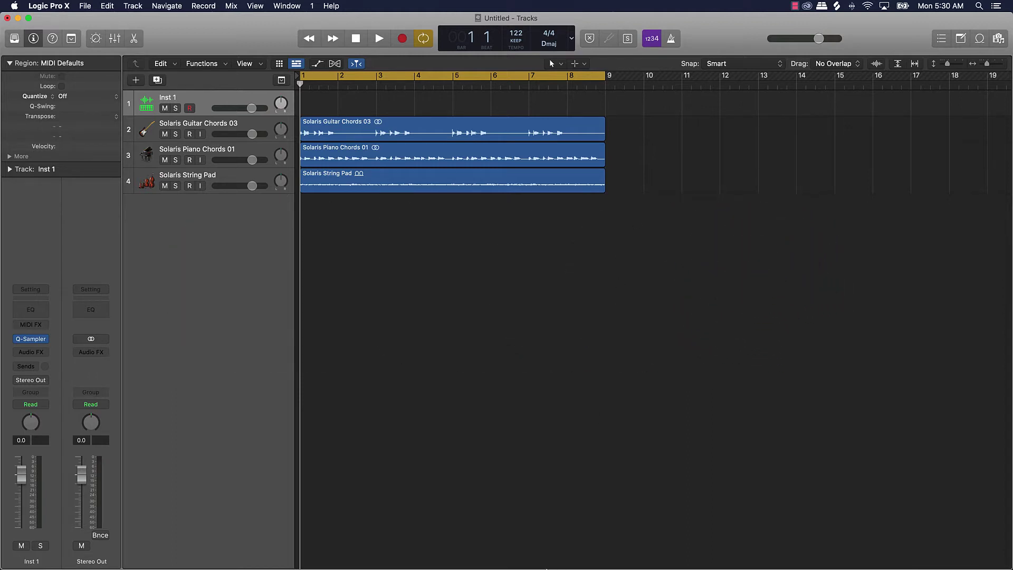
Step: Check the YouTube Studio comment requesting a Majid Jordan type beat made with the step sequencer, and return to the Logic Pro project
mouse_move(546, 567)
click(524, 550)
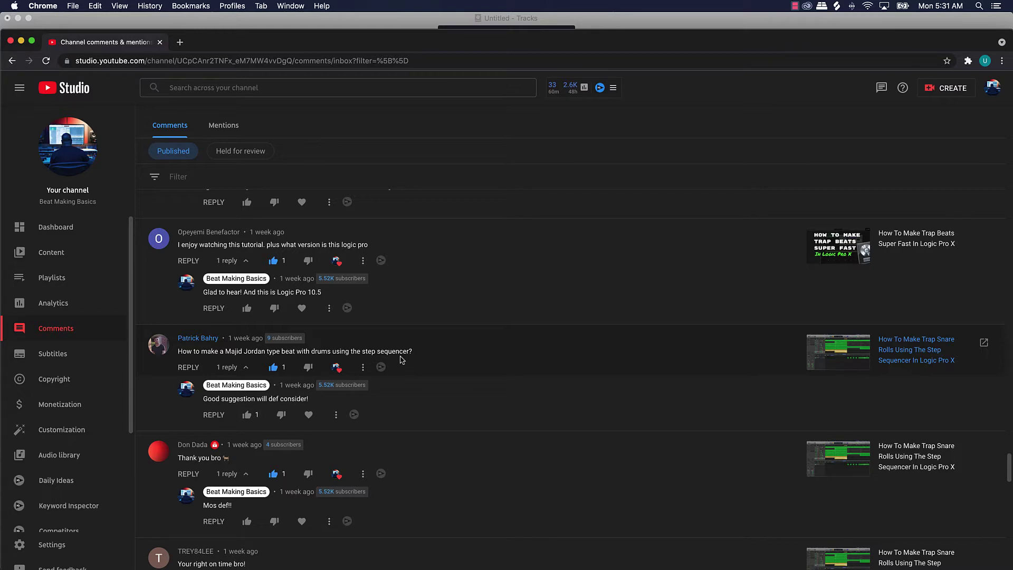
click(21, 42)
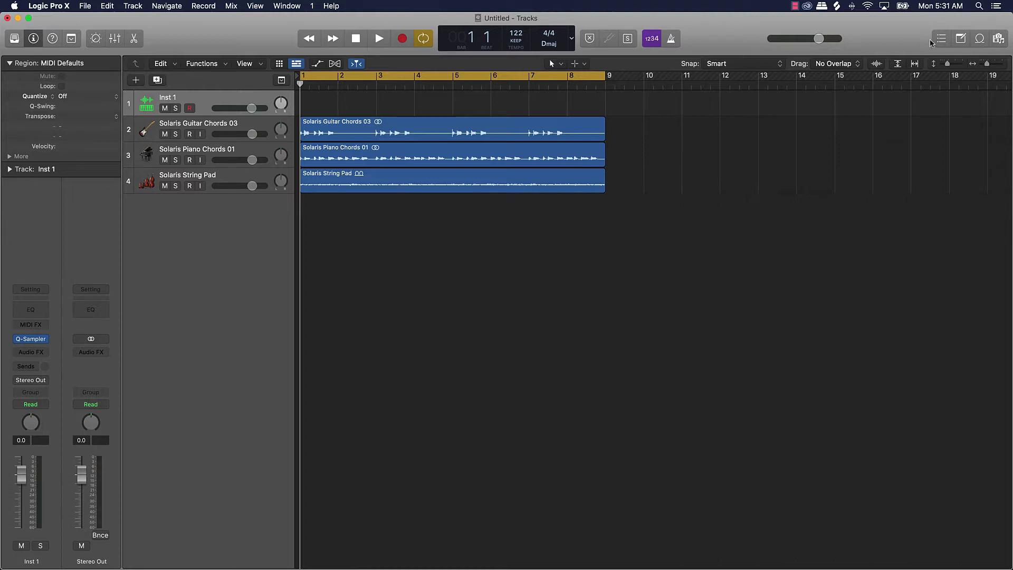
Step: Look over the Electronic Pop loops, and audition the guitar chords alone with the muted piano and string pad brought in one by one
click(980, 41)
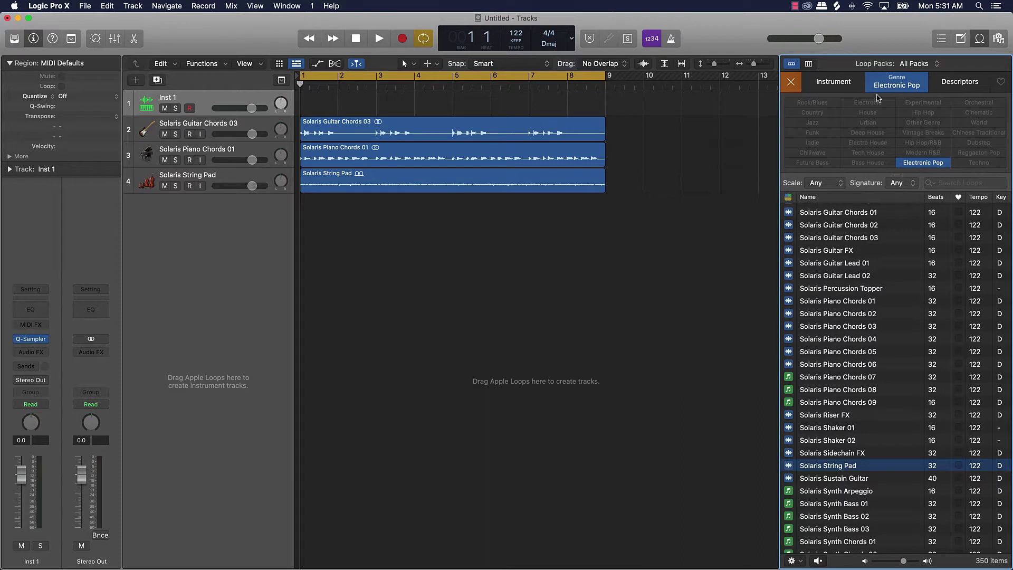
click(976, 40)
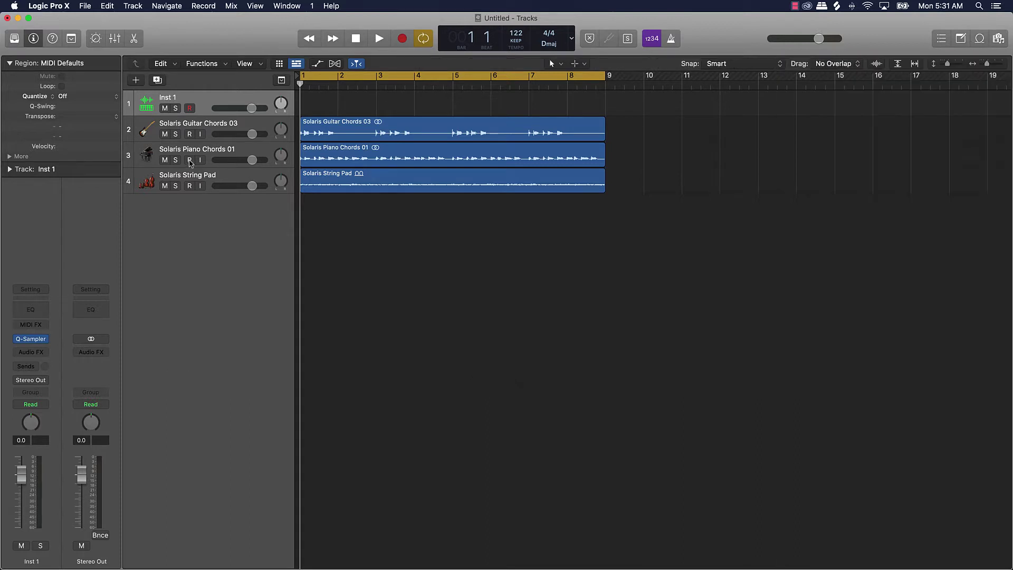
drag(164, 161, 164, 186)
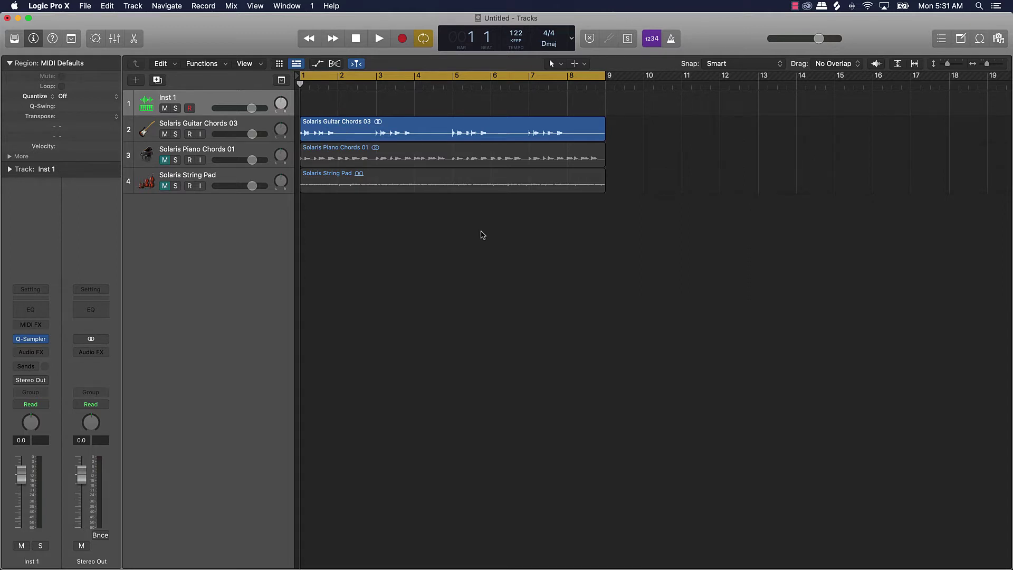
key(space)
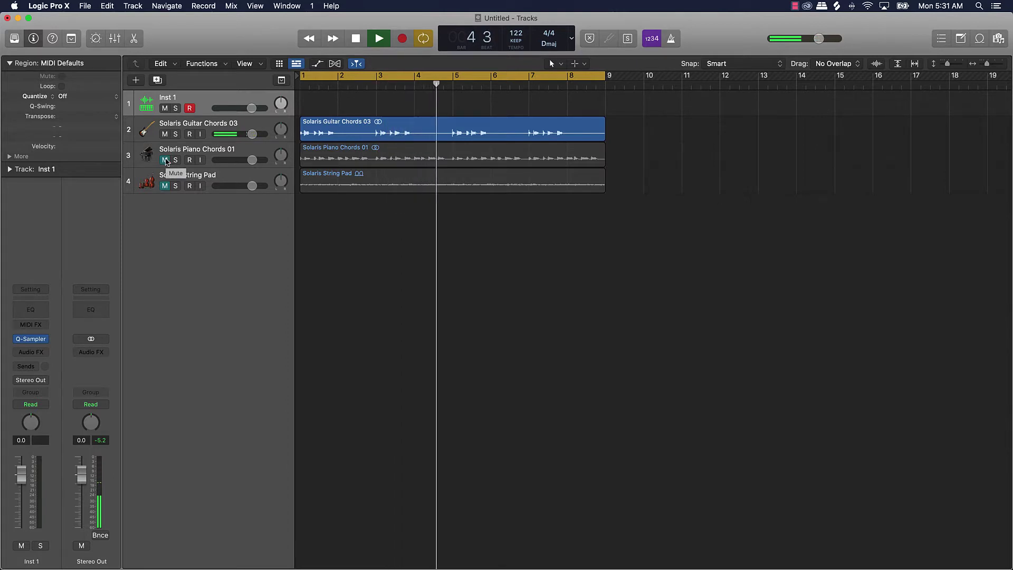
click(165, 160)
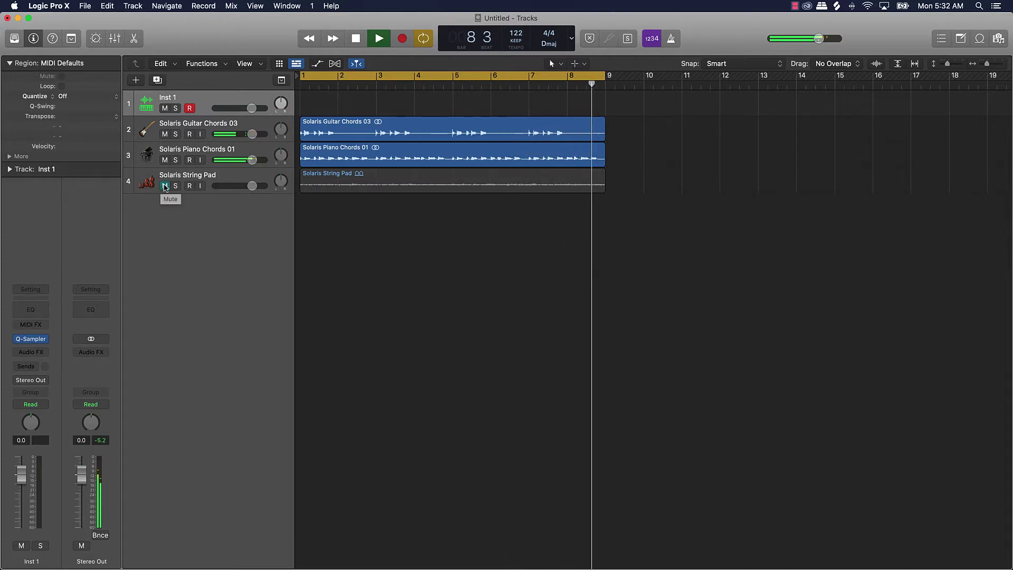
click(164, 185)
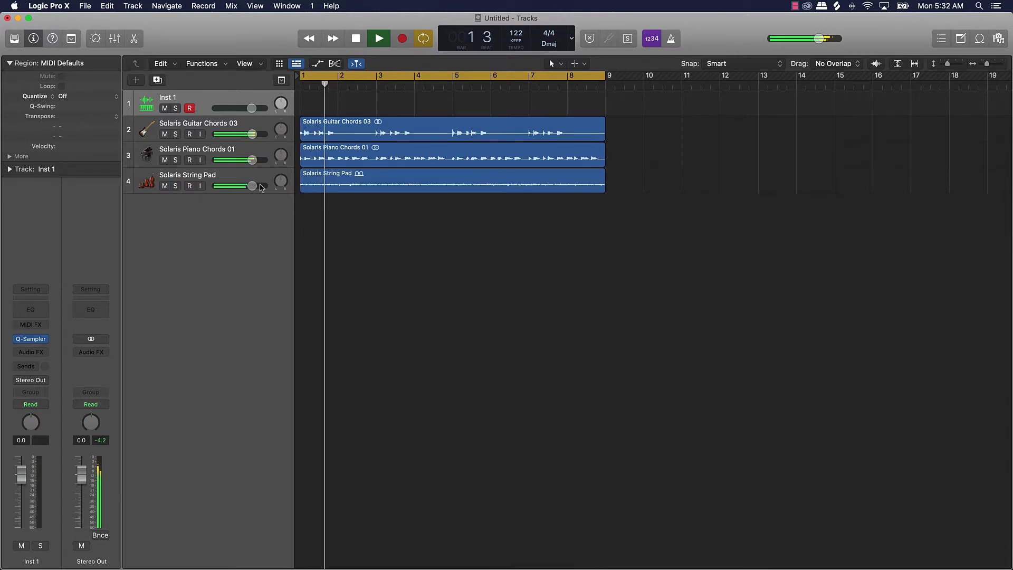
Step: Lower the volume of the Solaris String Pad track slightly and stop playback
drag(253, 185, 242, 190)
key(space)
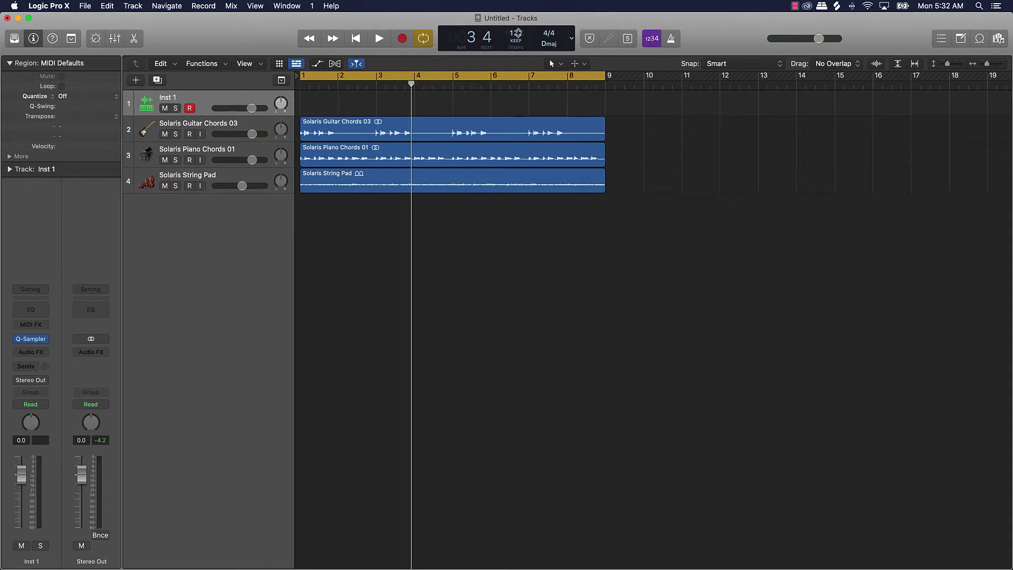
Step: Disarm recording on the Inst 1 track and open its Quick Sampler instrument
drag(517, 34, 517, 34)
click(192, 109)
click(32, 339)
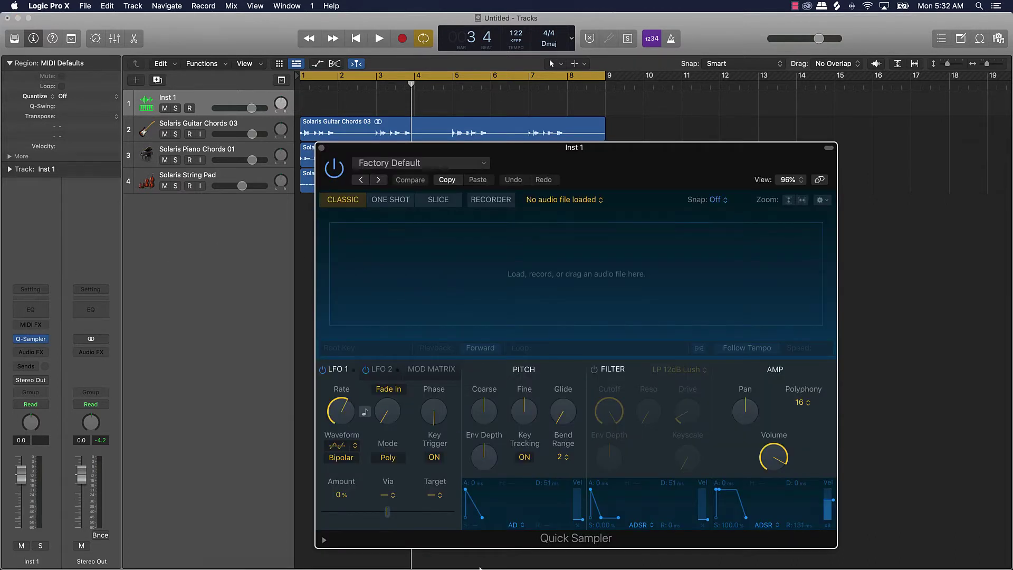
Step: Switch to Splice, search the sounds for POP and preview FL_RNB_Snare_808.wav
mouse_move(480, 567)
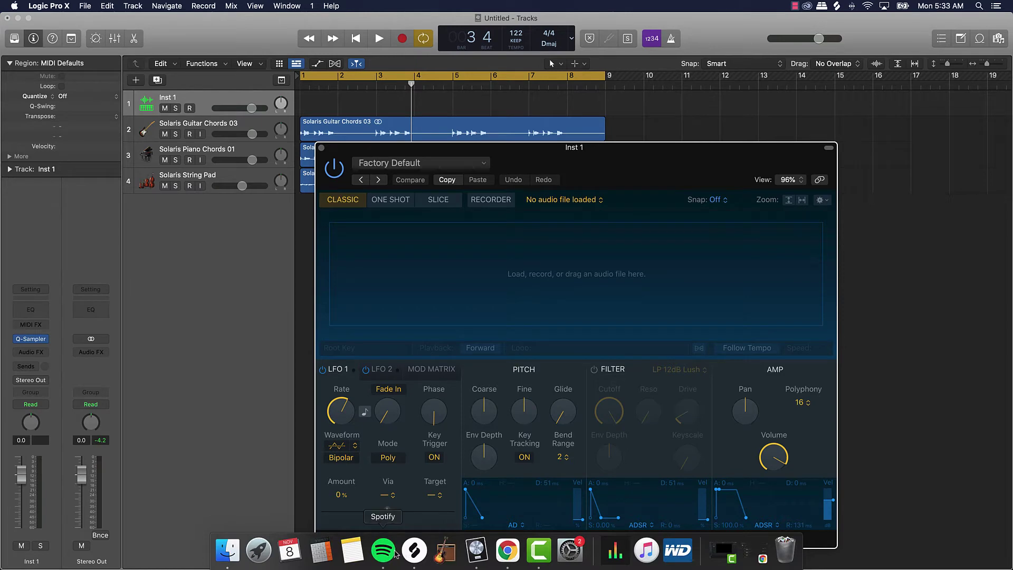
click(414, 550)
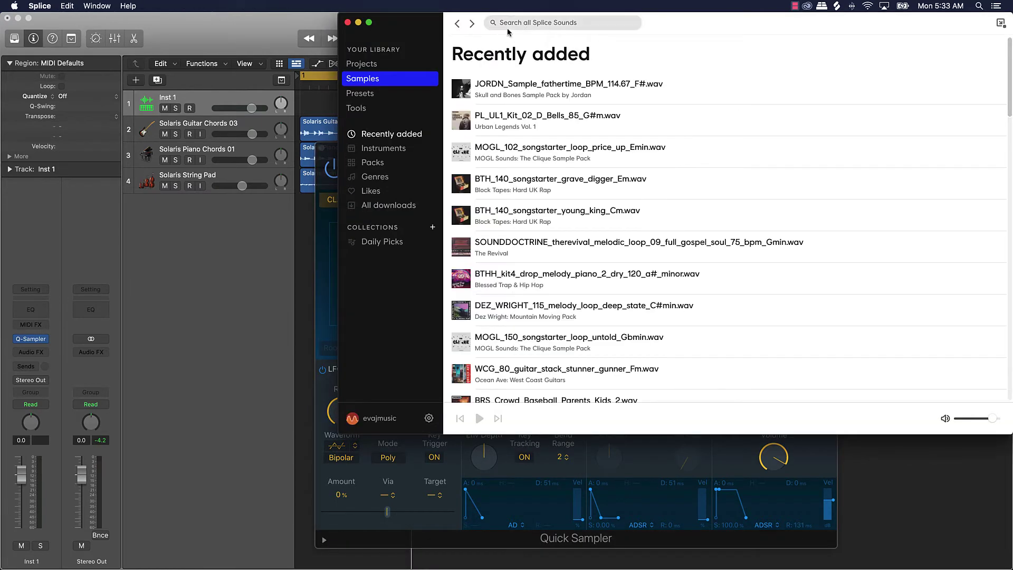
text(POP)
key(Return)
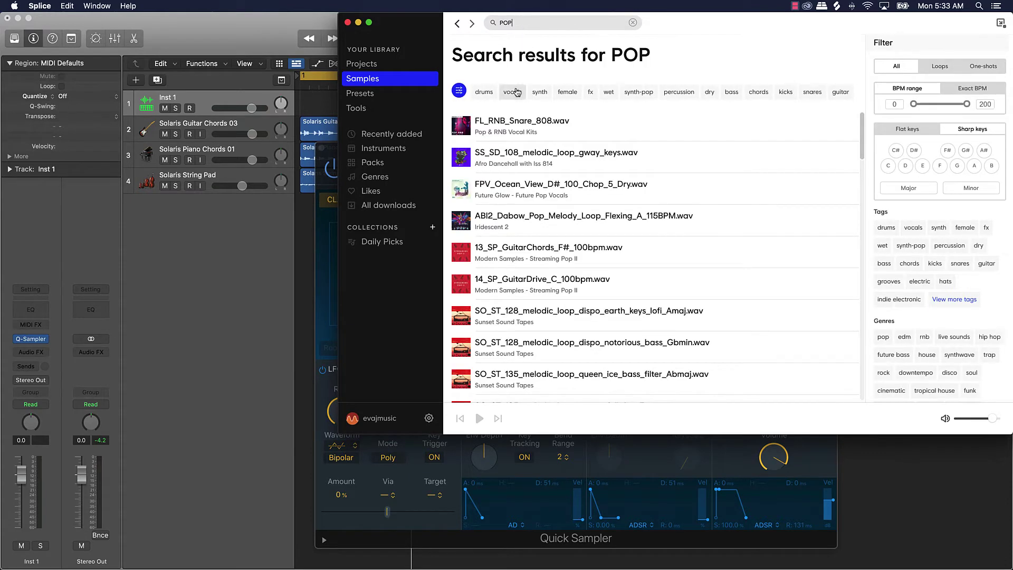
click(461, 126)
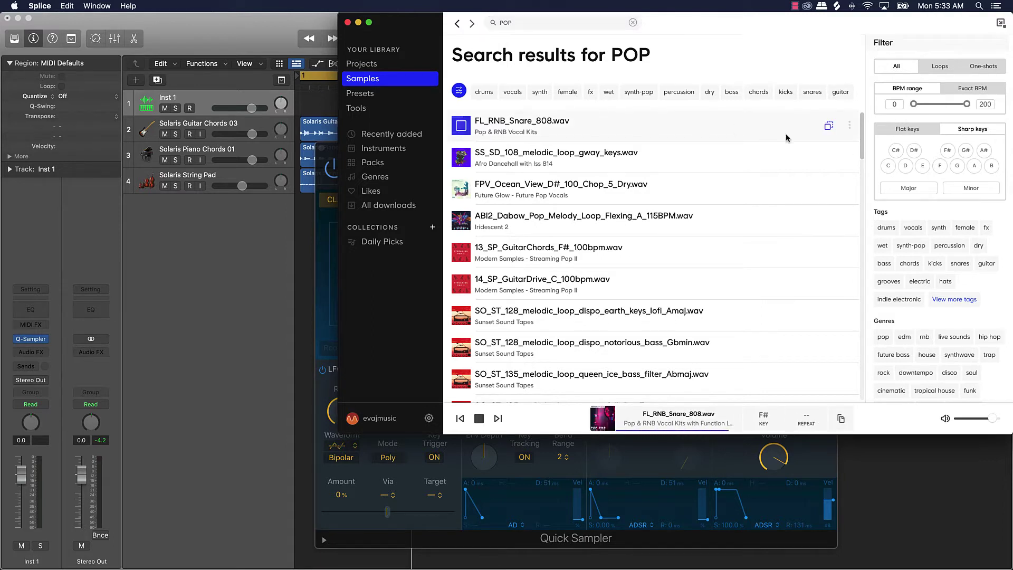
Step: Search the samples for 80'S and try the drums tag filter on the results
click(521, 24)
text(808)
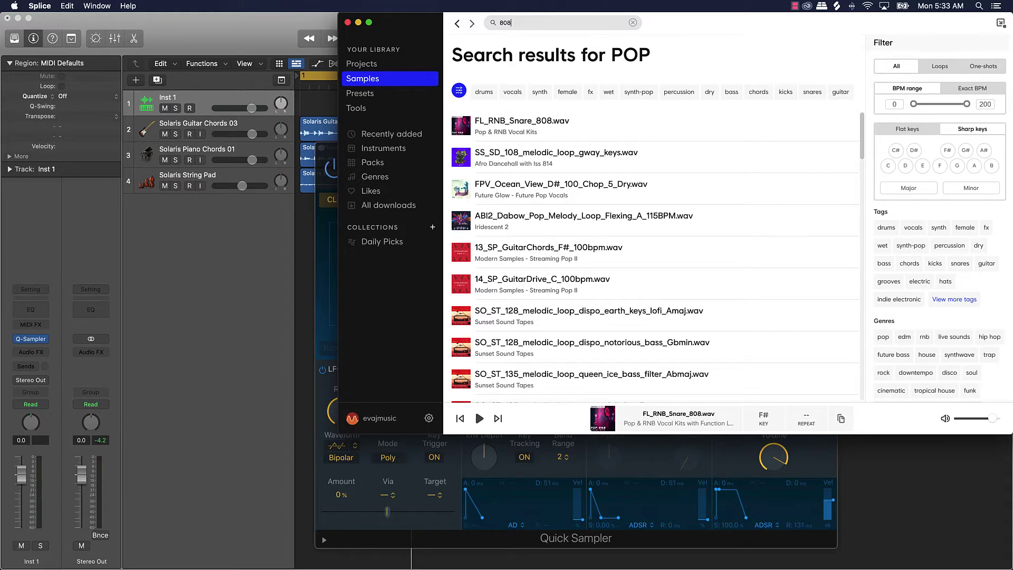
key(BackSpace)
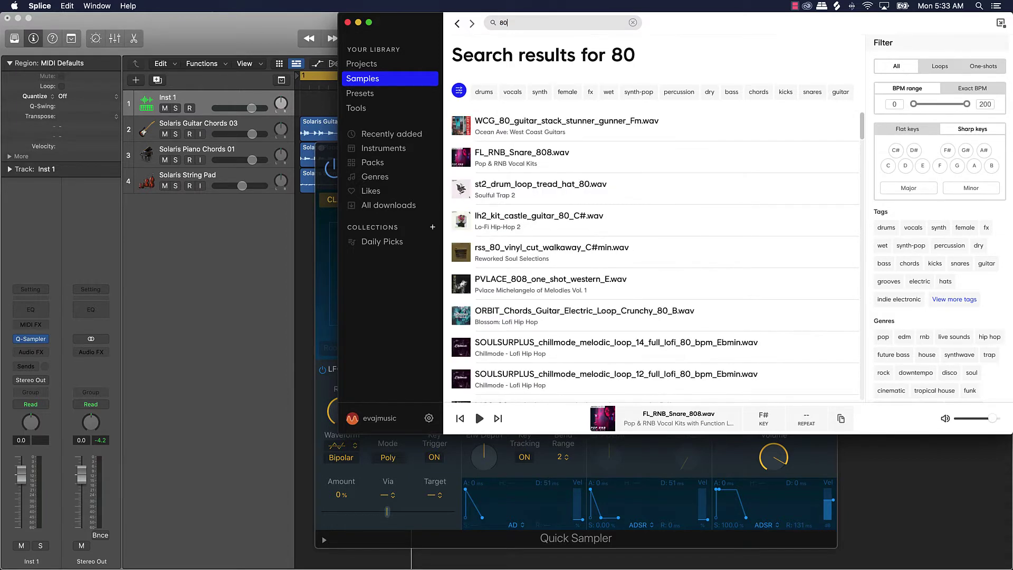
text('S)
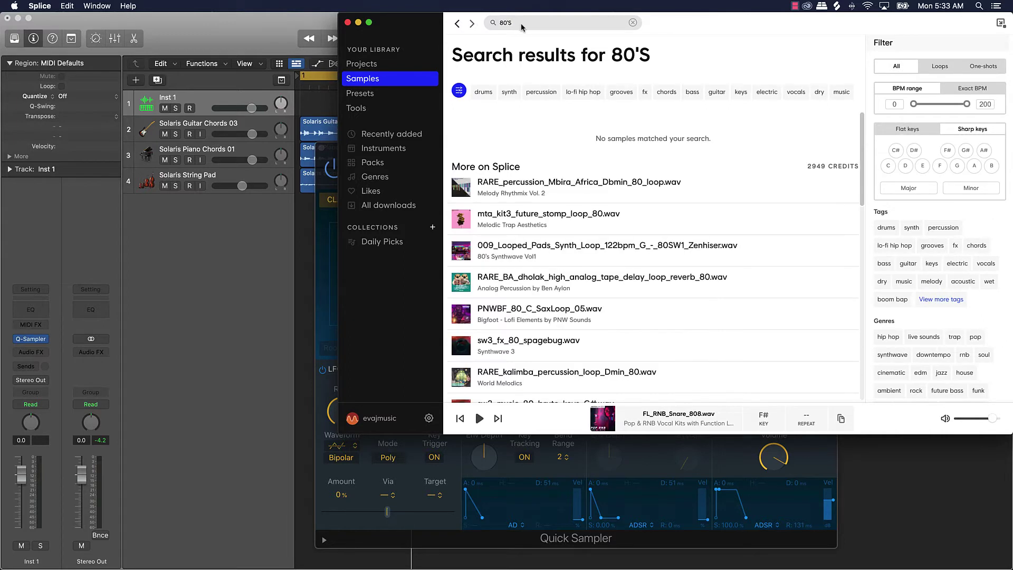
click(481, 92)
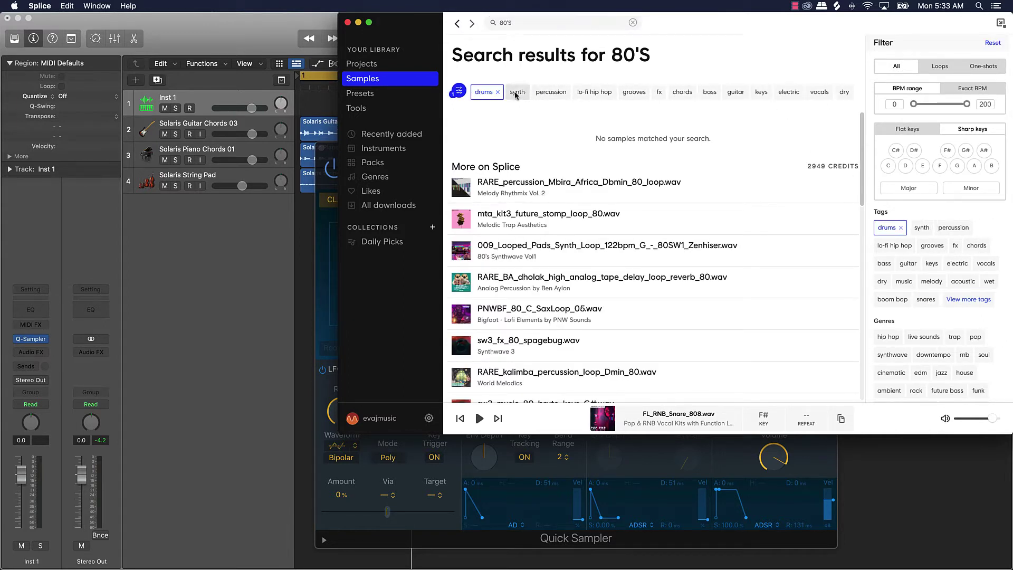
click(497, 93)
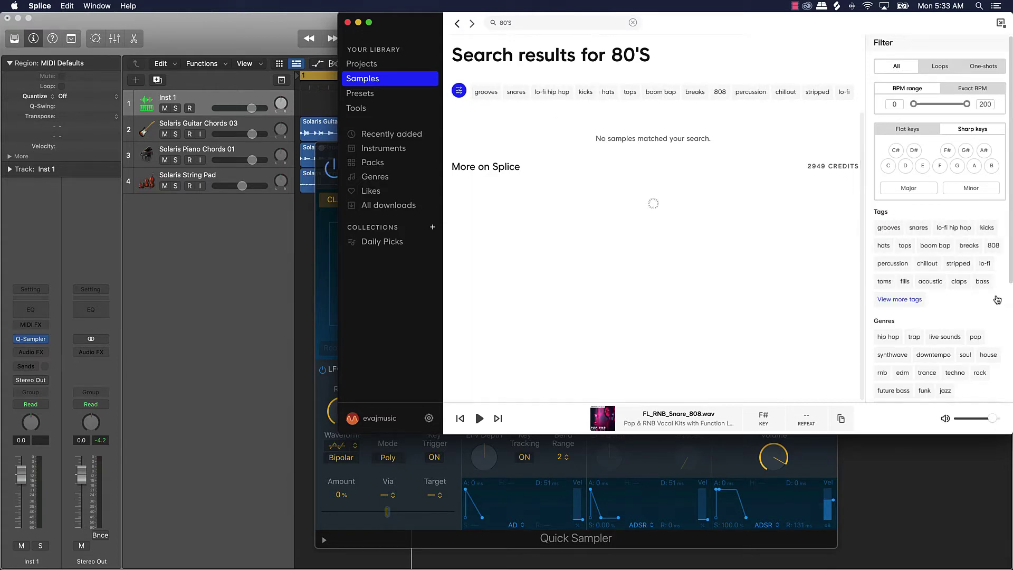
Step: Examine the available tags and genres for the 80'S search, and preview AMP2_80_A_1.wav and ufx5_atmosphere_loop_spectre_80.wav
scroll(931, 265, down, 3)
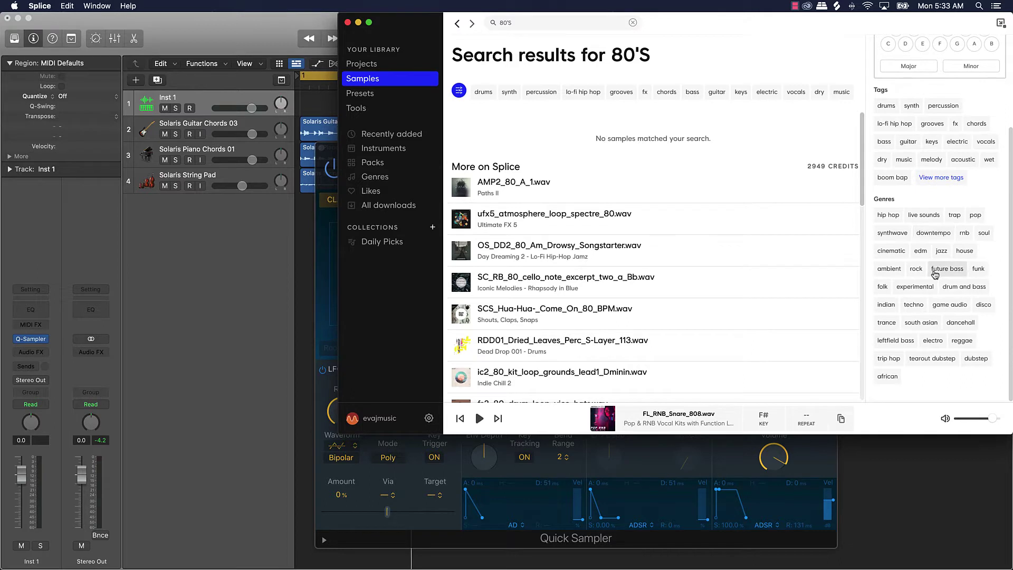
scroll(935, 275, up, 3)
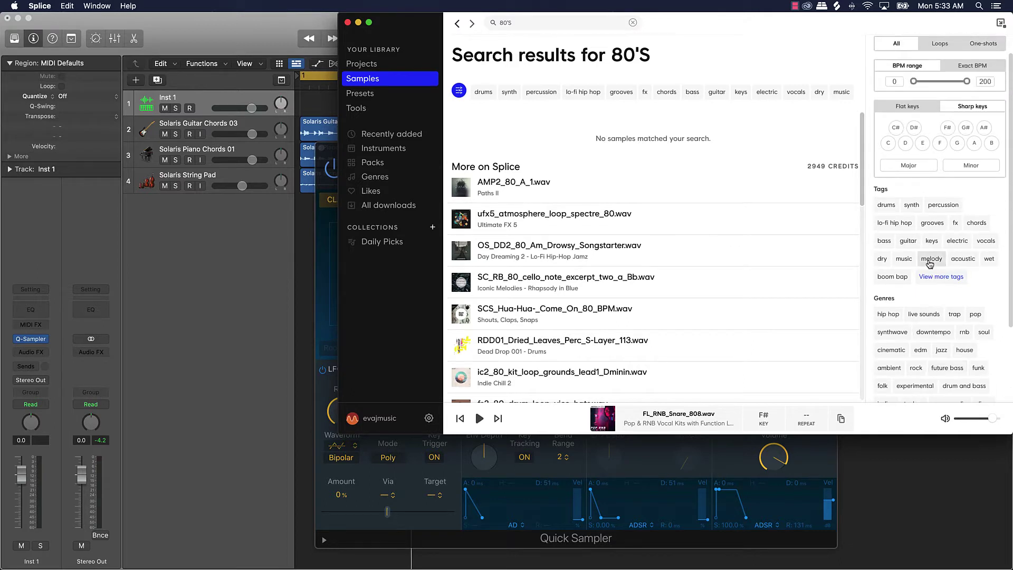
scroll(907, 264, up, 1)
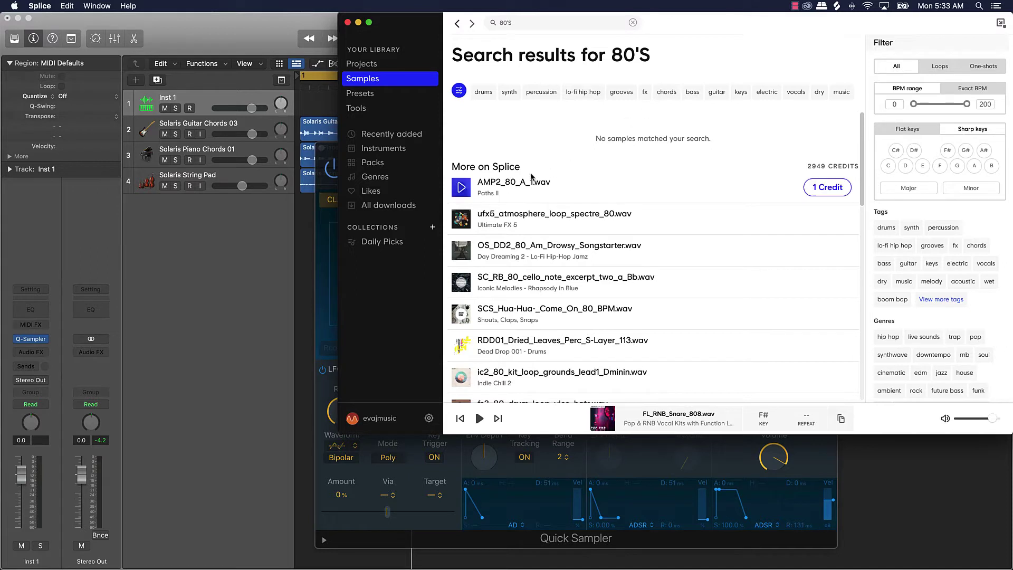
click(461, 186)
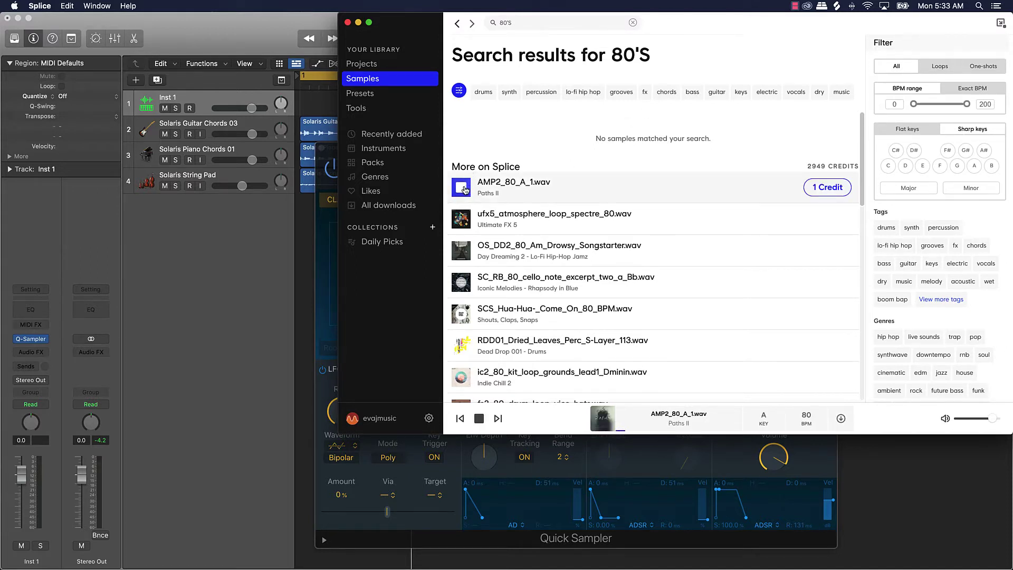
click(461, 218)
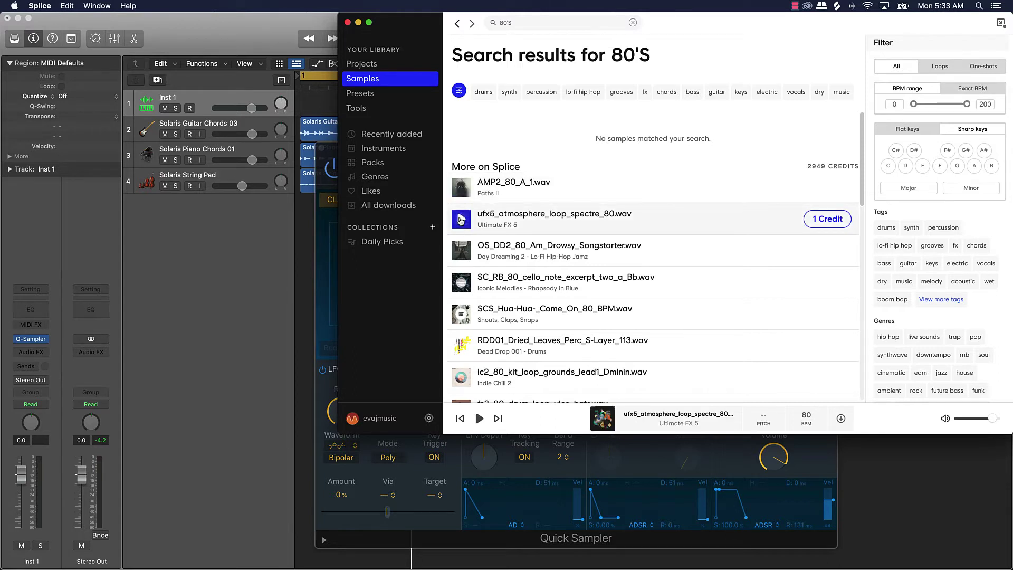
Step: Replace the search with kick and preview the cd_kick_meaty, cd_kick_blunt and cd_kick_tinny samples
click(633, 23)
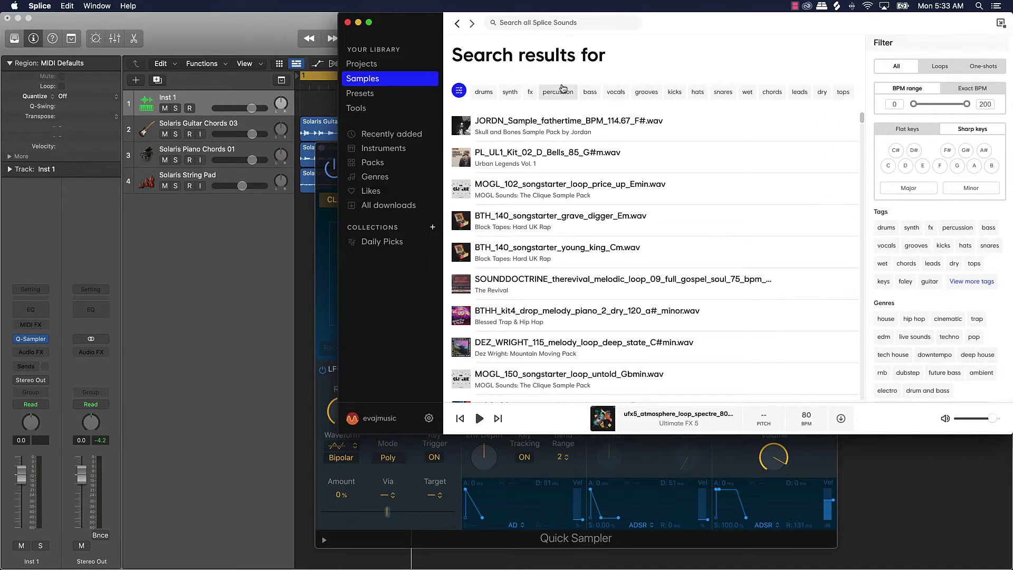
click(511, 24)
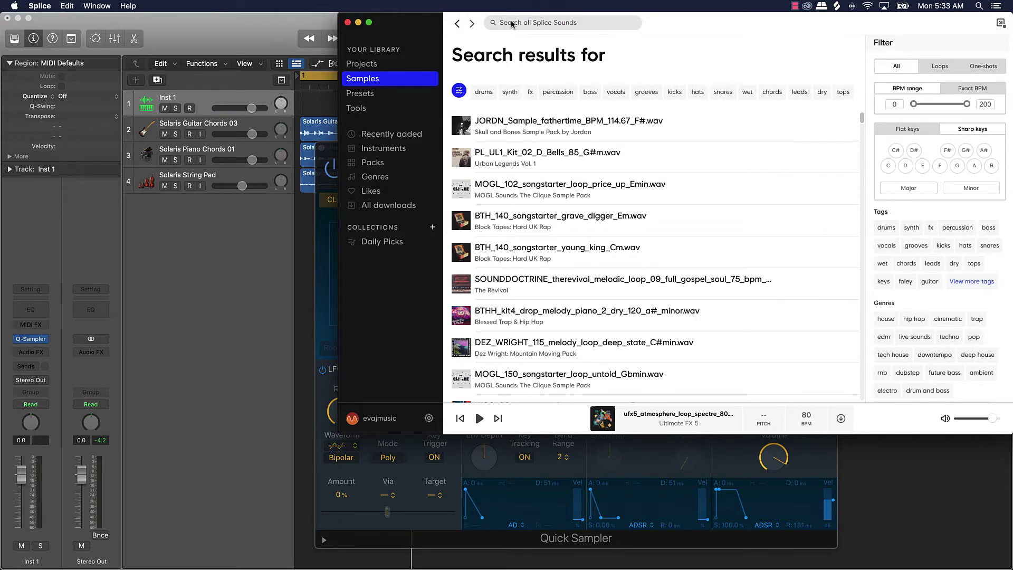
text(kick)
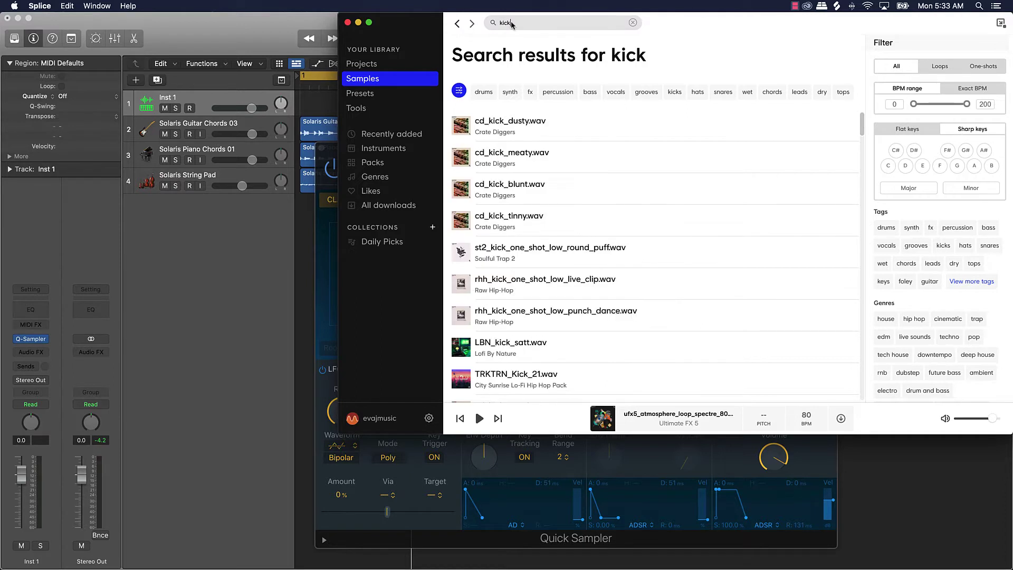
mouse_move(468, 134)
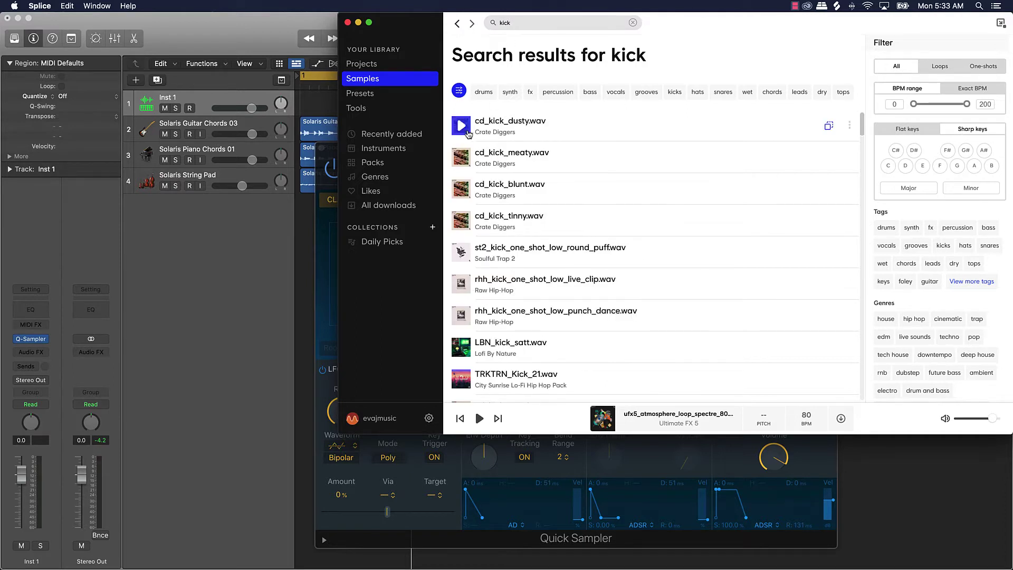
click(461, 157)
click(464, 187)
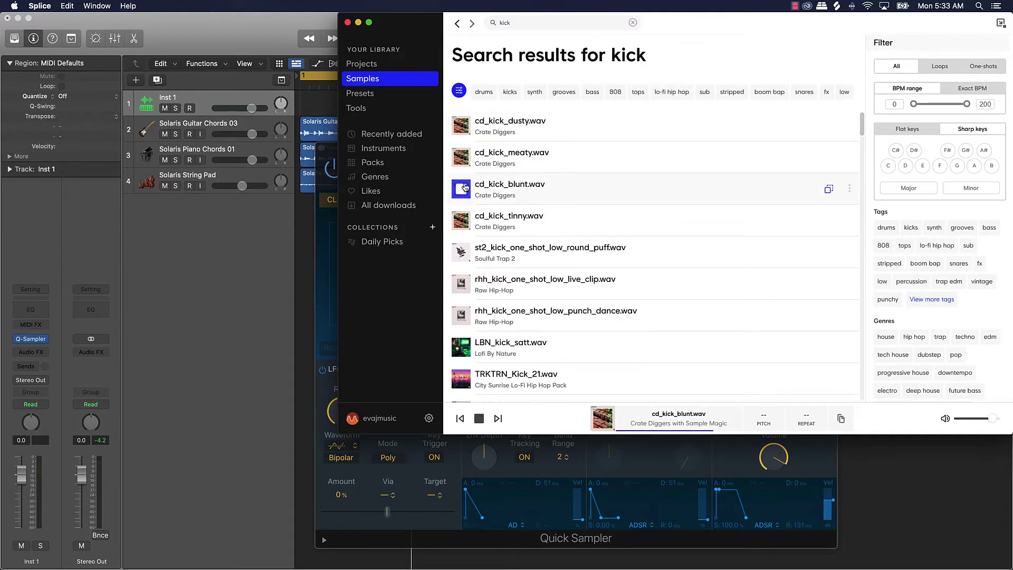
click(461, 217)
Step: Preview fs_drum_loop_marr_kicks_snares_100.wav near the end of the kick results and open its SM 200 sample pack
scroll(461, 217, down, 3)
scroll(460, 216, down, 15)
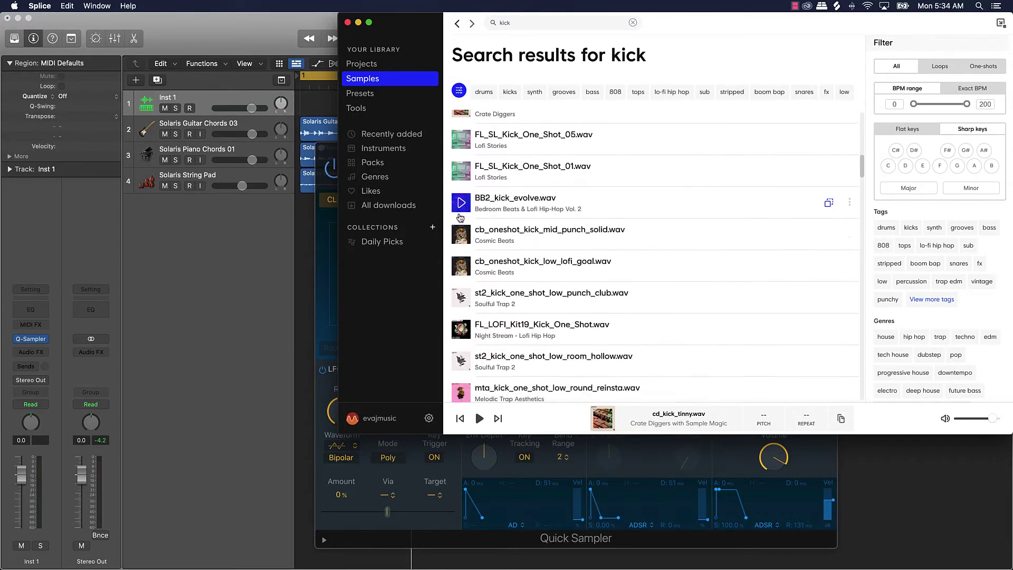
scroll(460, 218, down, 10)
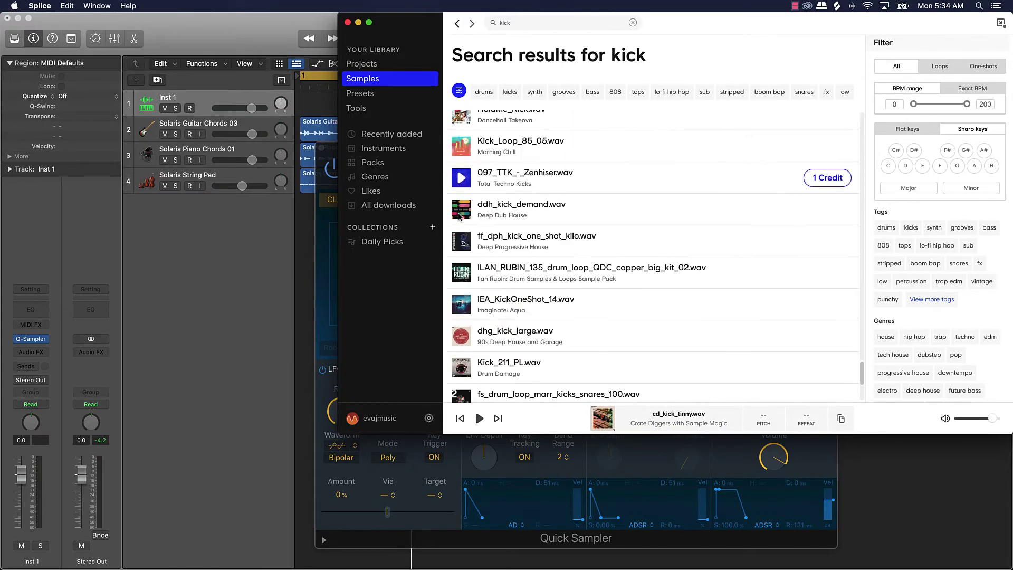
click(461, 223)
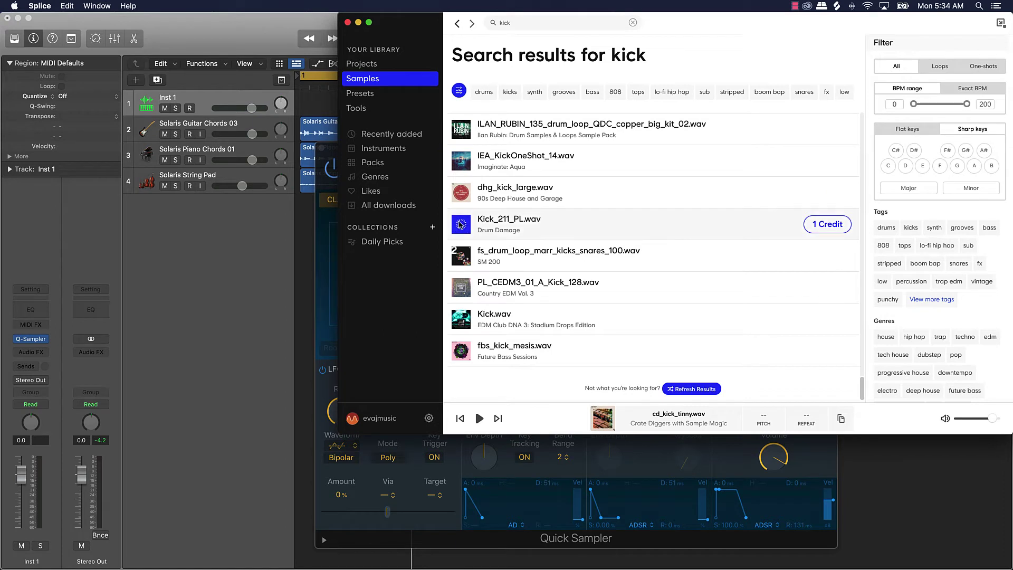
click(457, 259)
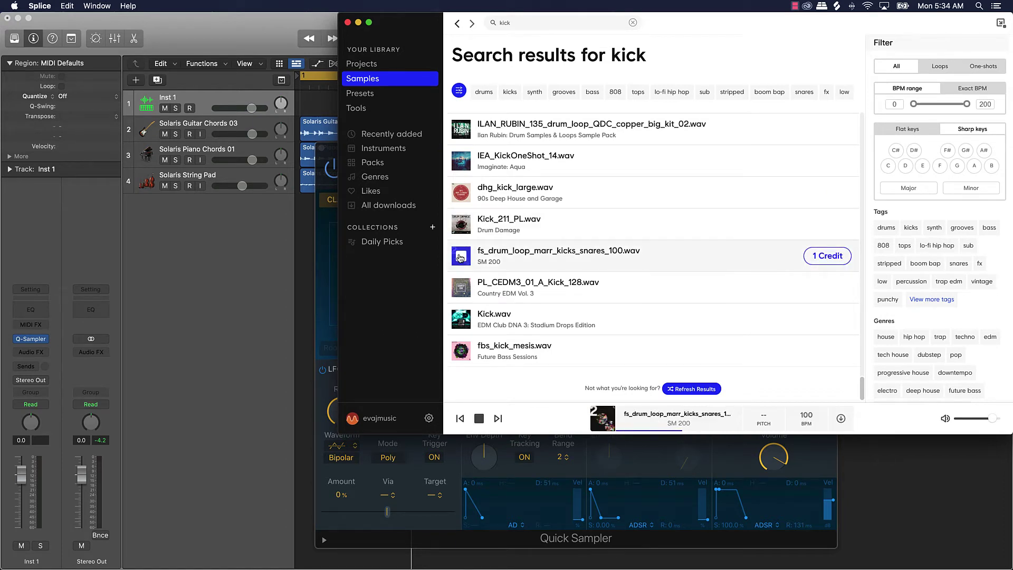
click(460, 257)
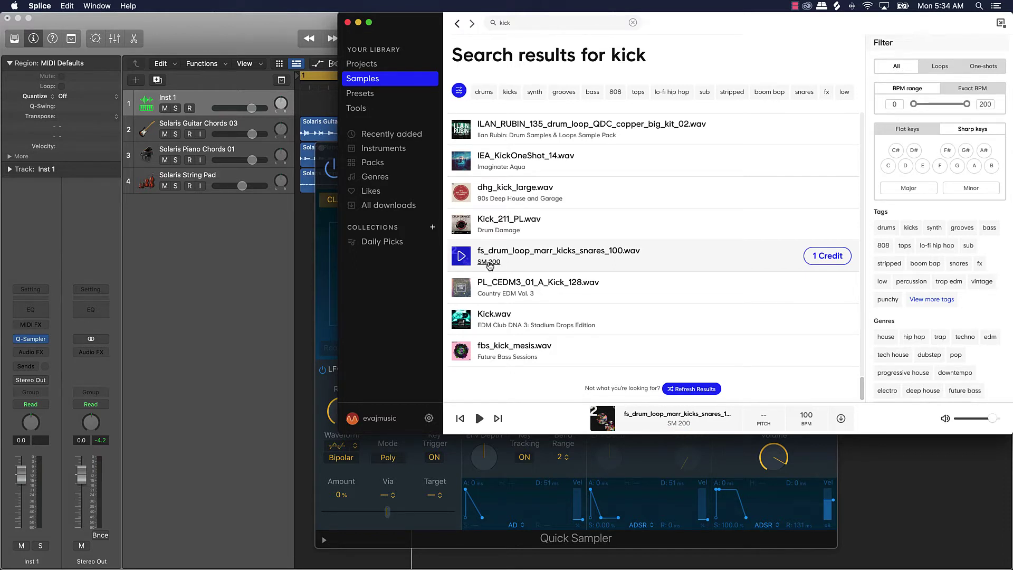
click(489, 262)
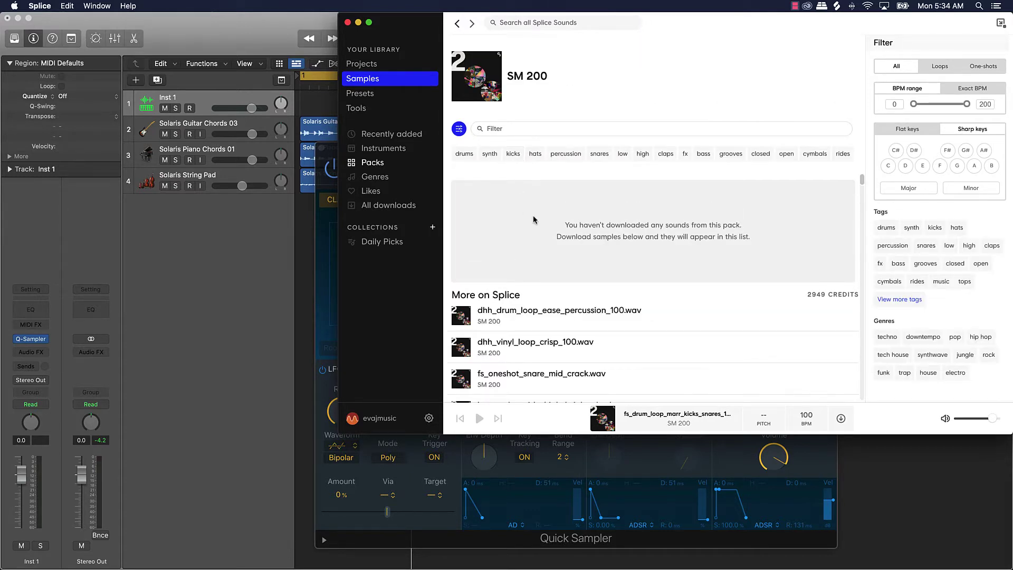
Step: Filter the SM 200 pack by kicks and preview the low_knock_net, street_kicks_snares_100, tribal_kicks_128 and mid_synth_all samples
click(513, 154)
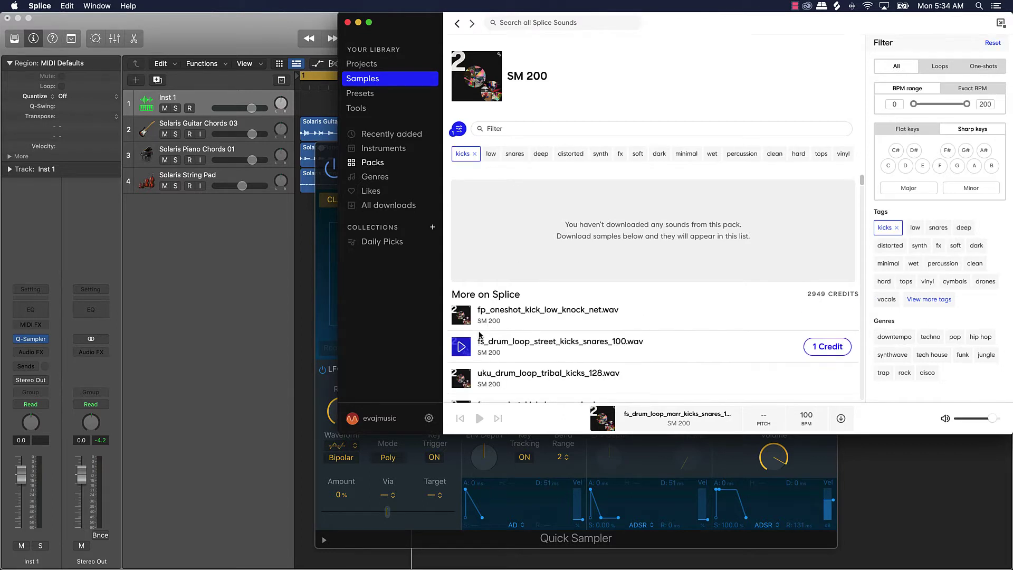
click(460, 289)
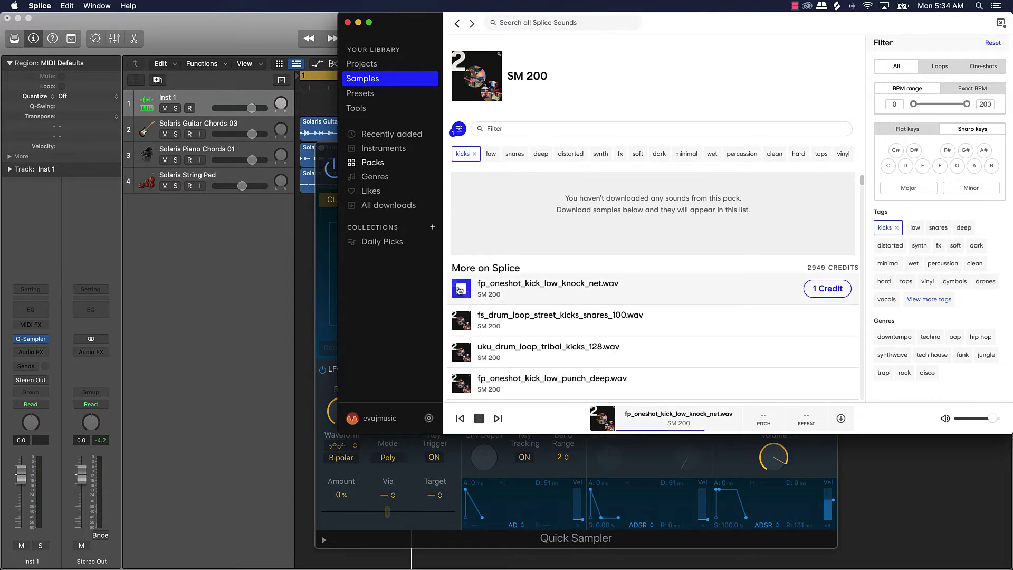
click(459, 319)
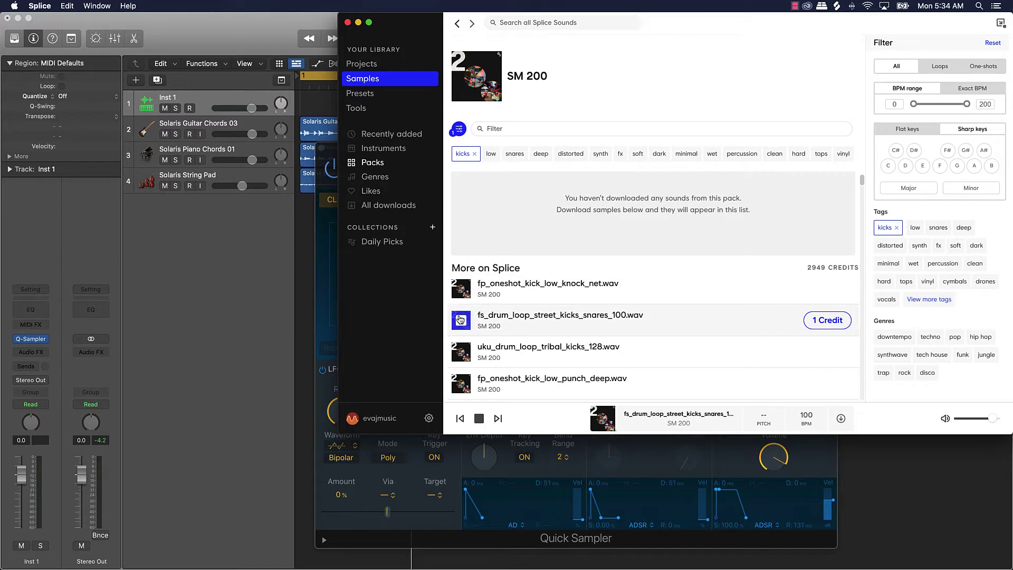
click(461, 352)
scroll(463, 338, down, 5)
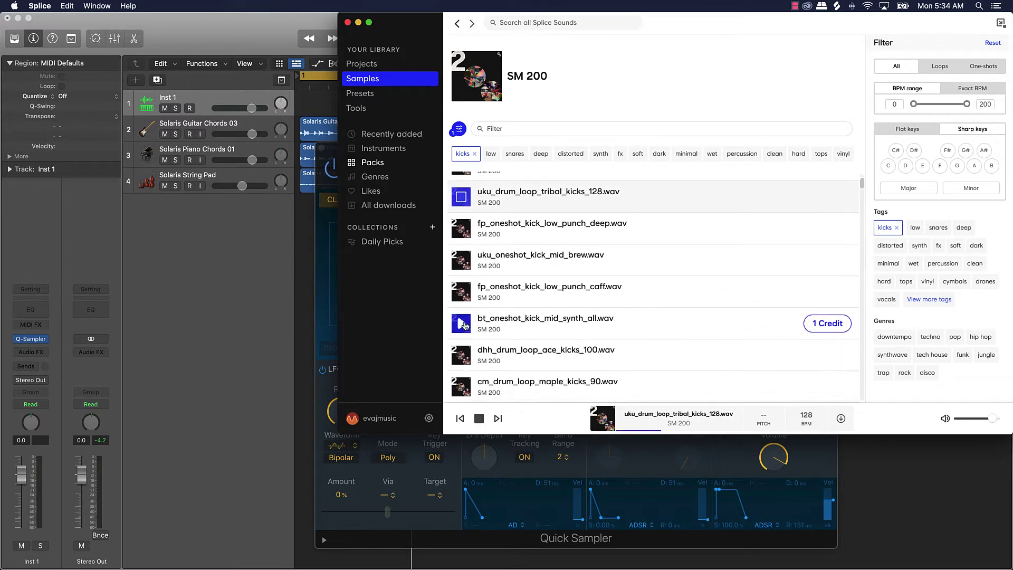
click(463, 322)
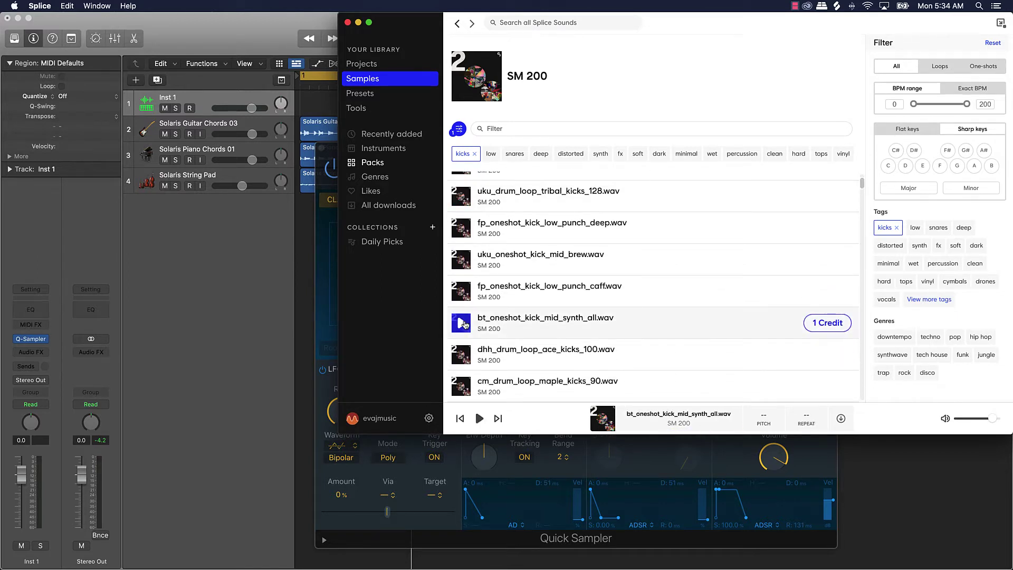
scroll(465, 316, down, 2)
Step: Preview and download dhh_drum_loop_ace_kicks_100.wav, and load it into Quick Sampler on the Inst 1 track
click(462, 283)
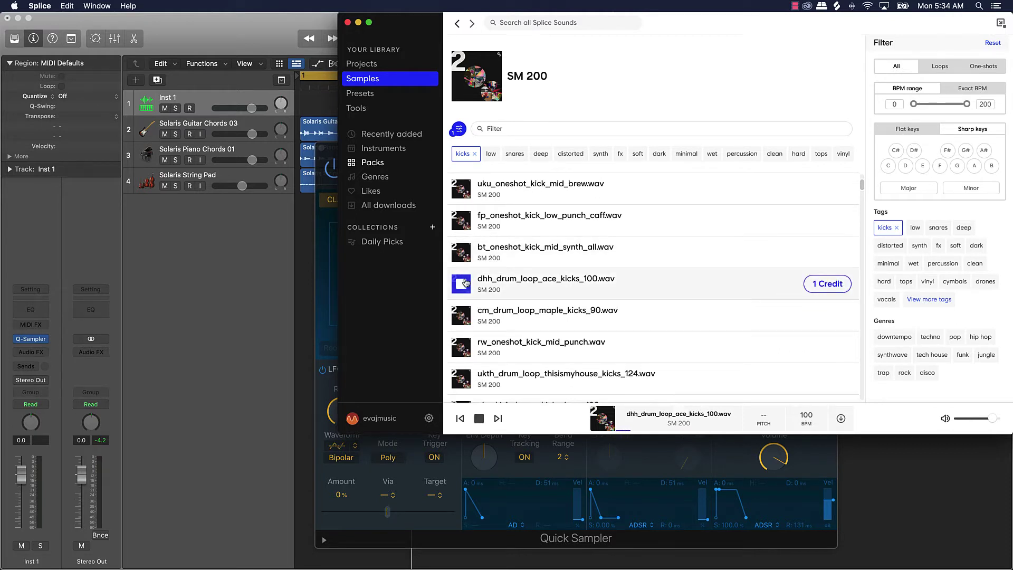
click(466, 283)
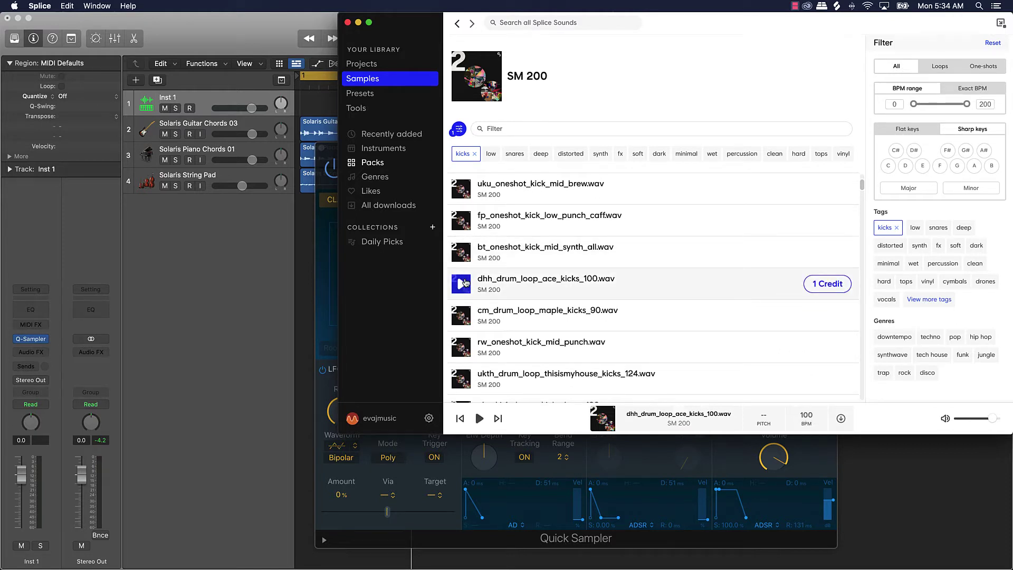
click(820, 288)
drag(820, 285, 335, 270)
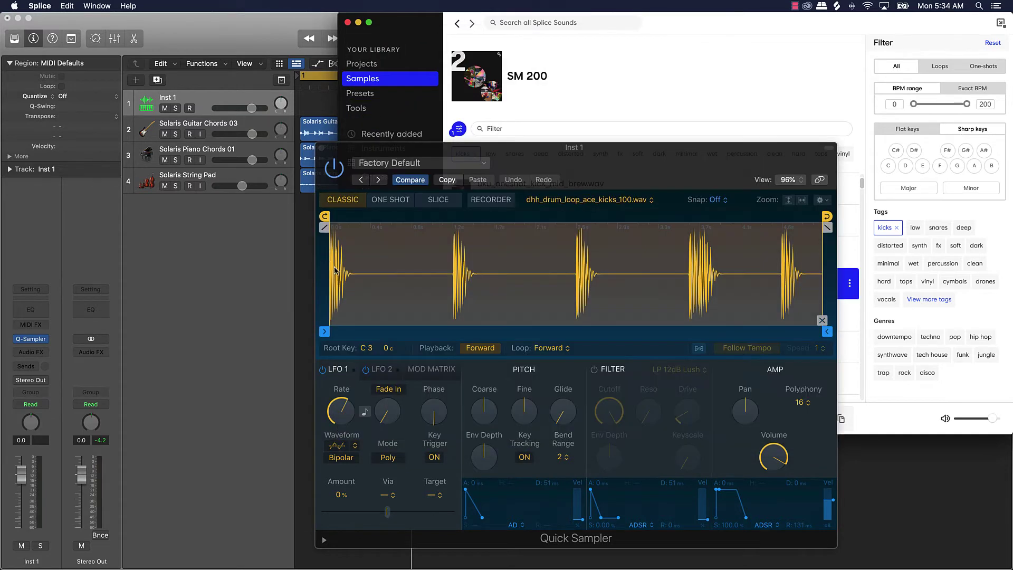
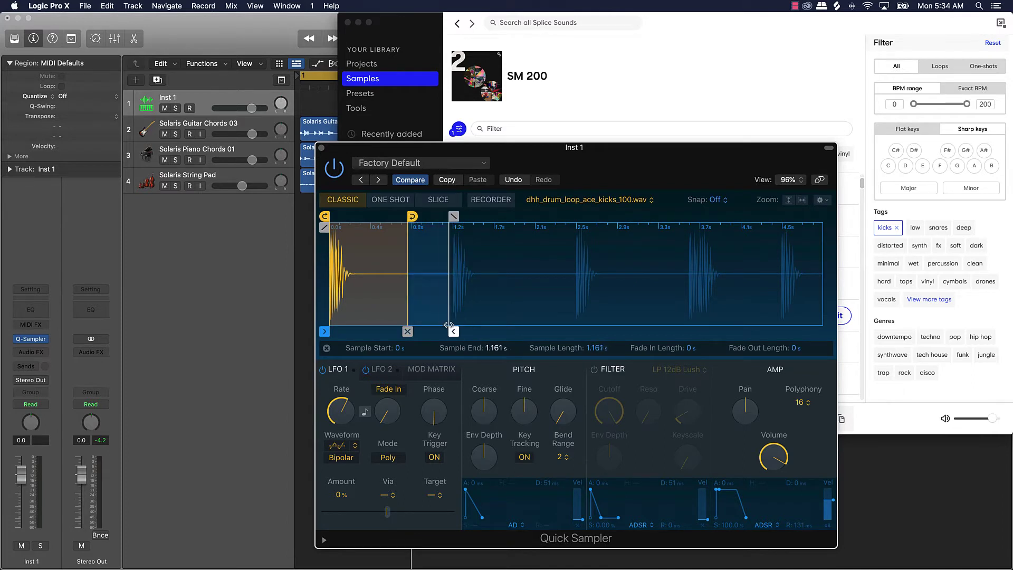
Step: Shorten the sample around its first kick, with the sample end at about 0.765 s and the loop end at about 0.758 s
click(407, 331)
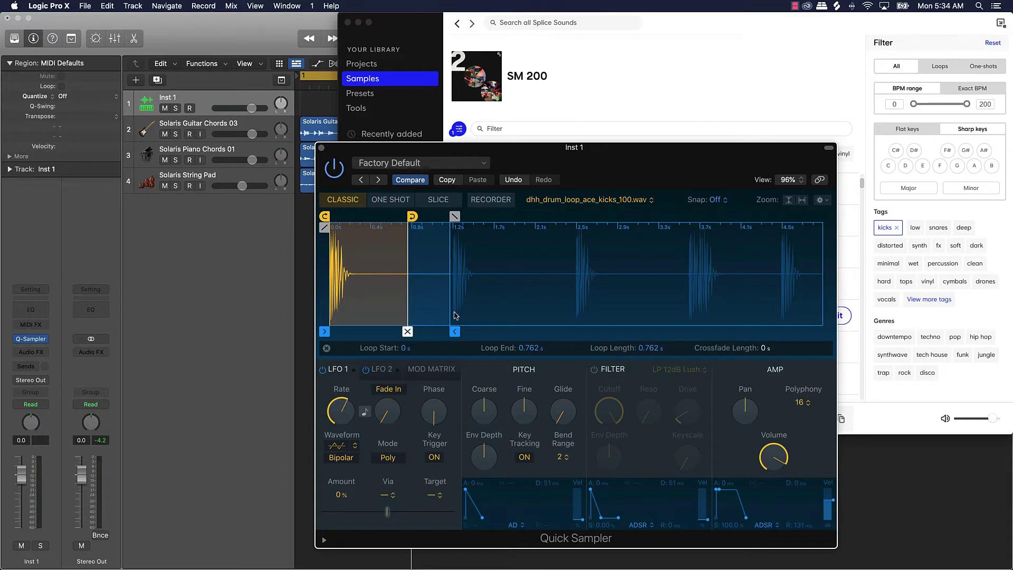
drag(455, 331, 413, 332)
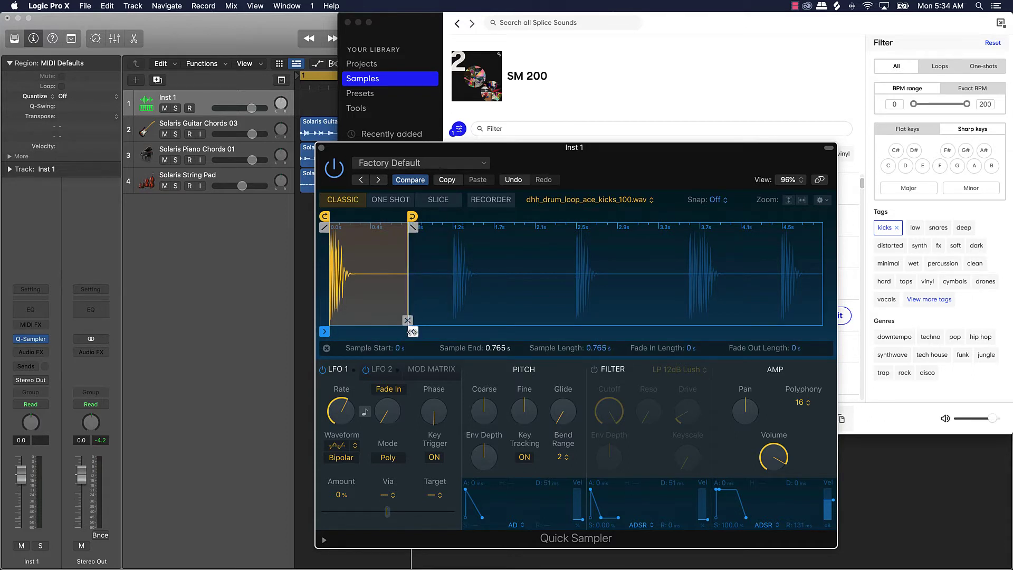
click(412, 331)
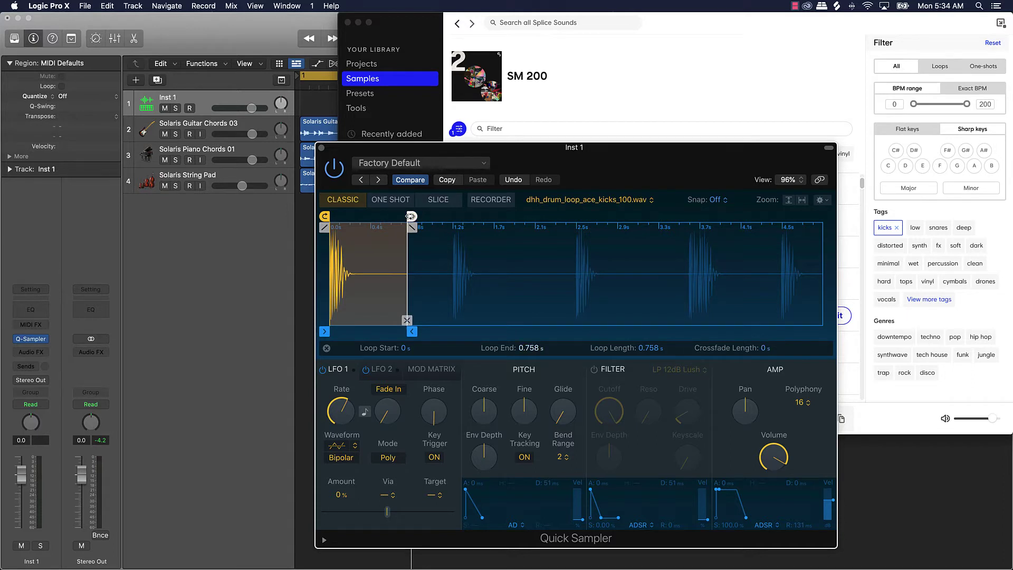
Step: Try switching the kick sample's playback direction and return it to Forward
click(485, 350)
click(481, 349)
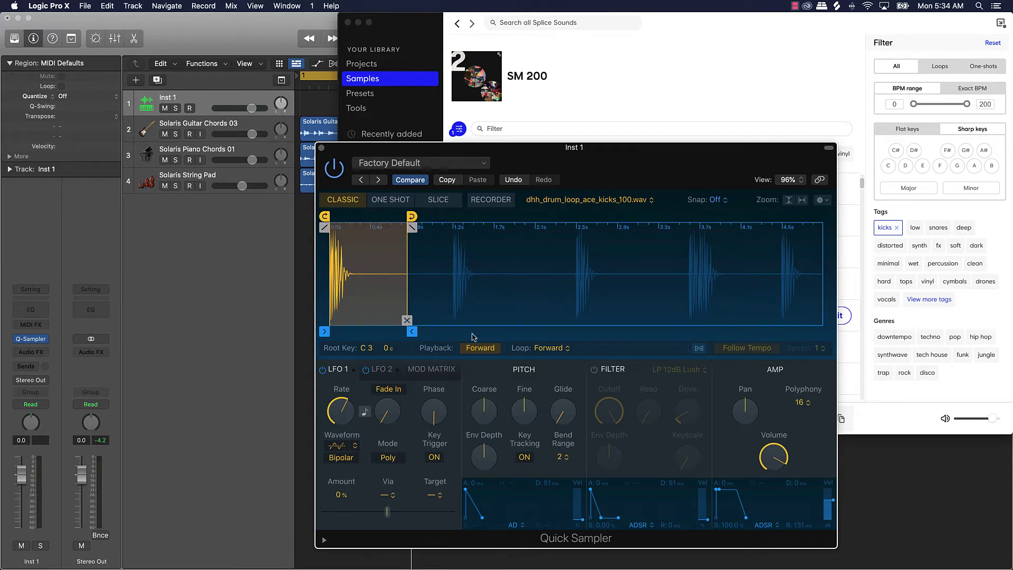
click(480, 349)
click(479, 349)
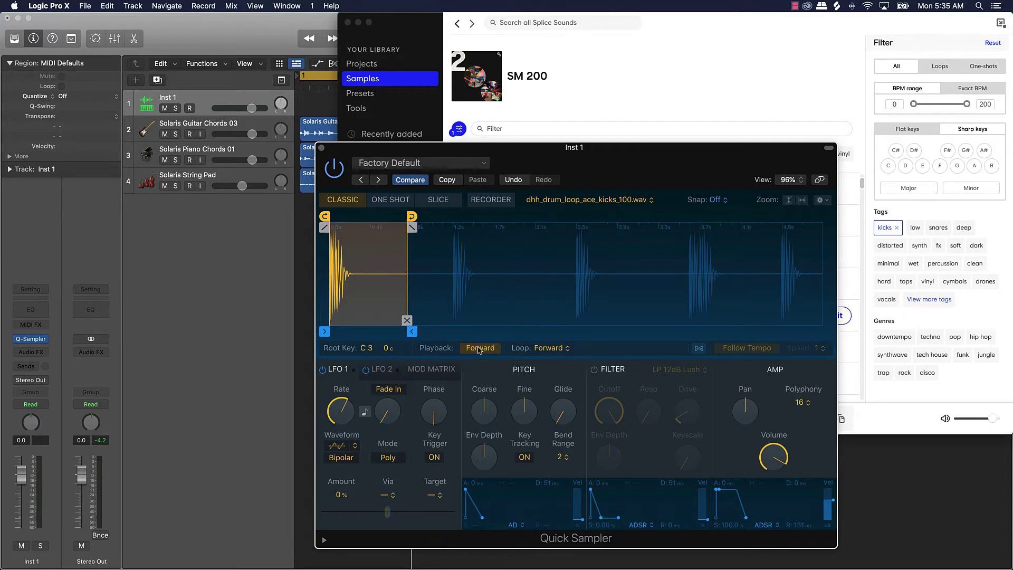
Step: Set the sample to No Loop, place its end at about 1.166 s just before the second kick, and close Quick Sampler
click(561, 349)
click(554, 338)
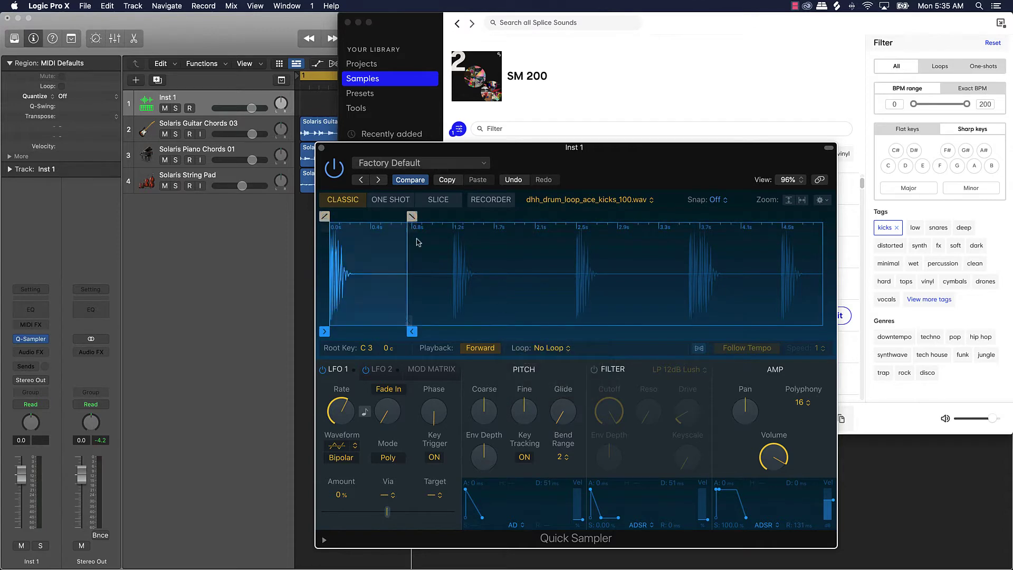
drag(412, 331, 454, 331)
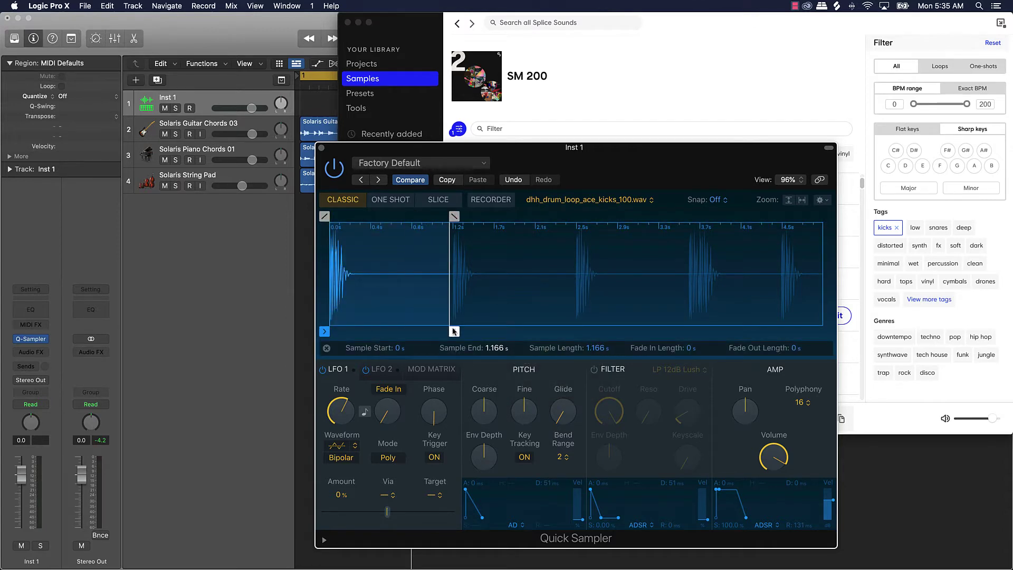
click(322, 149)
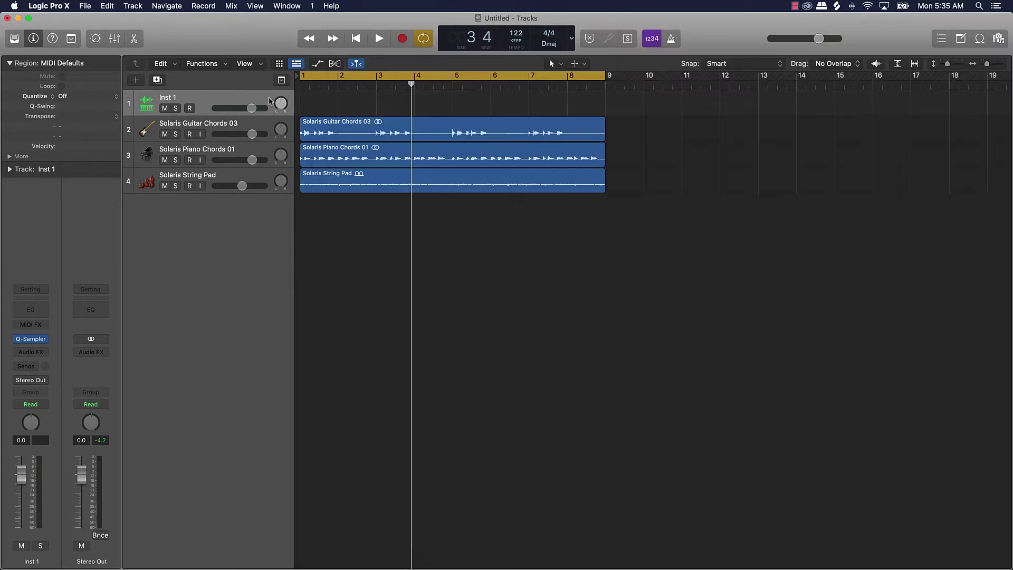
Step: Rename the Inst 1 track as Kick and duplicate it with its Quick Sampler settings
double_click(168, 99)
text(Kick)
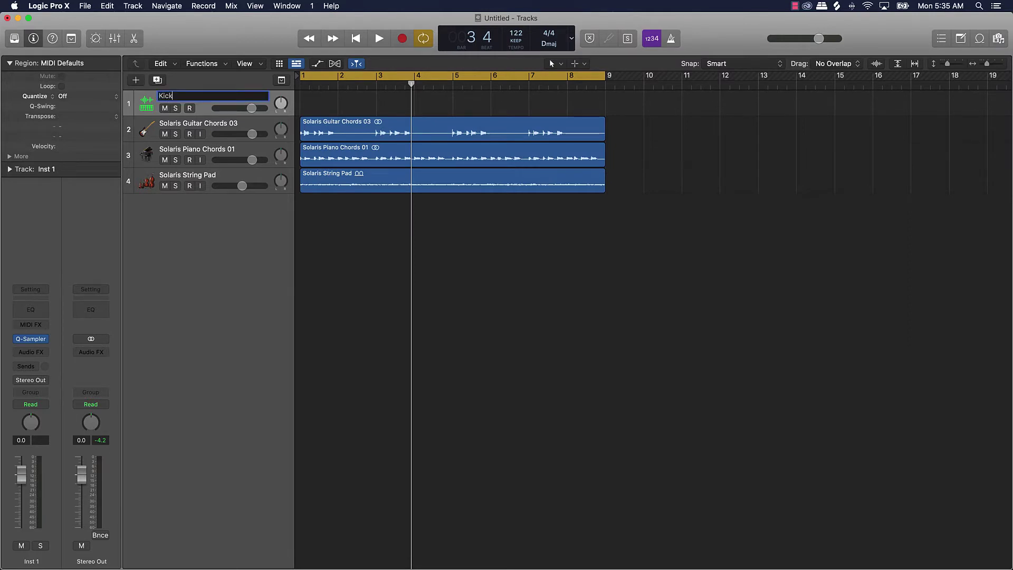
key(Return)
key(super+d)
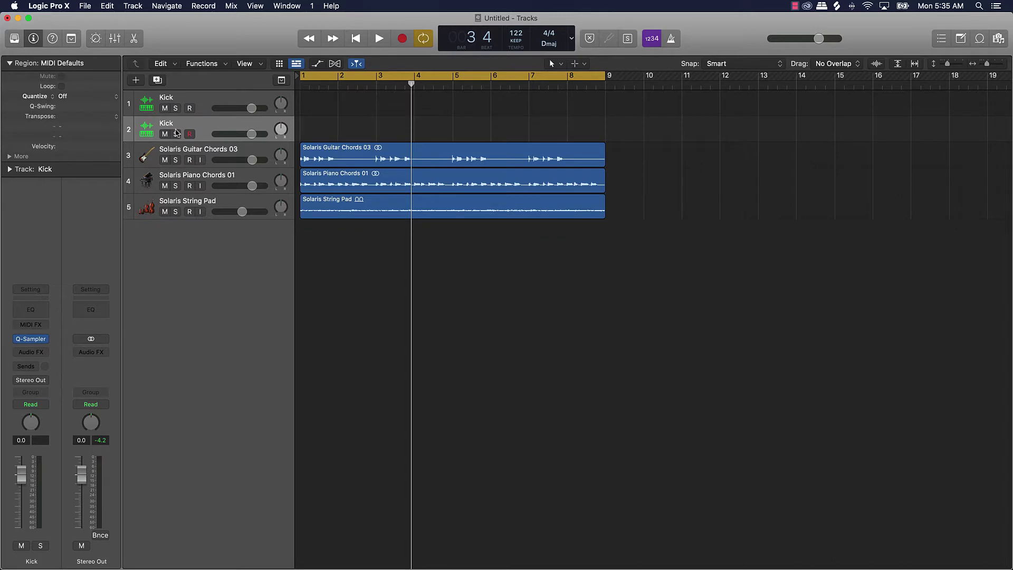
Step: Open Quick Sampler on the duplicated Kick track, switch to Splice and change the SM 200 pack filter from kicks to snares
click(36, 340)
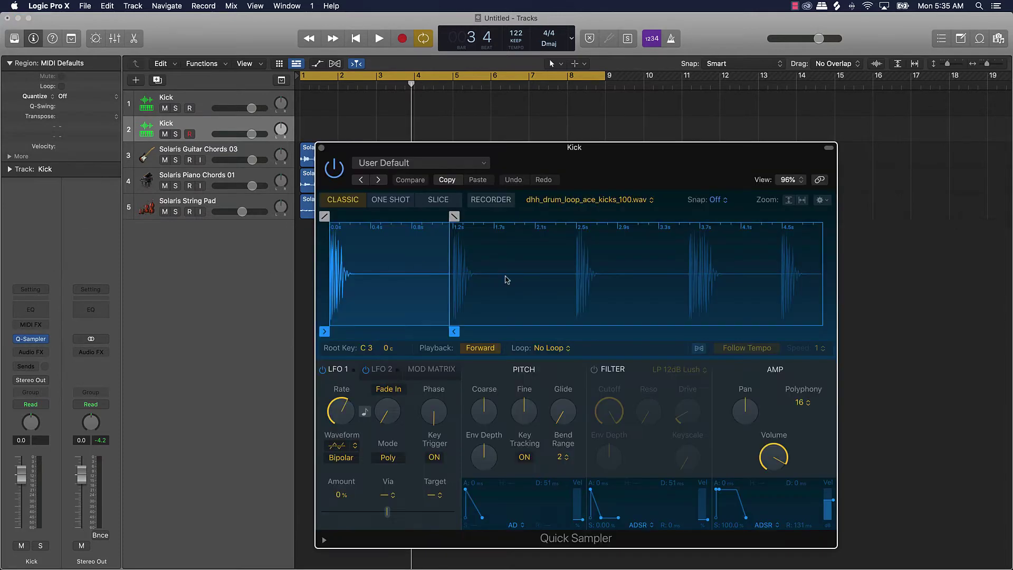
mouse_move(507, 559)
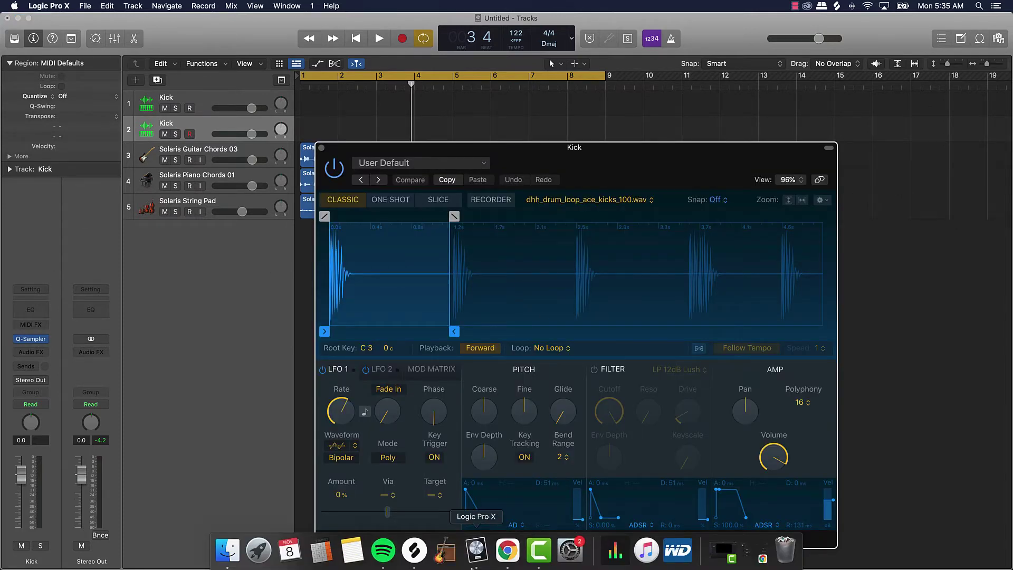
click(416, 551)
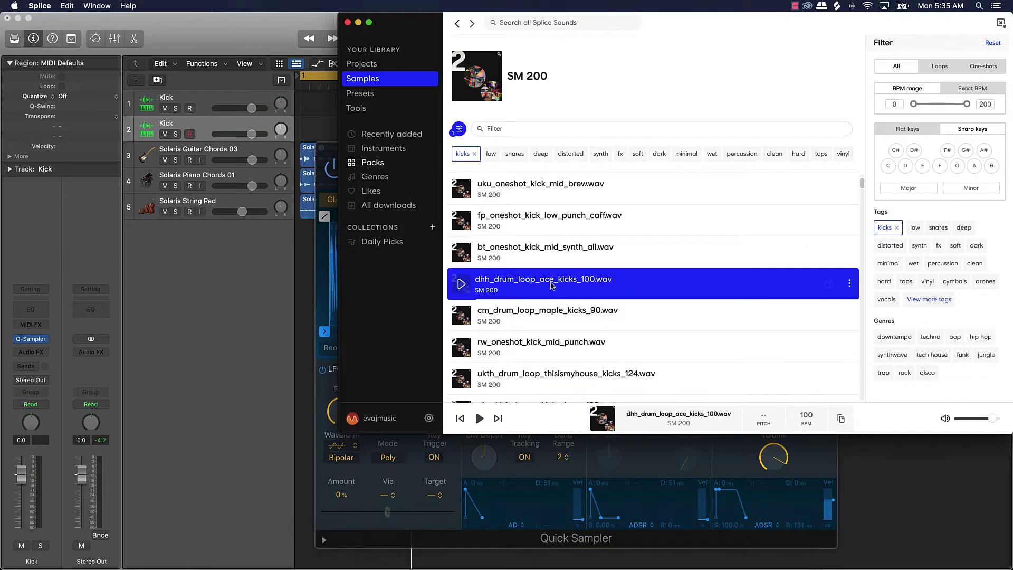
click(473, 156)
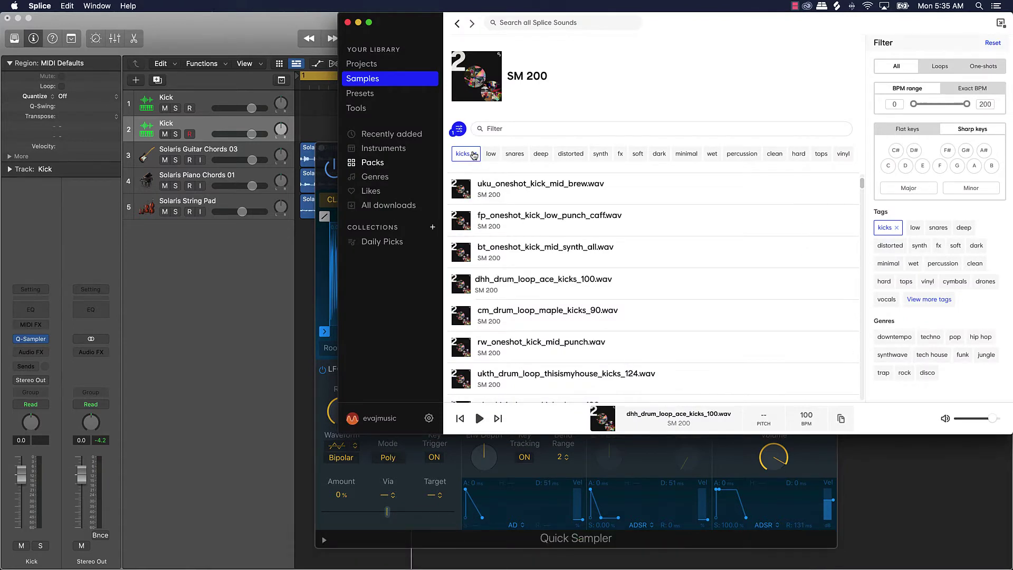
click(476, 155)
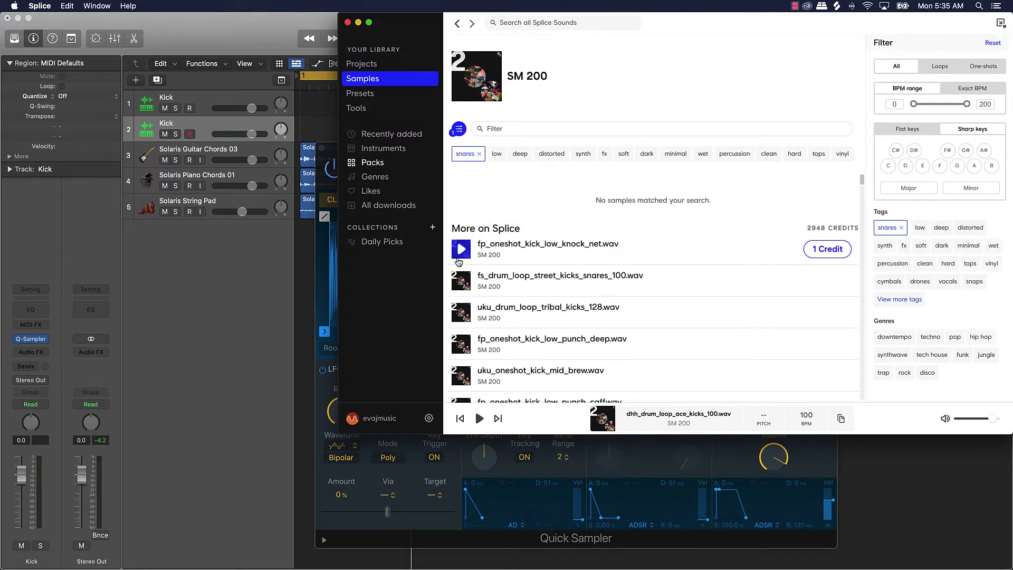
Step: Preview the first five snare results, from fs_oneshot_snare_mid_crack.wav through rw_drum_loop_polis_snares_110.wav
click(464, 252)
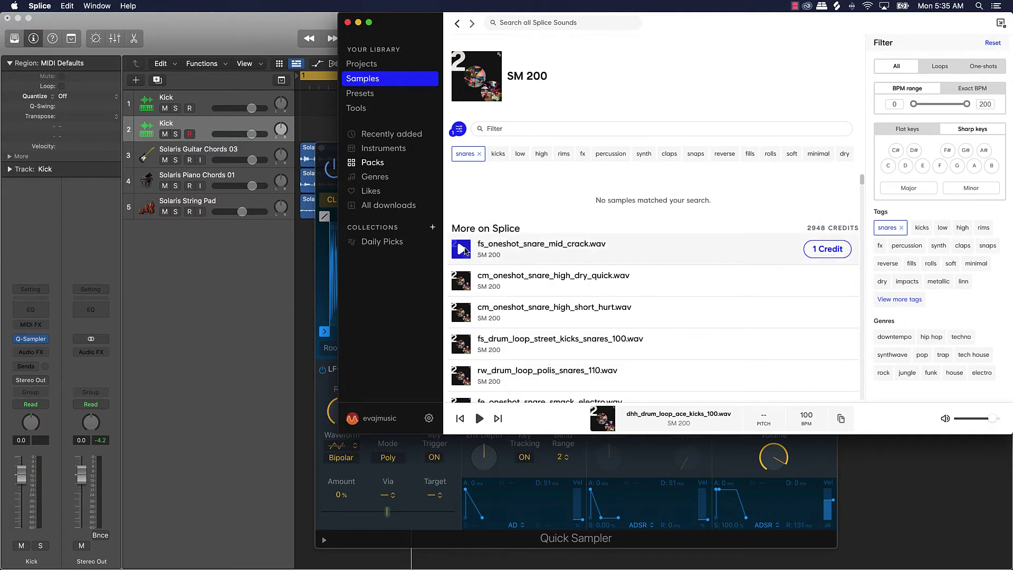
click(464, 283)
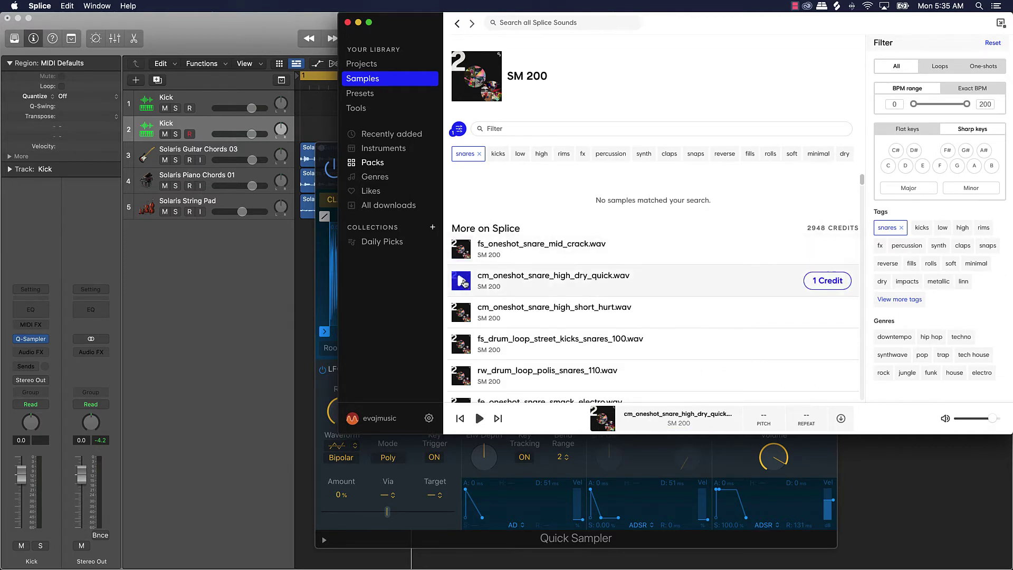
click(461, 312)
click(462, 346)
click(464, 376)
scroll(465, 377, down, 3)
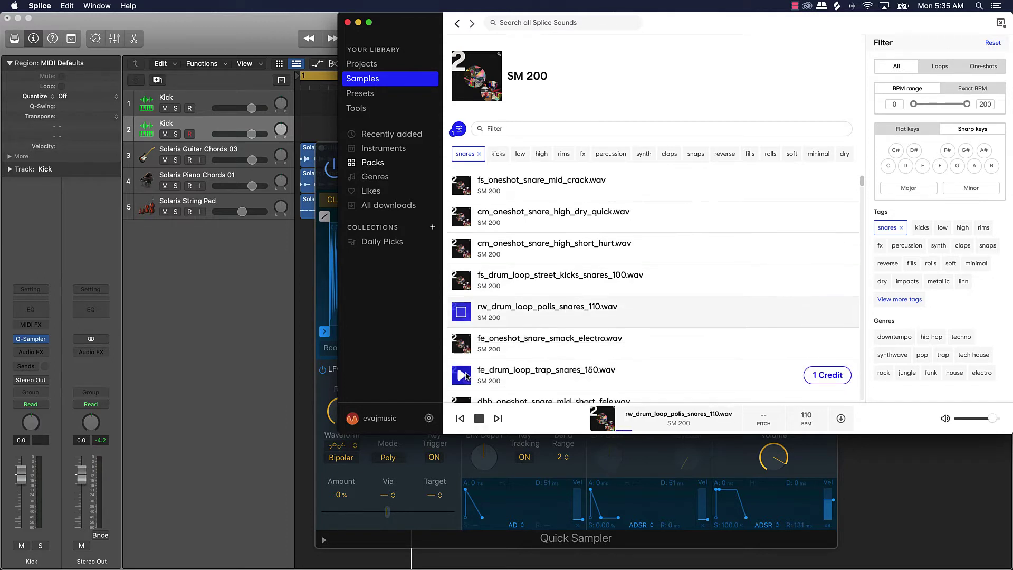
Step: Compare previews of fs_drum_loop_street_kicks_snares_100.wav, fe_oneshot_snare_smack_electro.wav and rw_drum_loop_polis_snares_110.wav
click(461, 244)
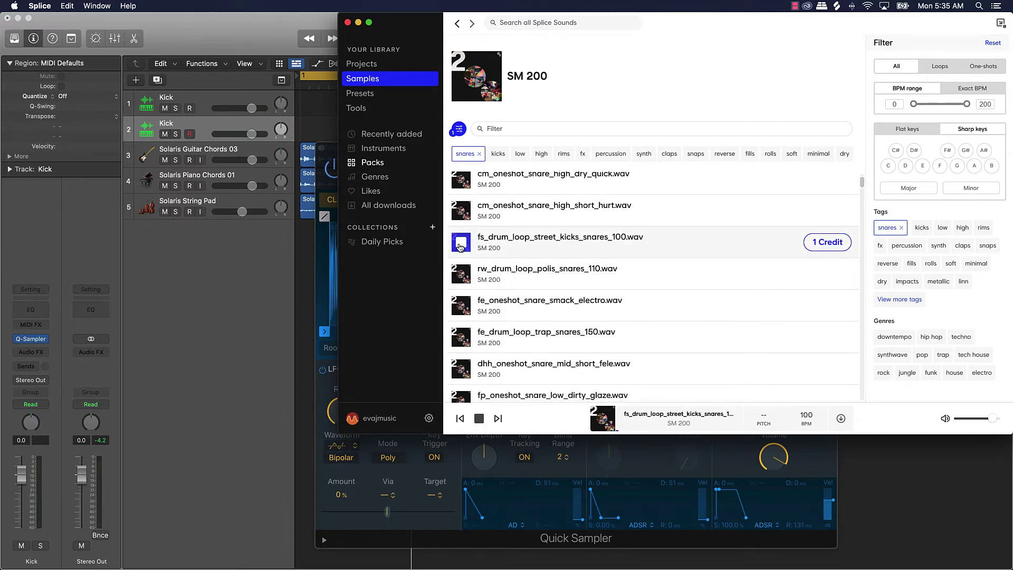
click(461, 274)
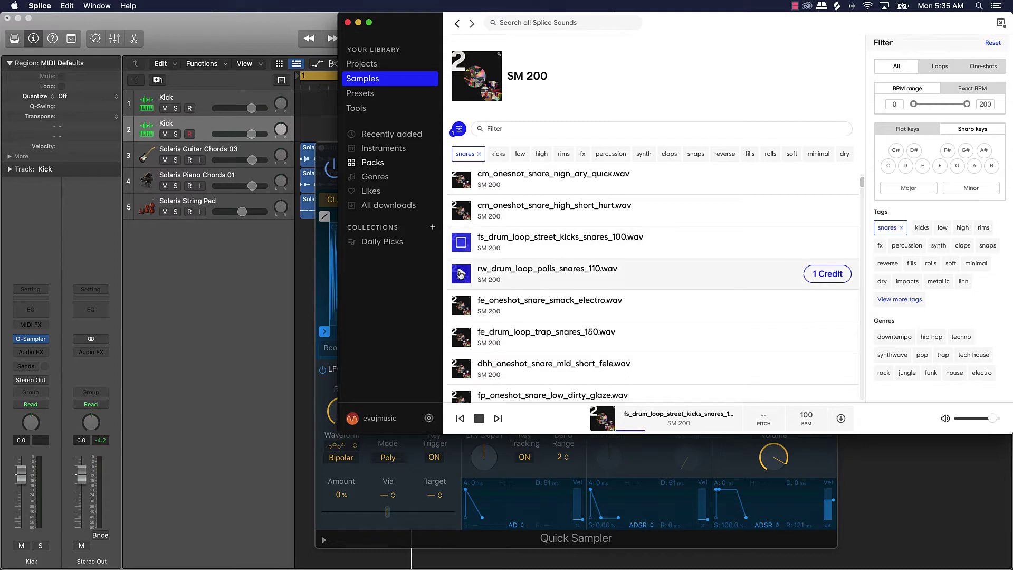
click(461, 306)
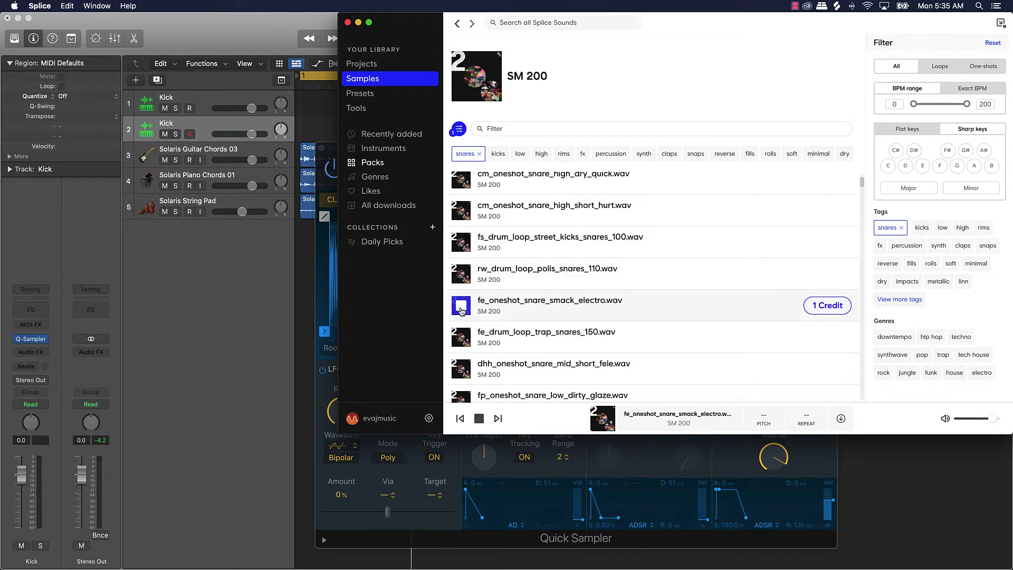
click(461, 273)
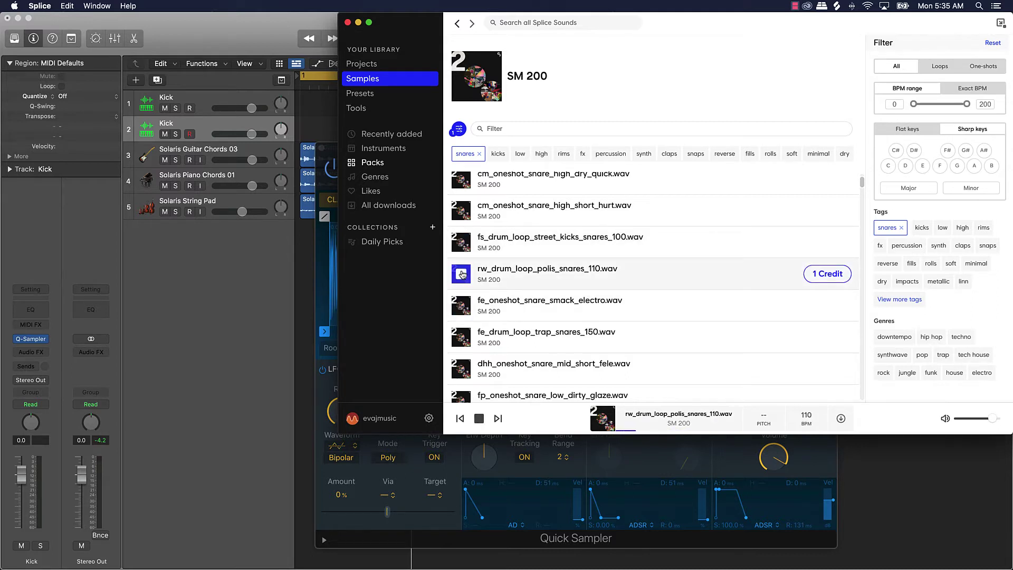
Step: Download rw_drum_loop_polis_snares_110.wav, move the Splice window off Quick Sampler, and load the loop into the duplicated track's sampler
click(841, 275)
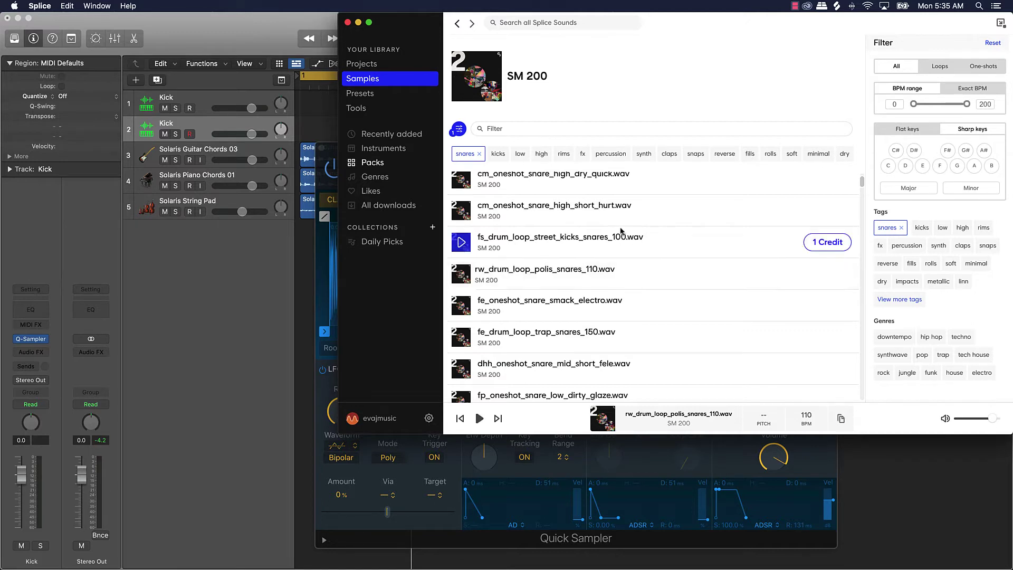
drag(449, 21, 588, 21)
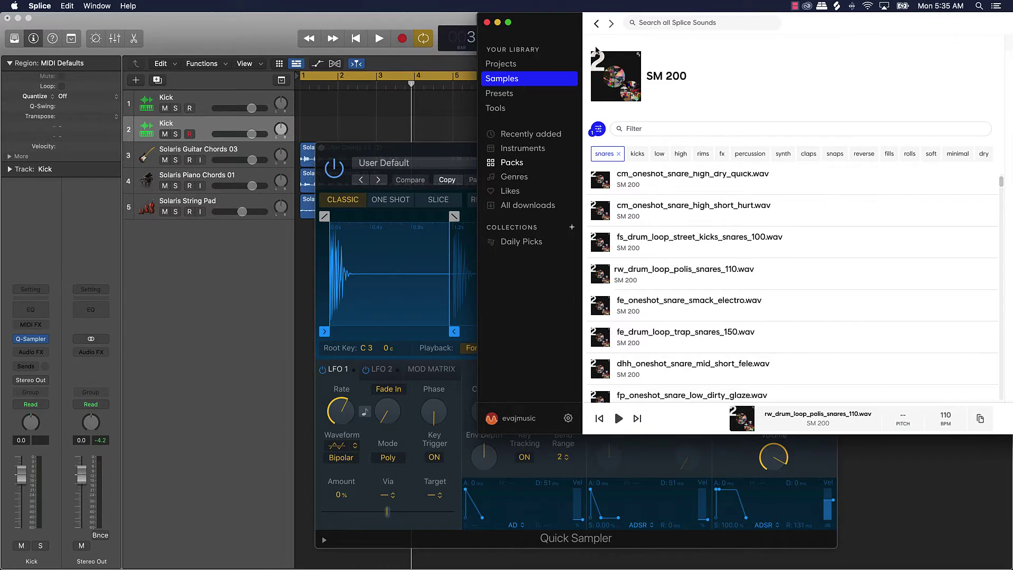
click(605, 275)
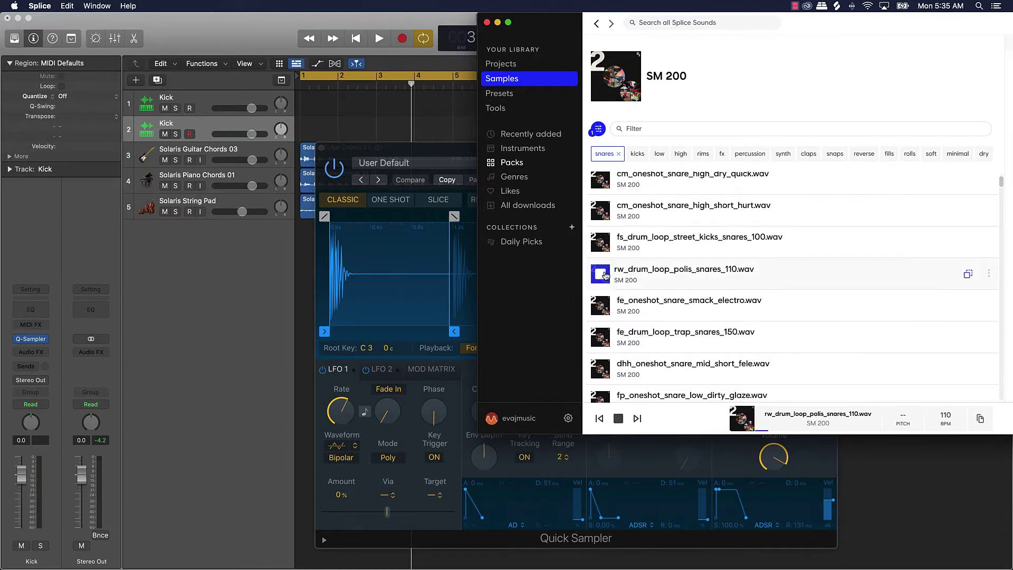
drag(605, 275, 368, 257)
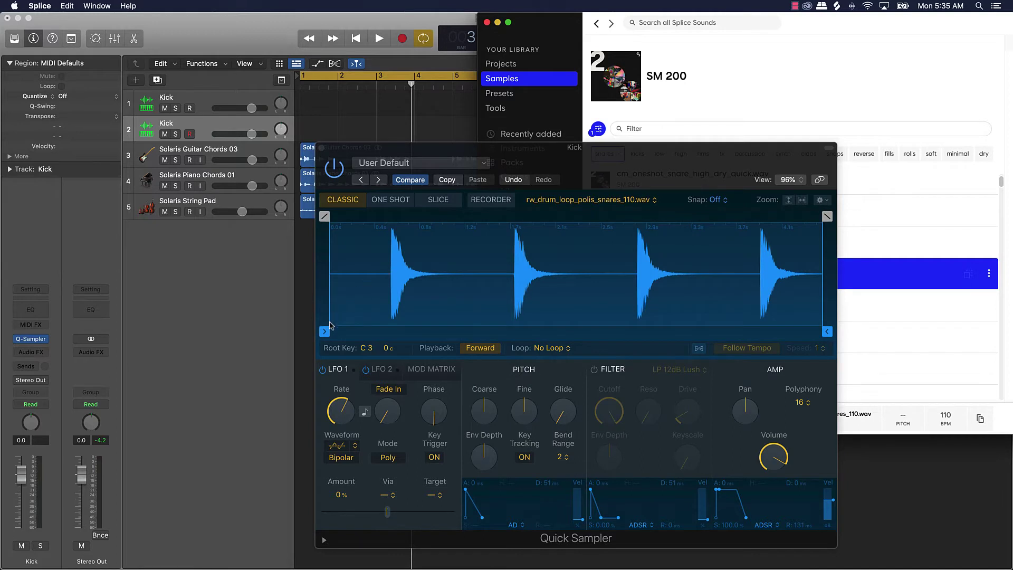
Step: Trim the snare loop to its first hit, with sample start at 0.534 s and end at 1.623 s, and close Quick Sampler
drag(323, 332, 390, 320)
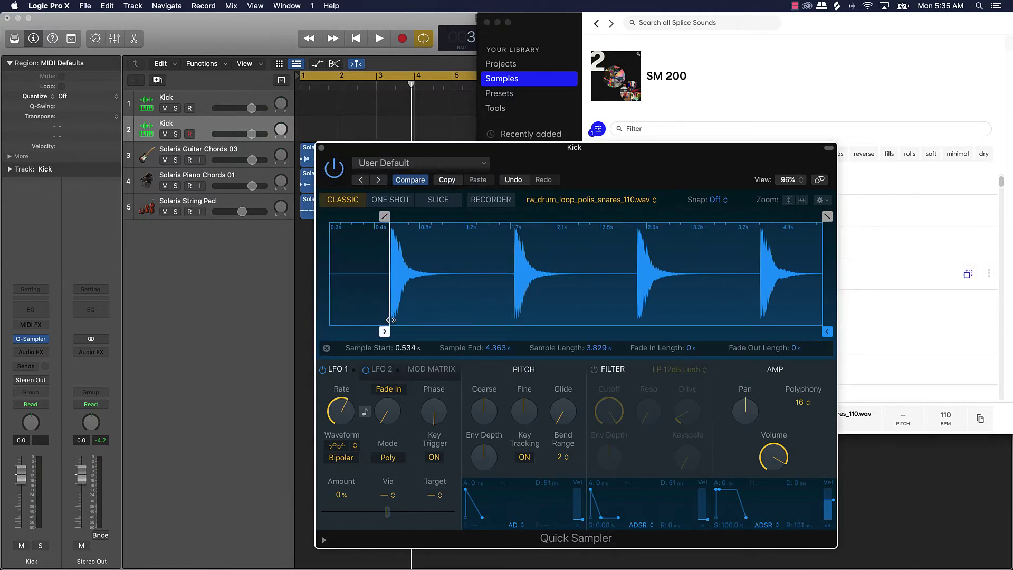
click(822, 330)
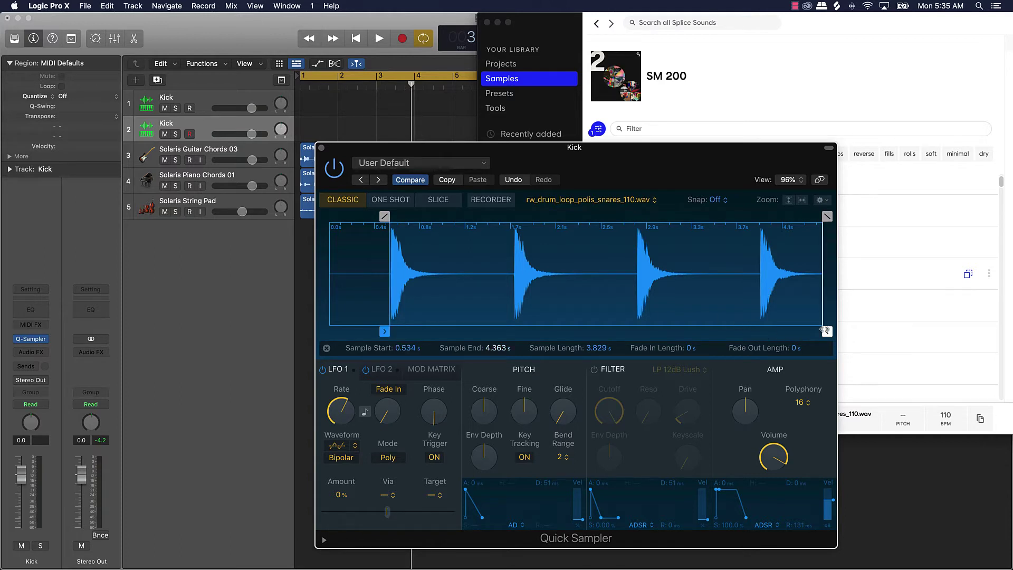
drag(821, 329, 512, 336)
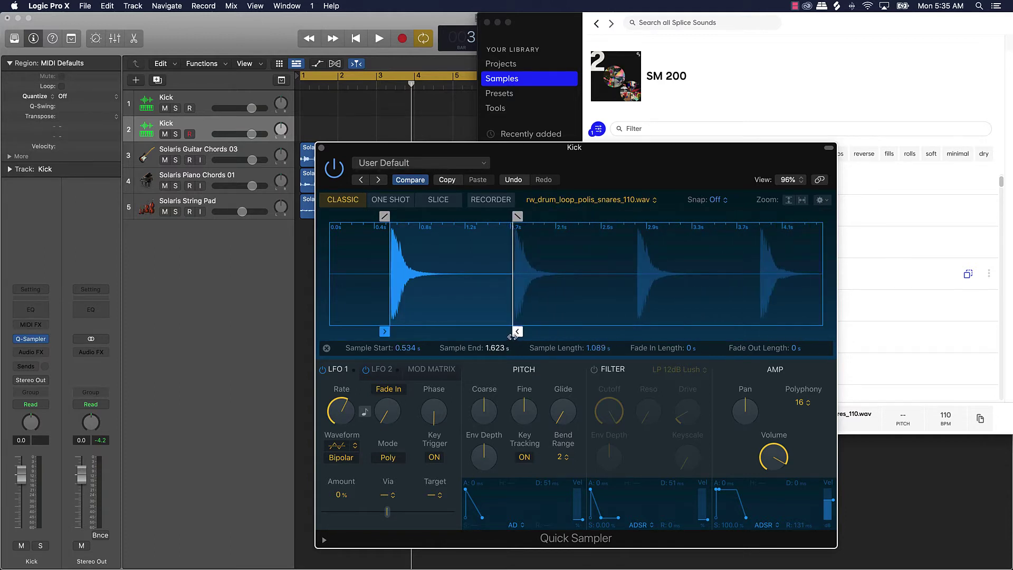
click(321, 147)
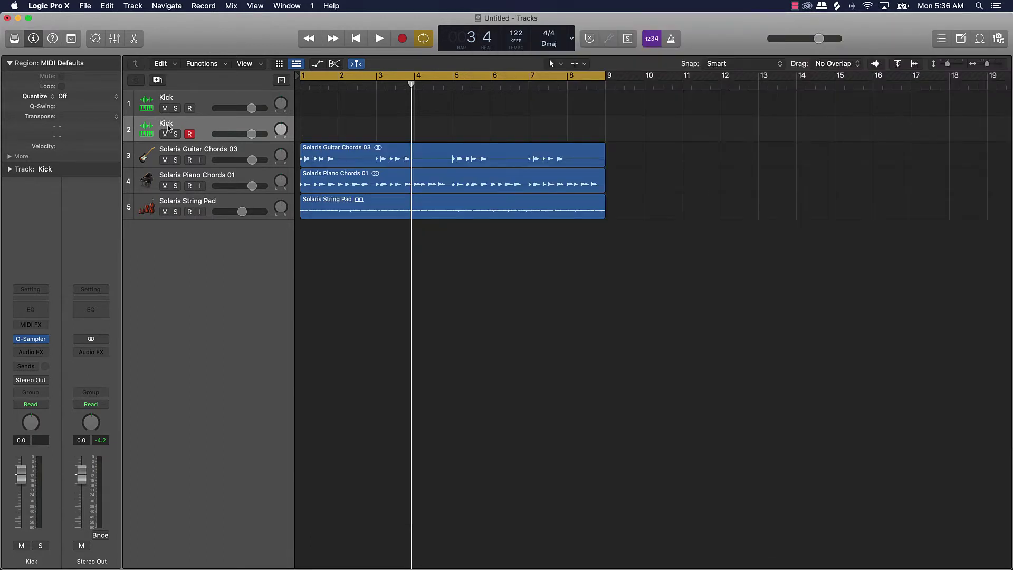
Step: Rename the second Kick track as Snare and duplicate it
double_click(167, 124)
text(Snare)
key(Return)
key(super+d)
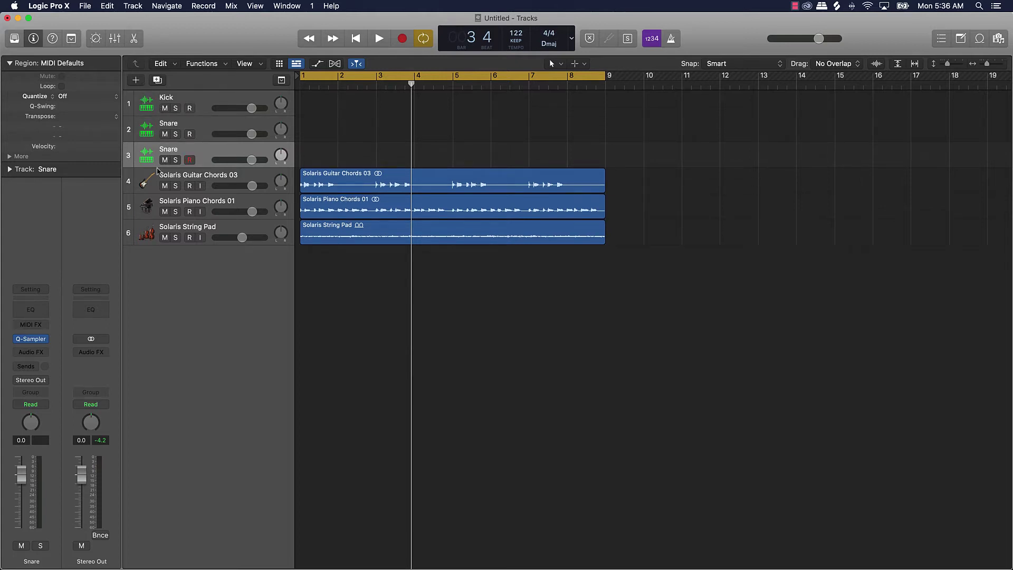
Step: Open Quick Sampler on the duplicated Snare track, switch to Splice and change the SM 200 pack filter from snares to closed
click(33, 341)
drag(633, 177, 563, 150)
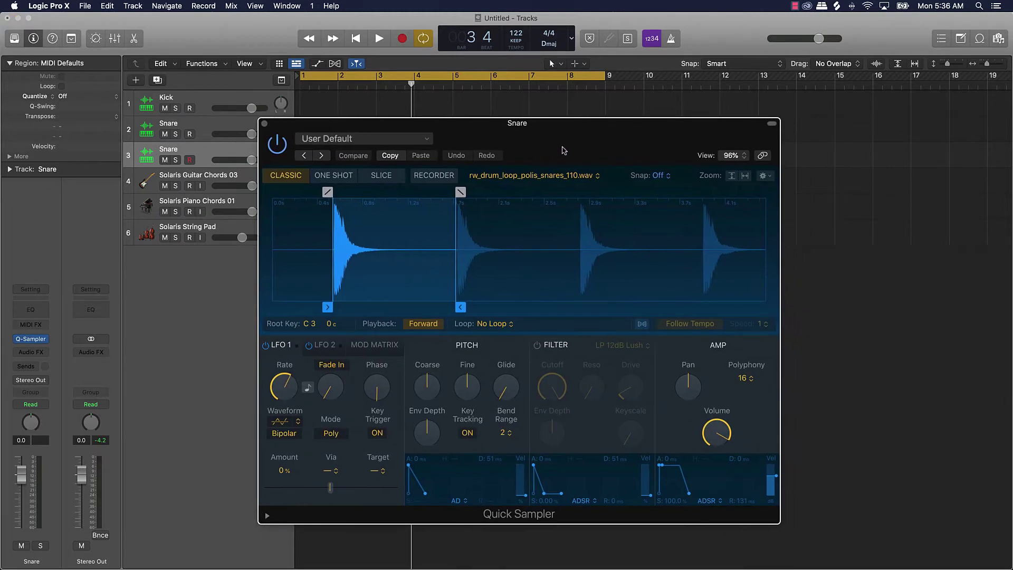
mouse_move(494, 568)
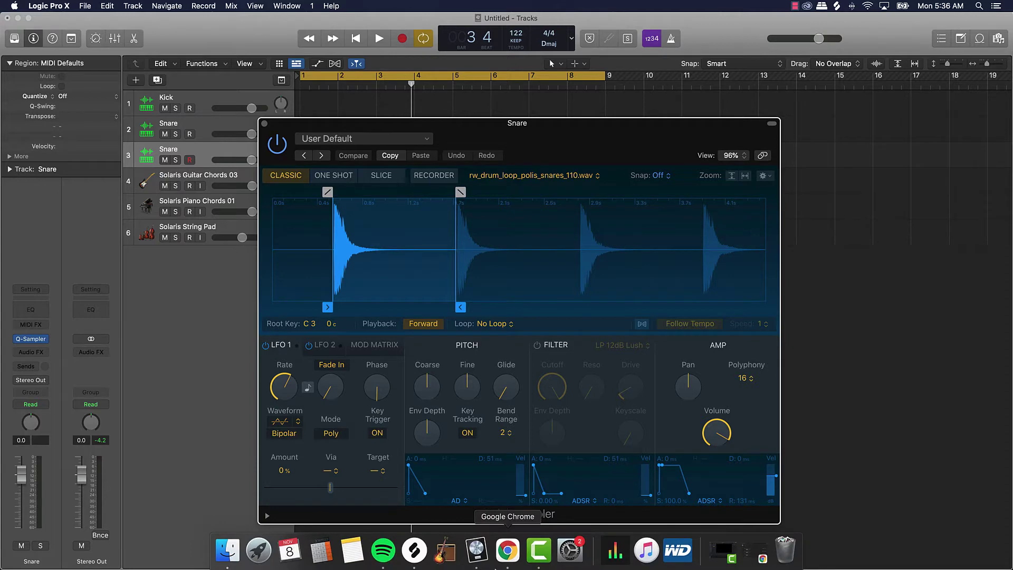
click(414, 550)
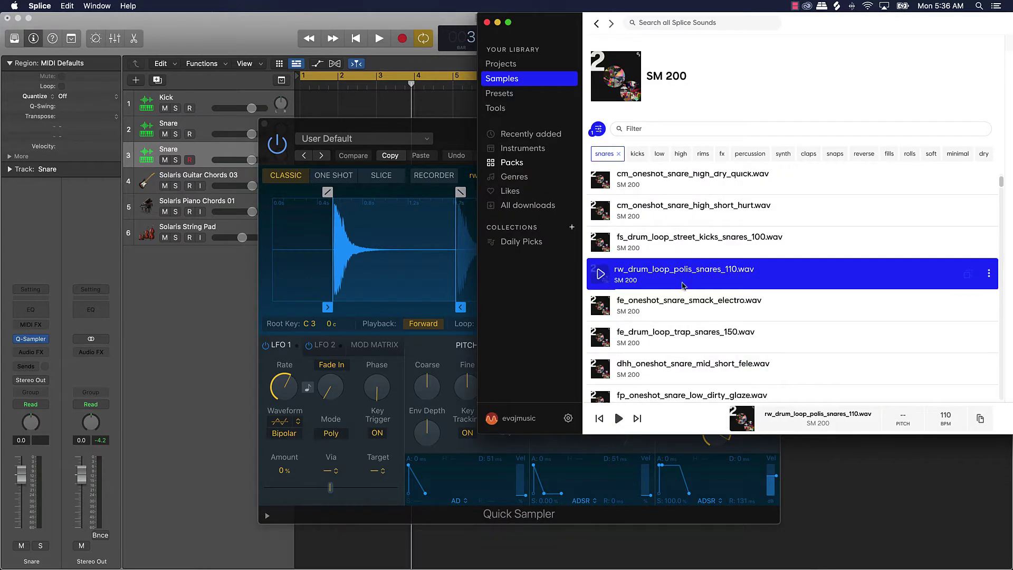
click(617, 154)
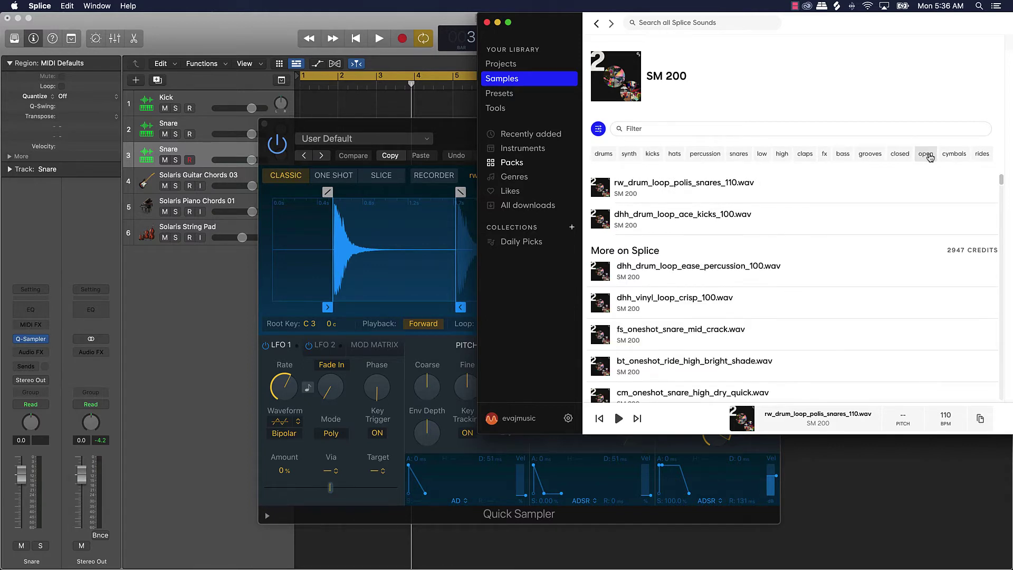
click(900, 154)
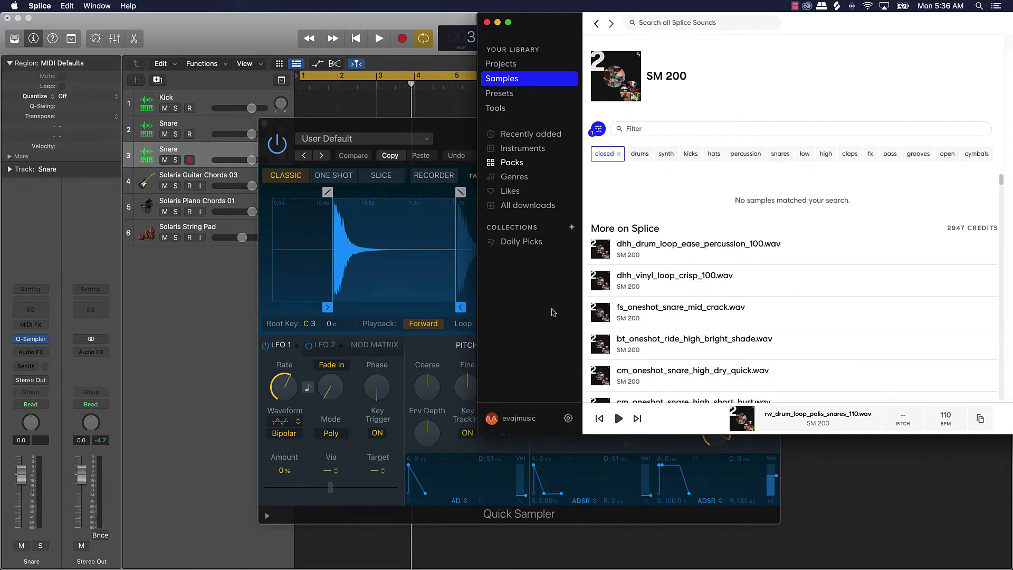
Step: Preview and download bt_oneshot_hat_closed_high_tight_yee.wav, and load it into the duplicated track's Quick Sampler
click(603, 278)
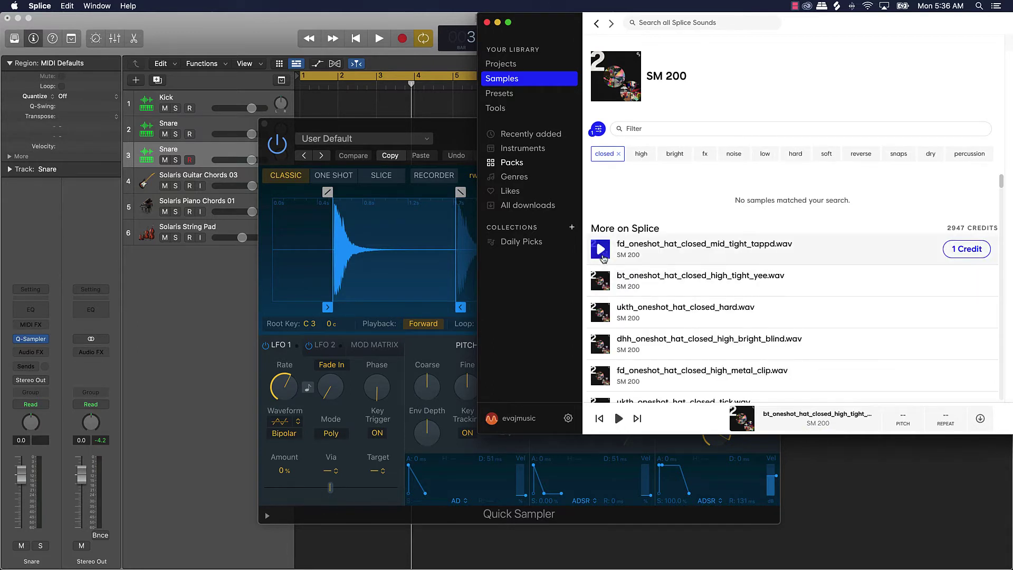
click(955, 281)
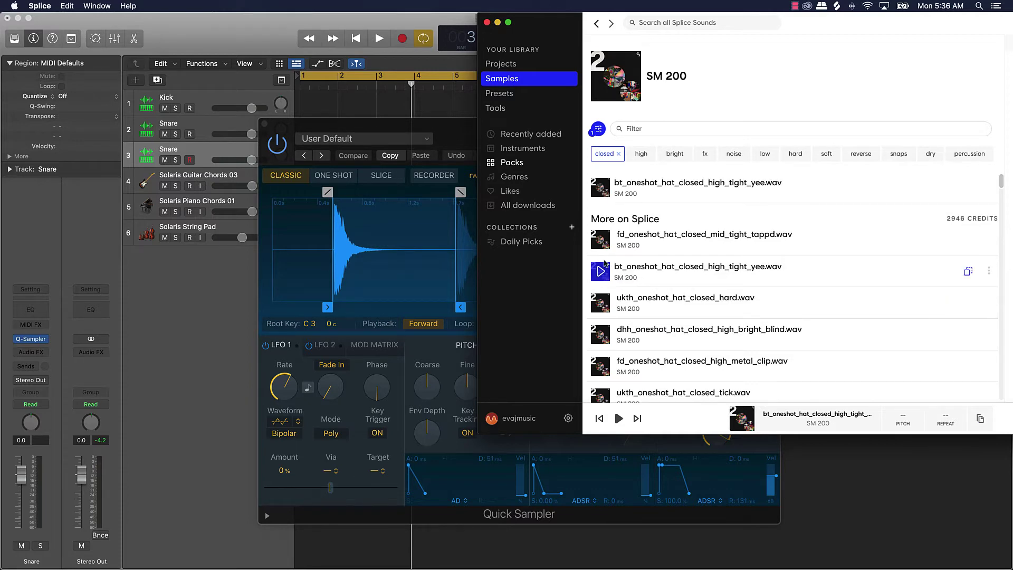
click(621, 186)
drag(622, 186, 332, 219)
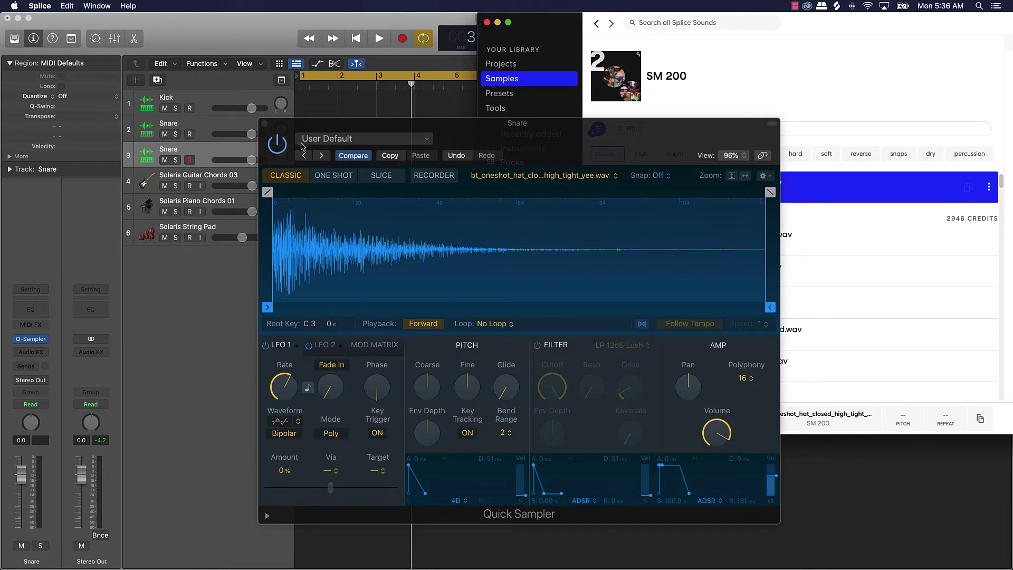
Step: Put away the Splice and Quick Sampler windows and rename the duplicated Snare track as Hat
click(499, 23)
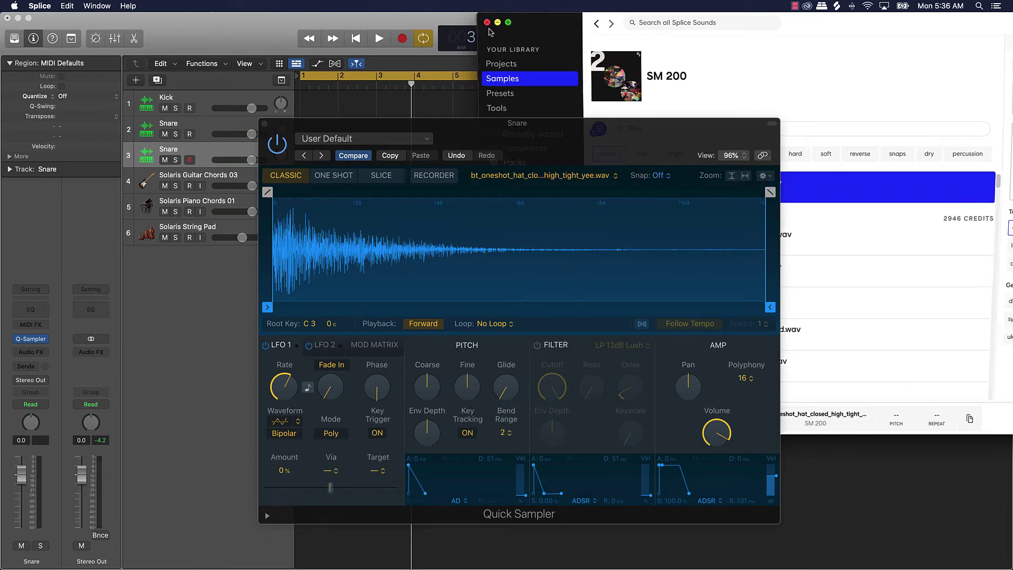
click(264, 124)
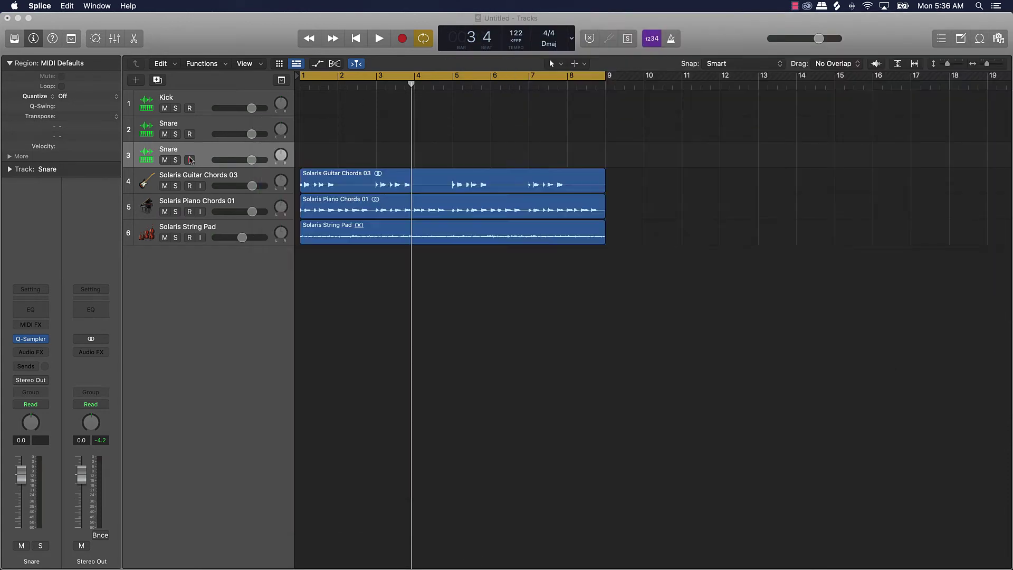
double_click(169, 150)
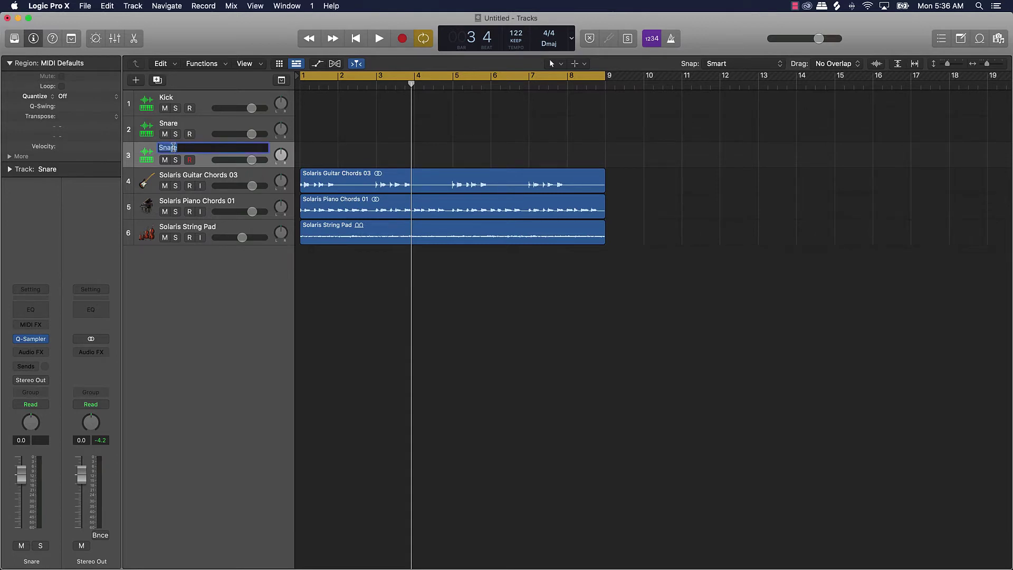
text(Hat)
key(Return)
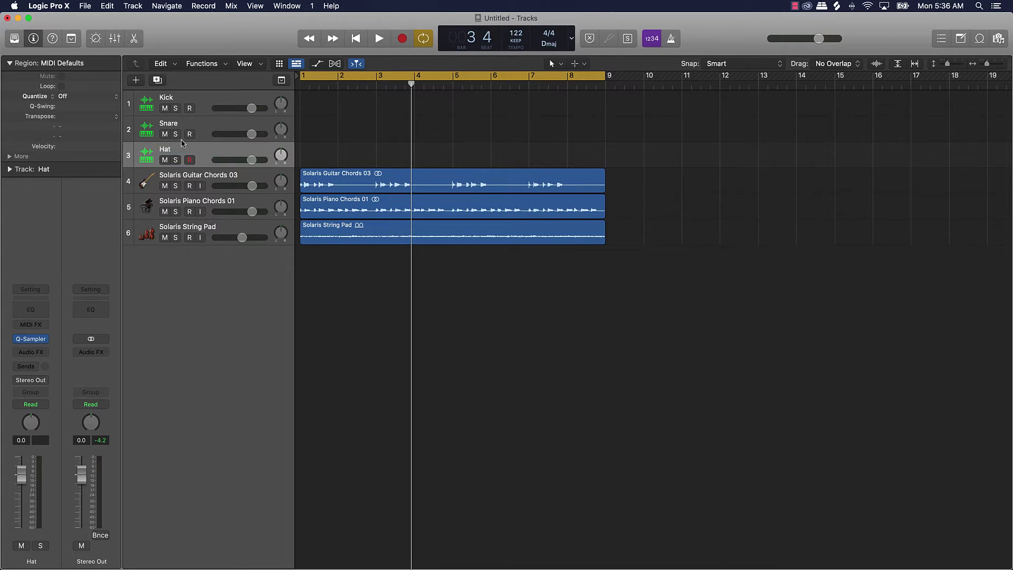
Step: Mute the Solaris String Pad track and open the Step Sequencer for the Snare track
click(200, 102)
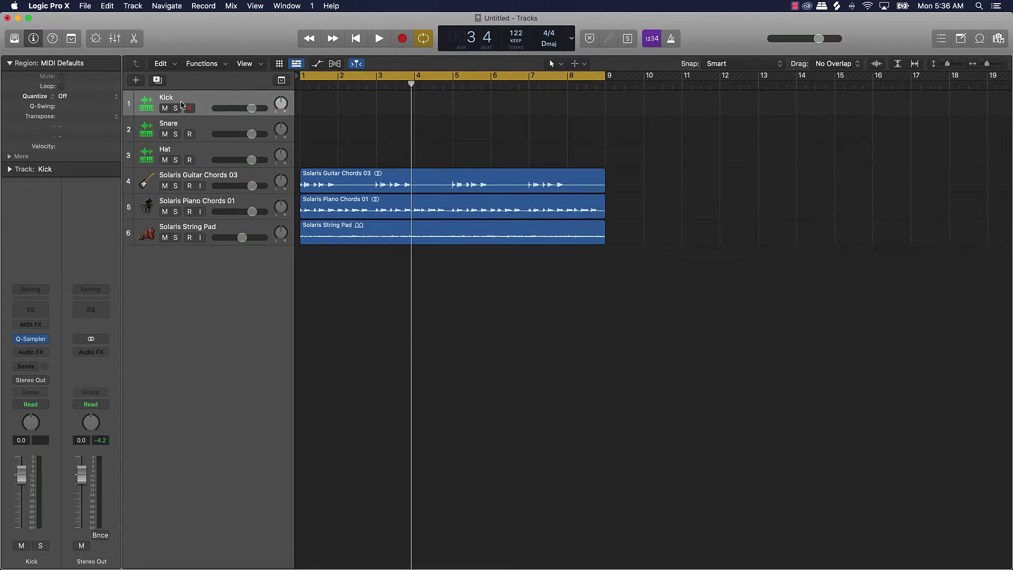
click(188, 127)
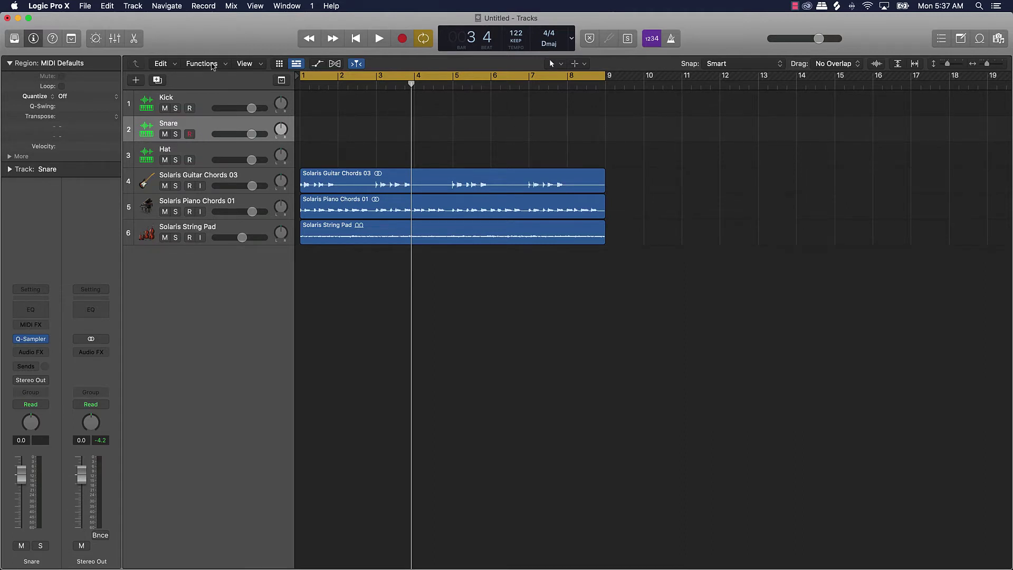
click(164, 238)
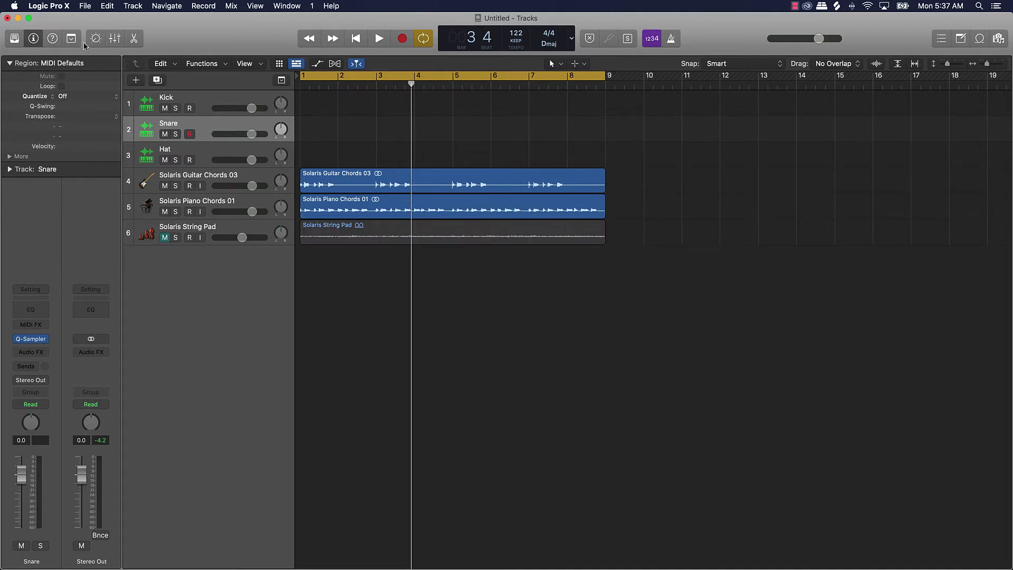
click(134, 39)
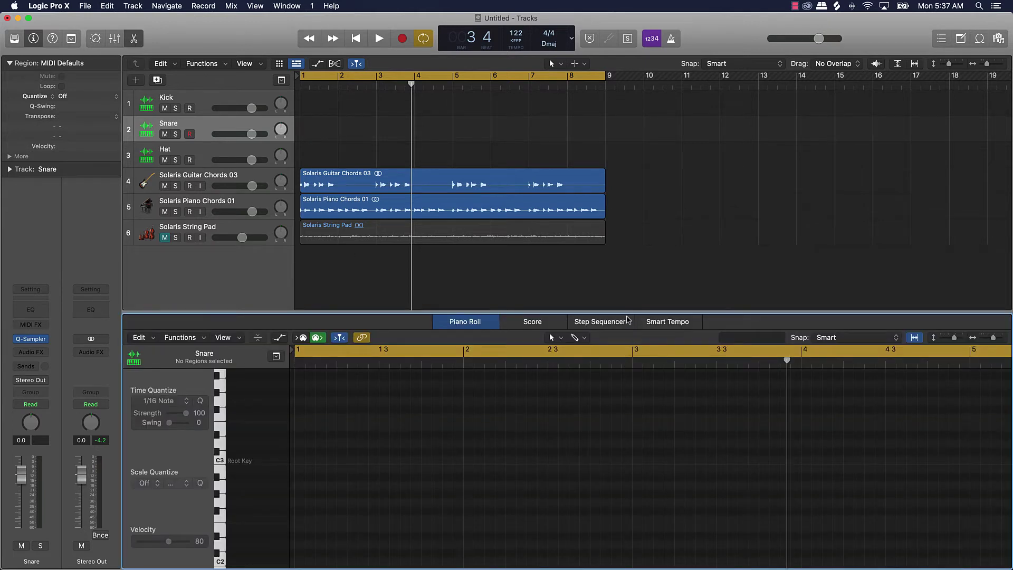
click(599, 323)
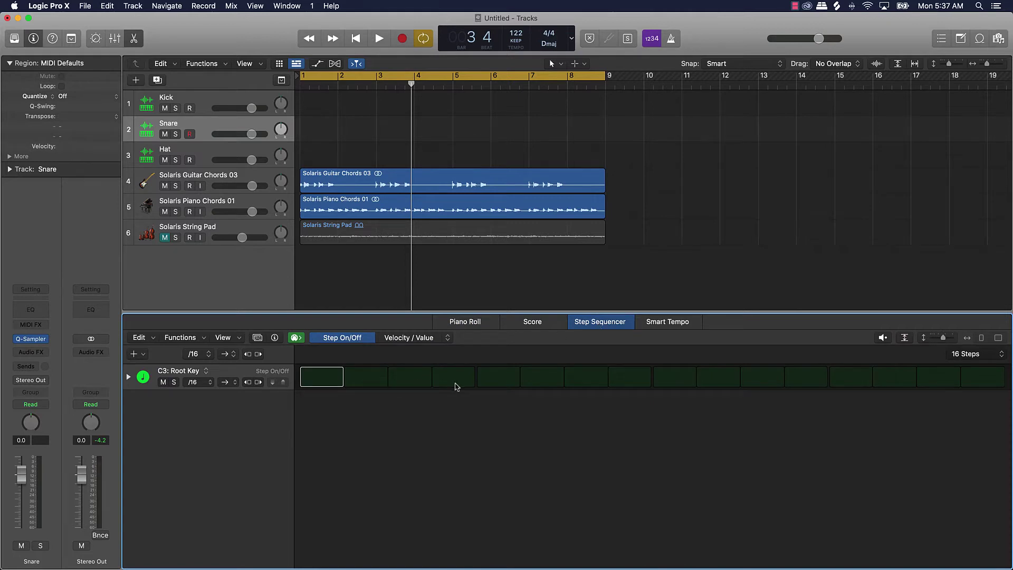
Step: Set the Snare pattern length to 64 steps and move its region to start at bar 1
click(999, 358)
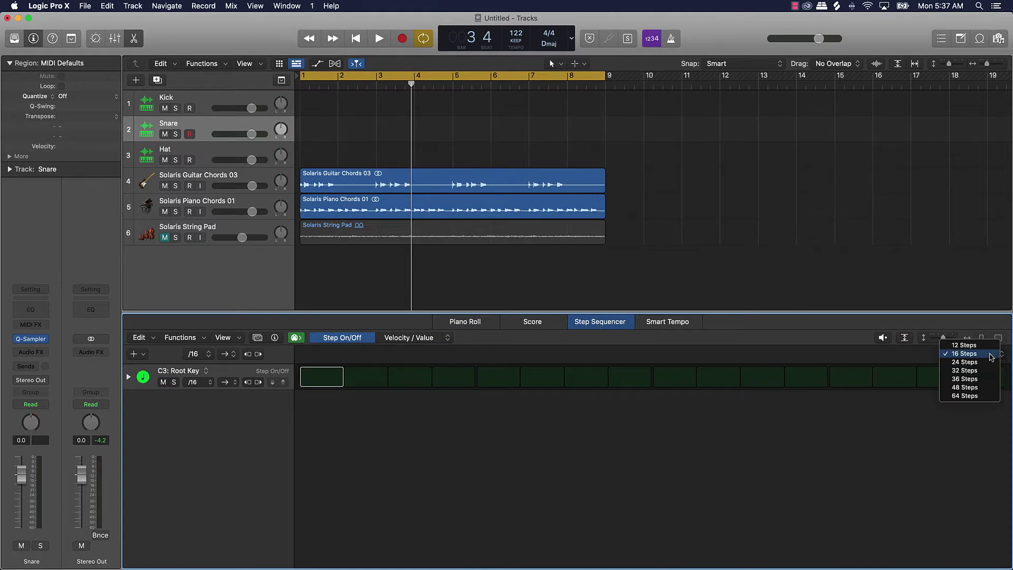
click(978, 354)
click(979, 358)
click(976, 397)
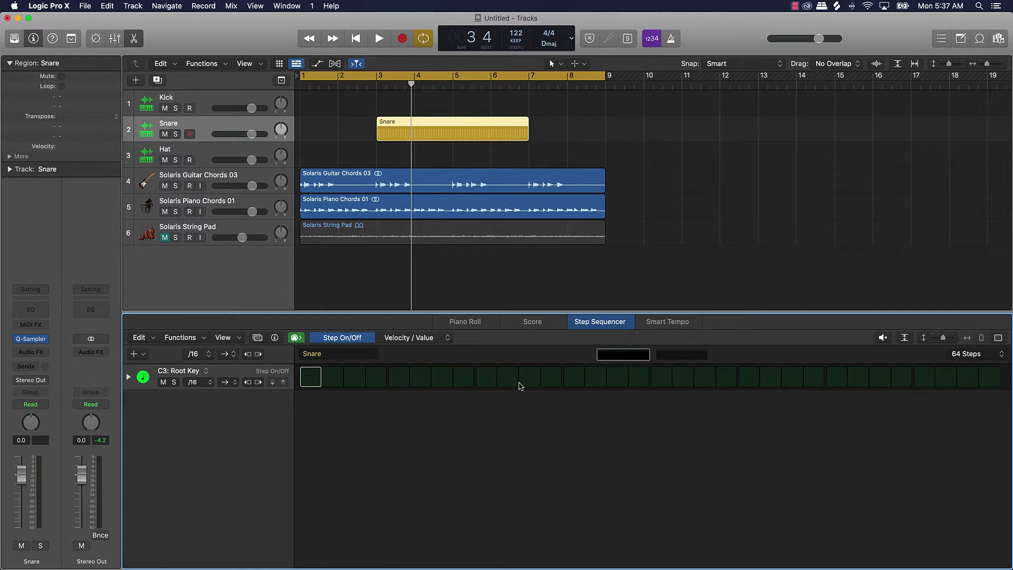
drag(433, 132, 352, 132)
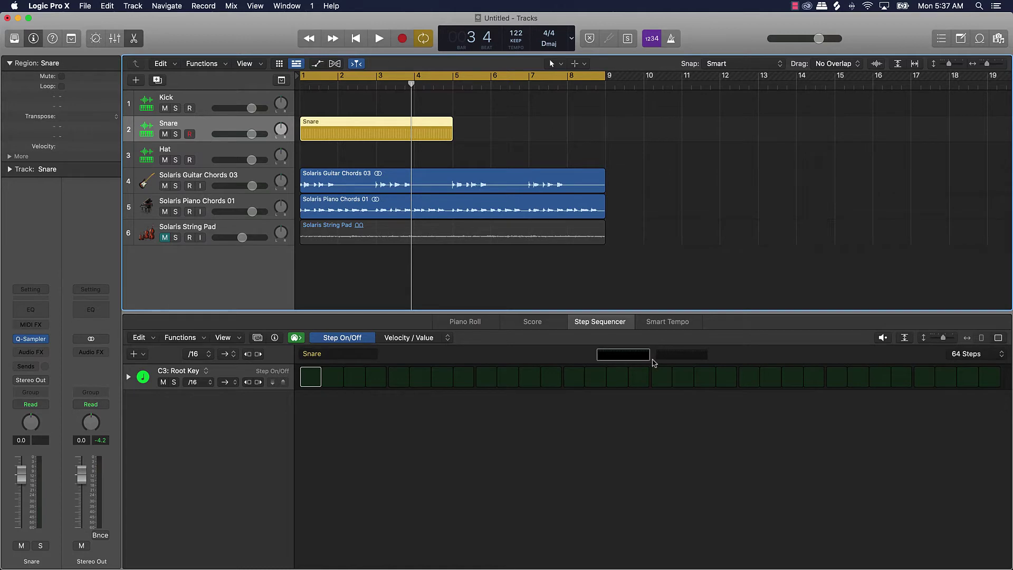
Step: Add snare hits on steps 5, 13, 21 and 29 of the pattern's first half, checking their placement with playback
key(space)
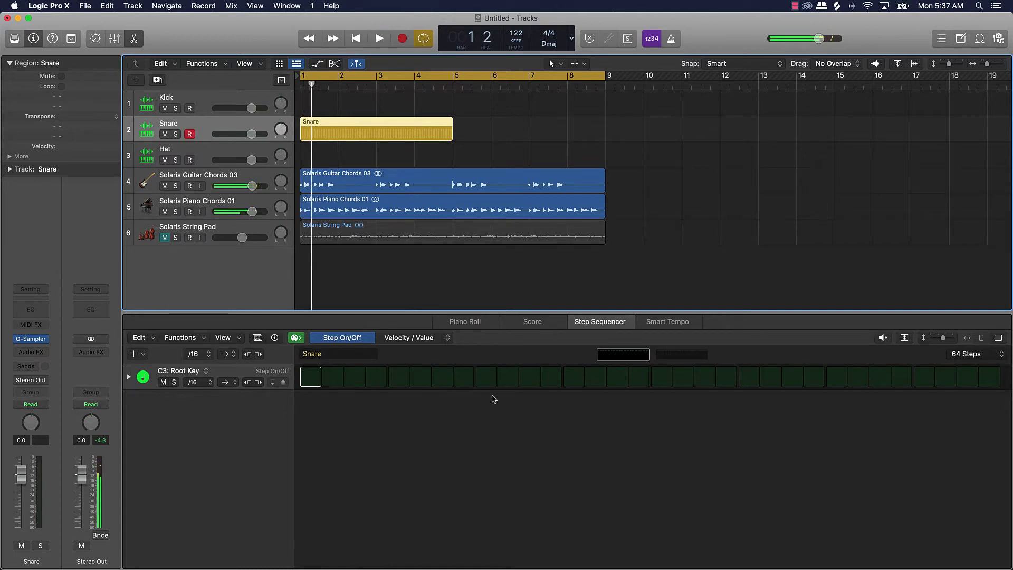
click(399, 377)
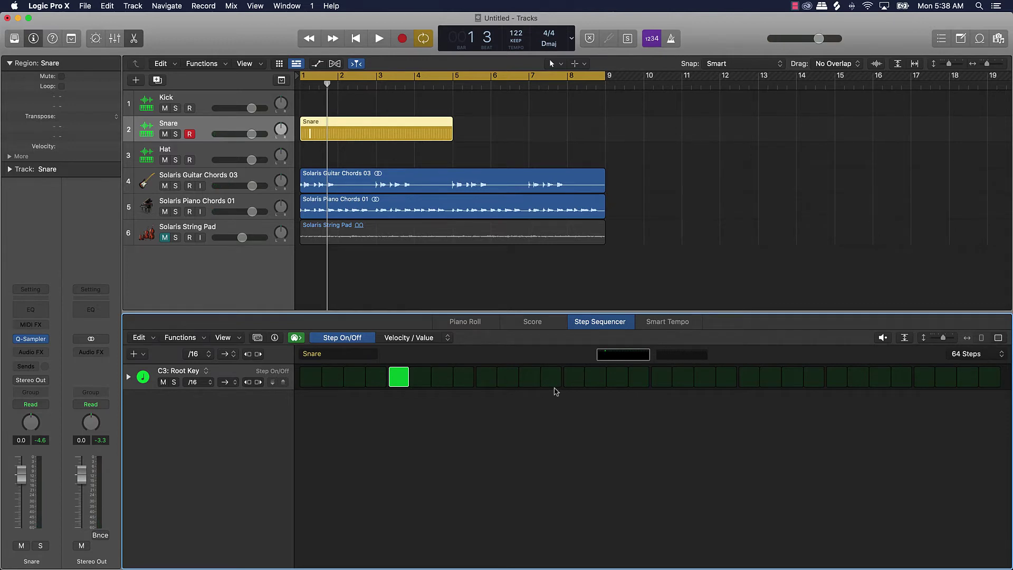
click(572, 382)
key(space)
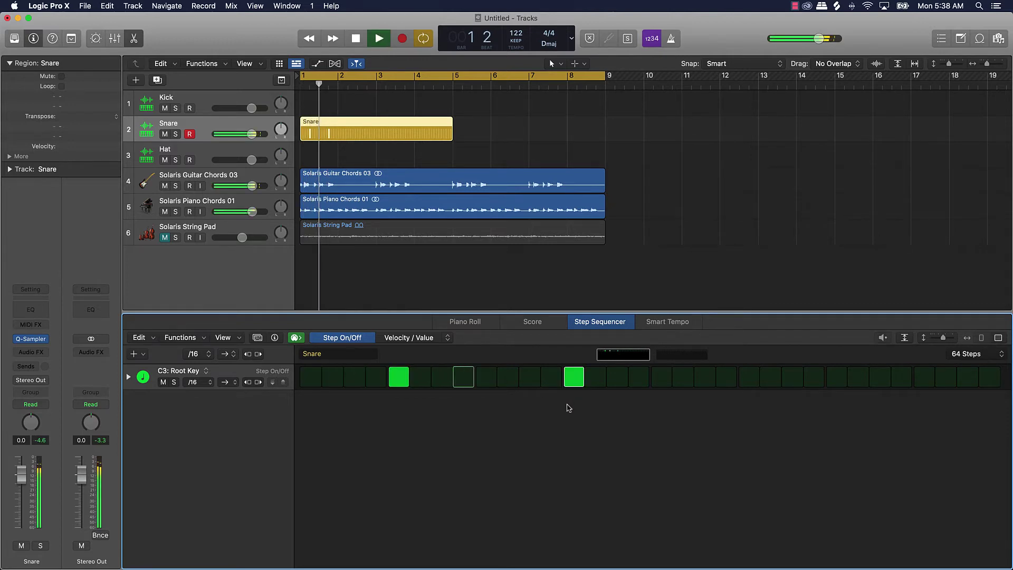
key(space)
click(750, 379)
click(925, 384)
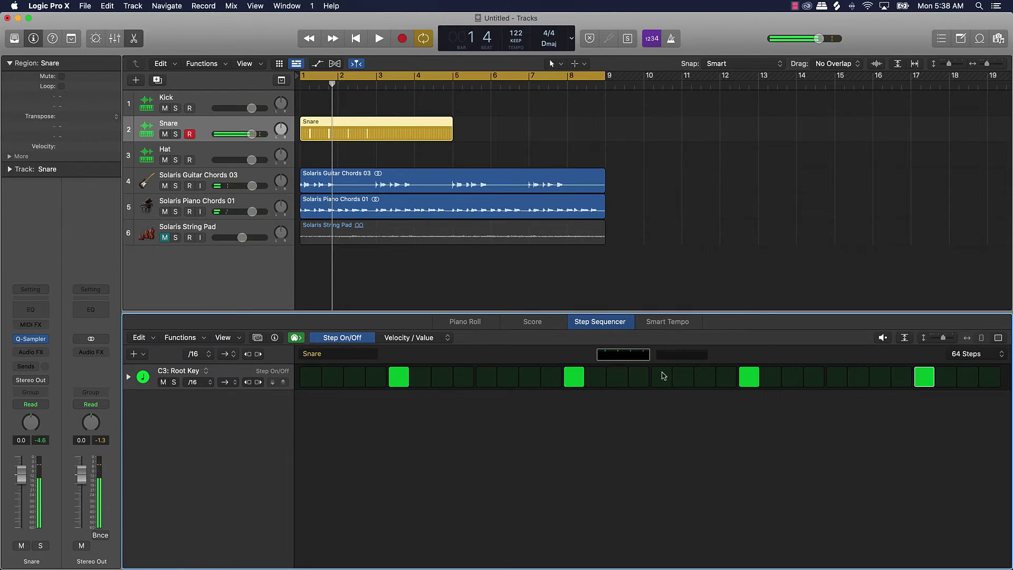
Step: Add snare hits on steps 37, 45, 53 and 61 in the second half of the pattern
click(670, 356)
click(400, 379)
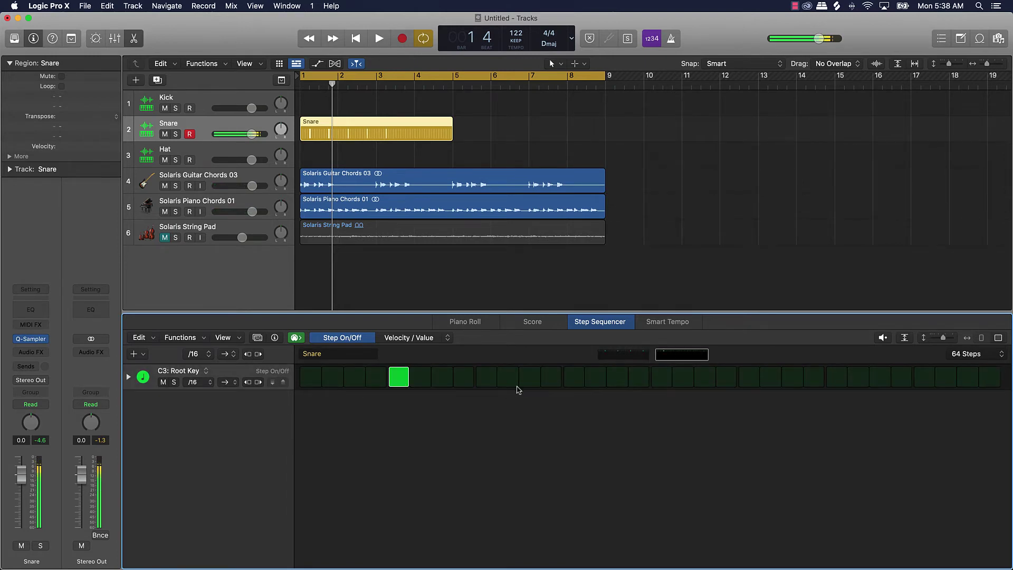
click(575, 378)
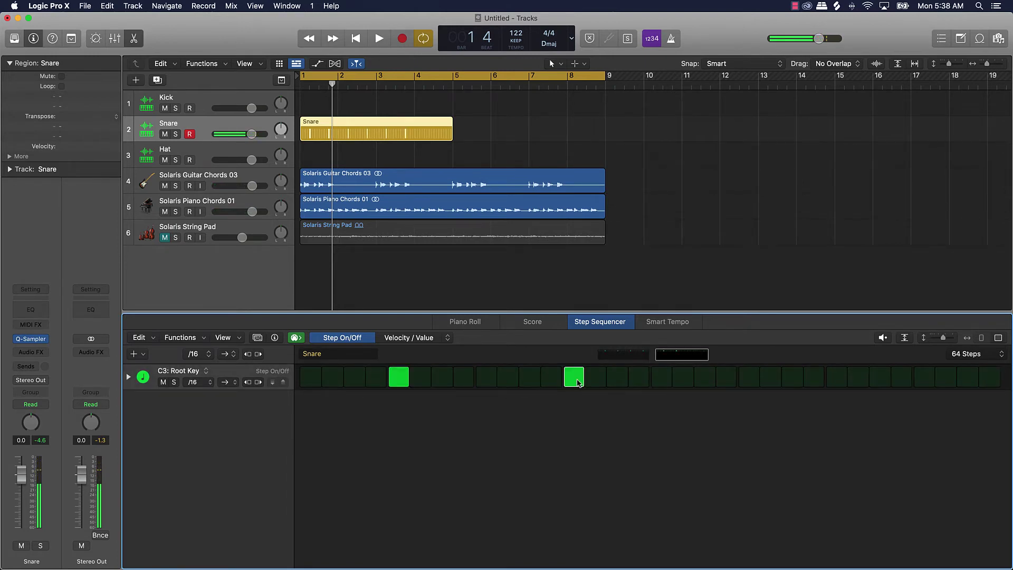
click(754, 380)
click(923, 379)
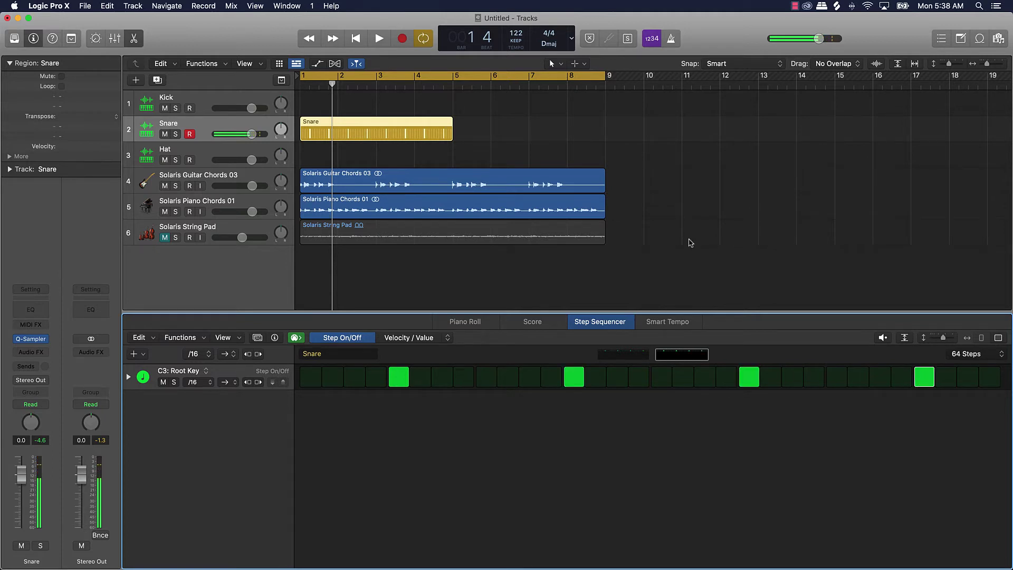
Step: Copy the four-bar Snare pattern region to bar 5 so it fills the eight-bar loop
click(661, 254)
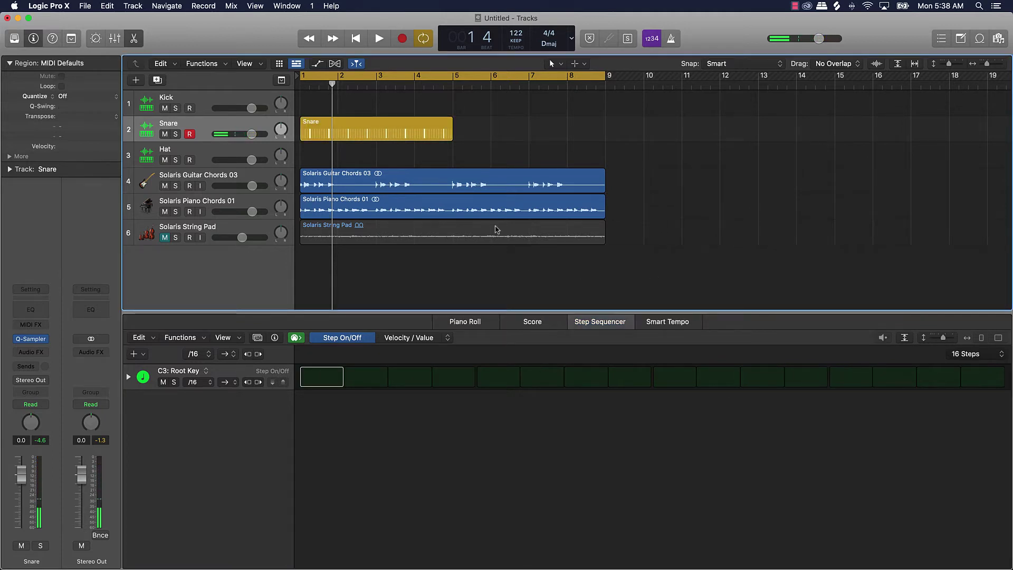
click(339, 136)
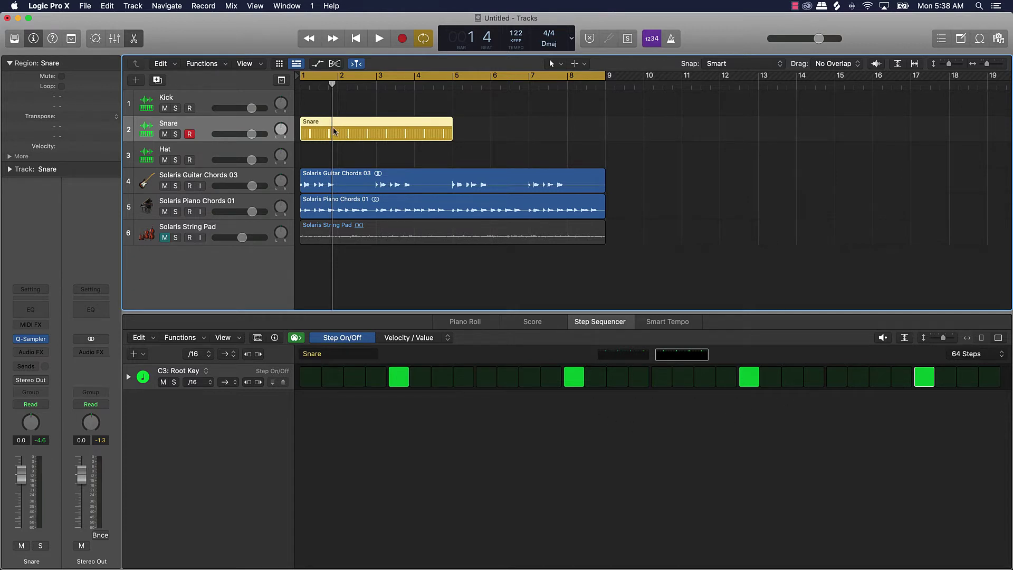
drag(334, 131, 489, 135)
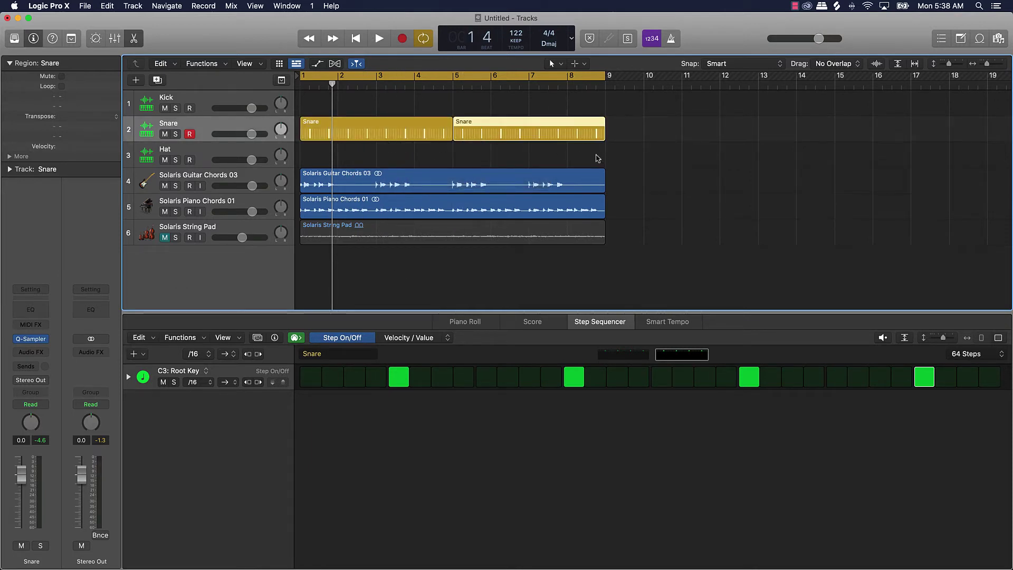
Step: Play the snare loop briefly, create a 64-step pattern on the Kick track and move its region to start at bar 1
key(space)
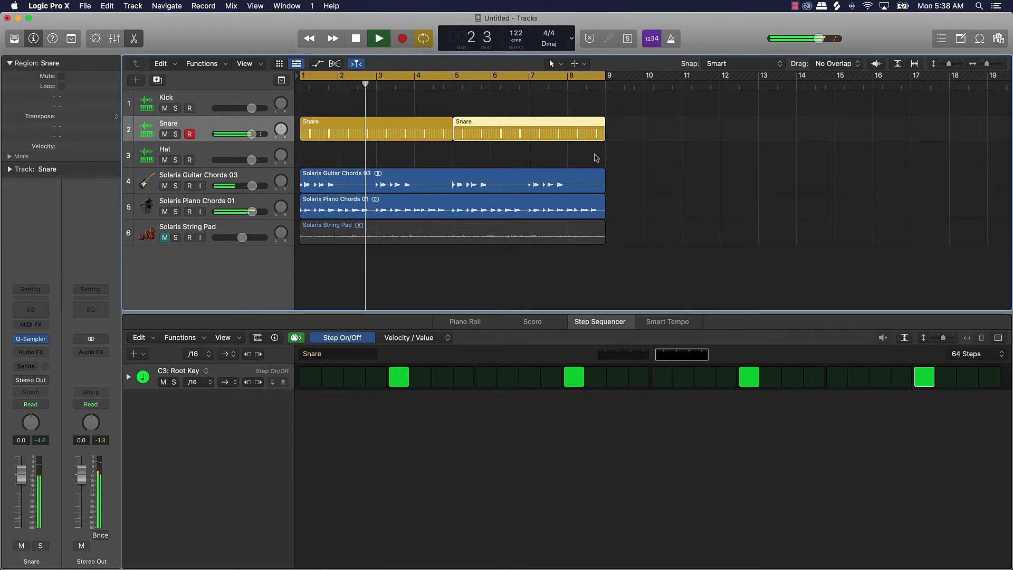
key(space)
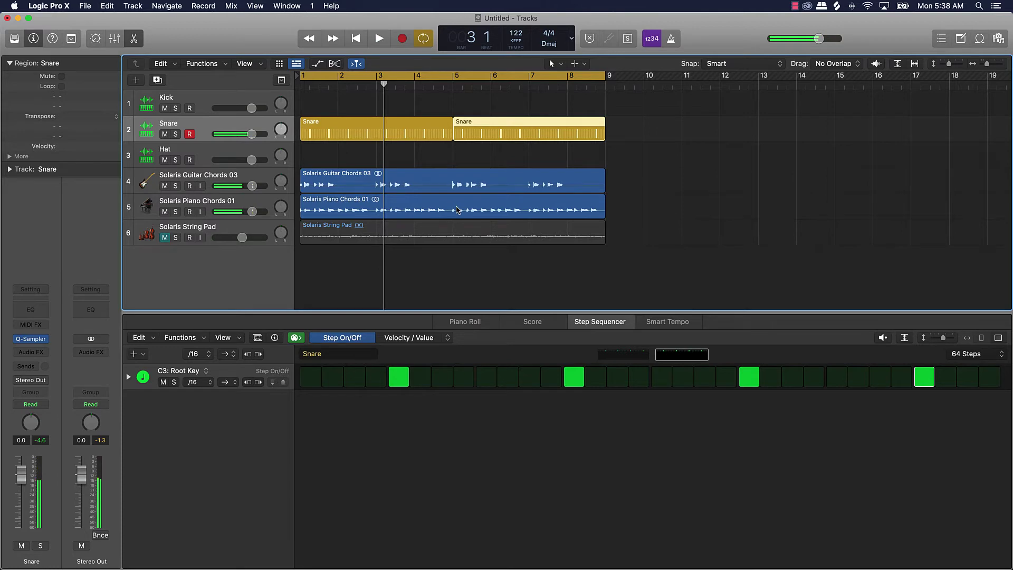
click(221, 100)
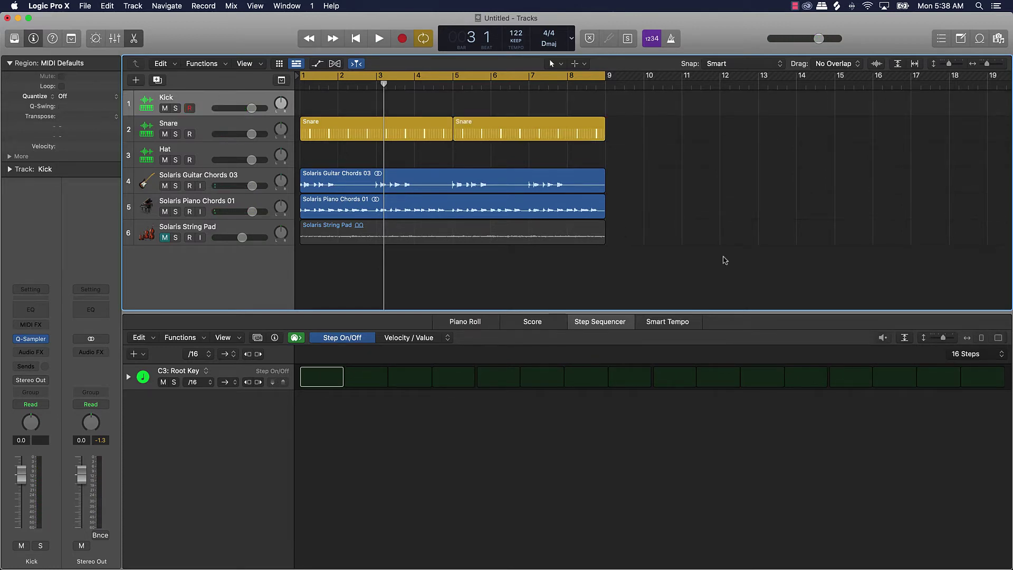
click(976, 355)
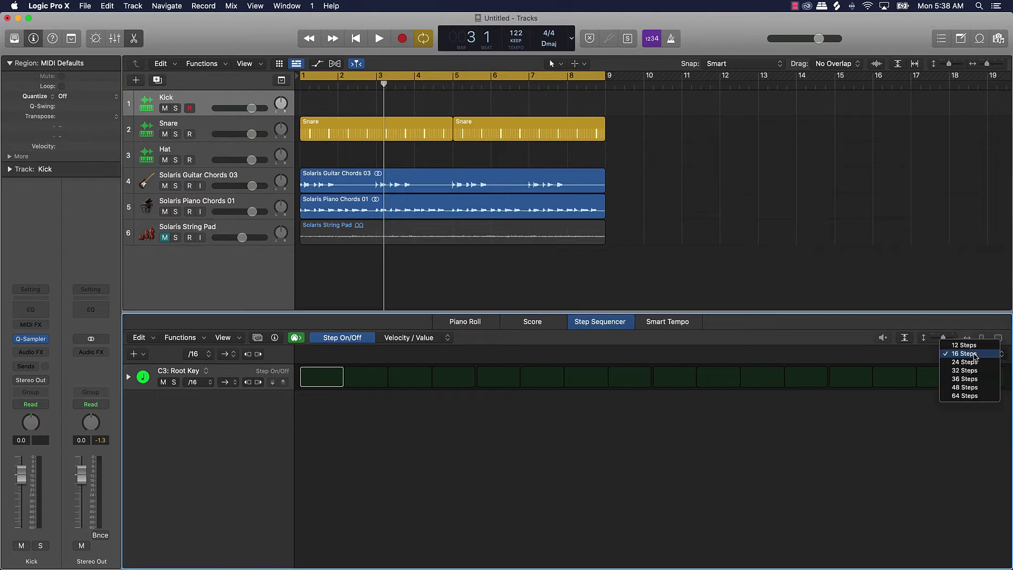
click(974, 397)
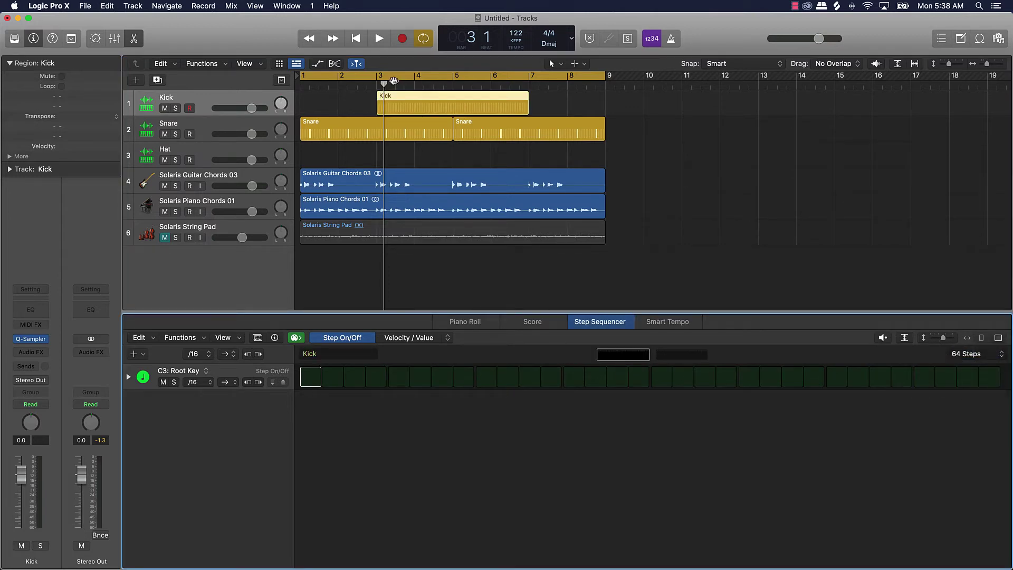
drag(428, 109, 347, 103)
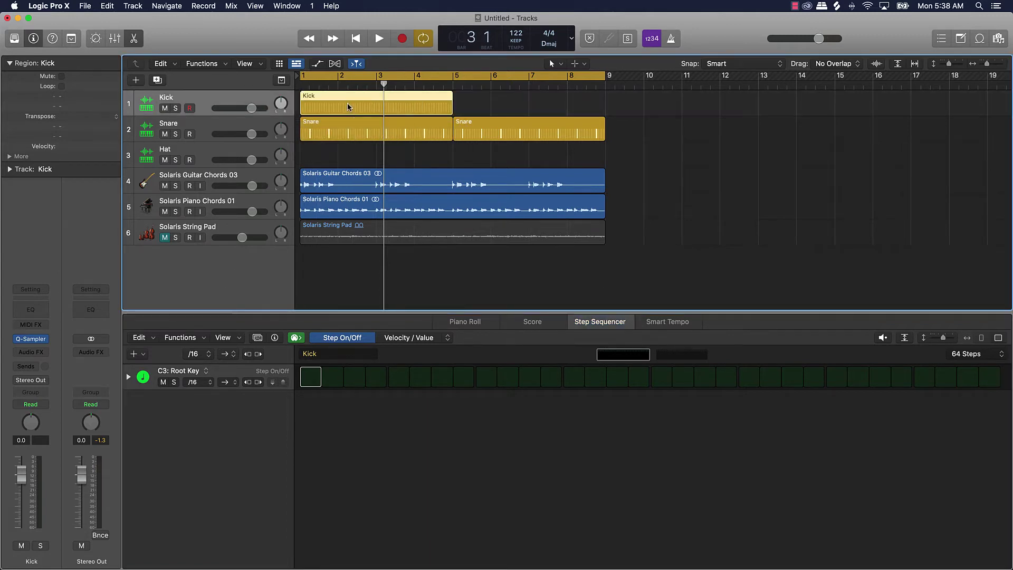
Step: Add a kick on step 1 and lower the Solaris Guitar Chords 03 and Solaris Piano Chords 01 track volumes to balance playback
click(311, 377)
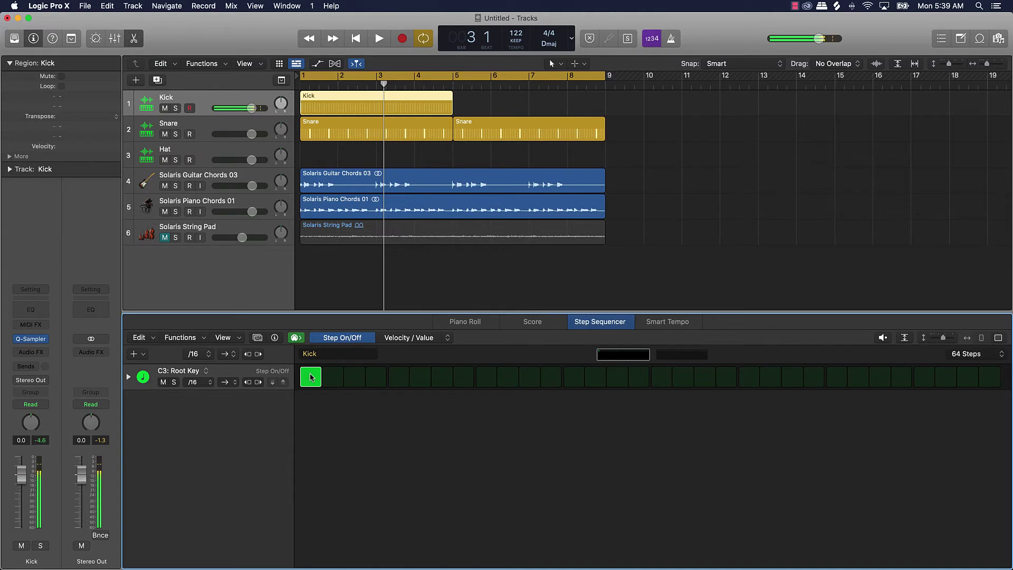
key(space)
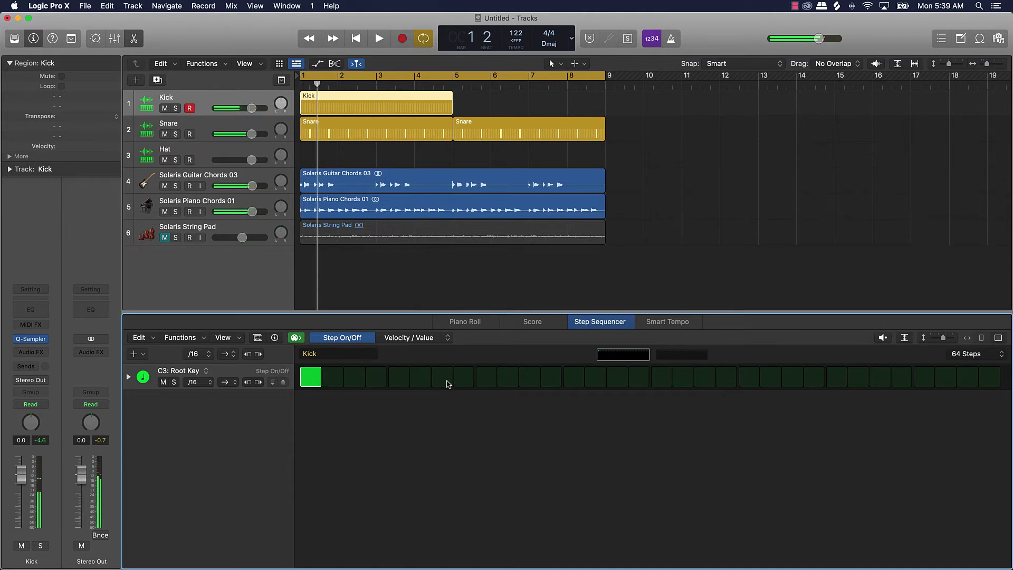
drag(256, 188, 239, 212)
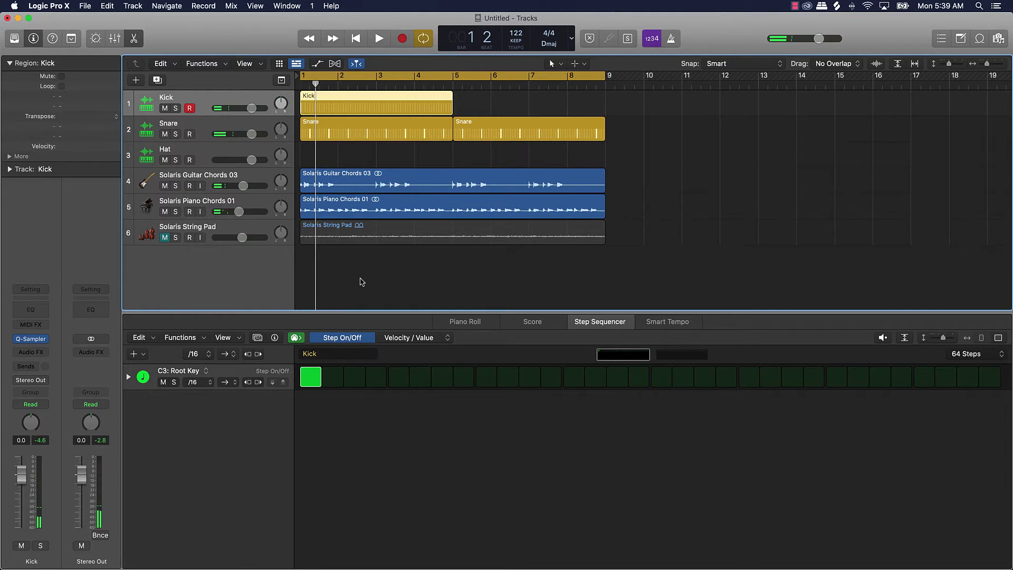
key(space)
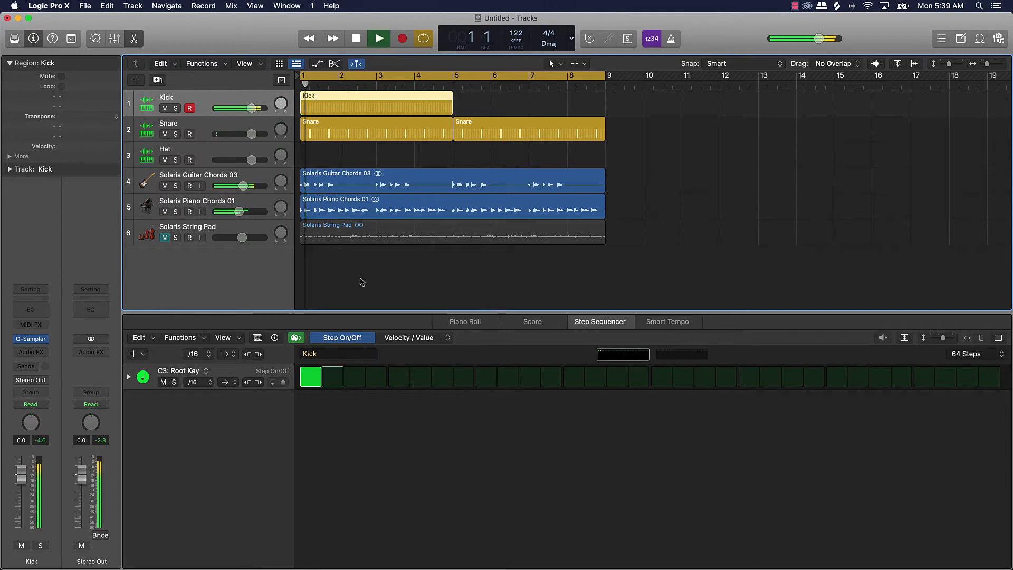
Step: Place the second kick on step 8 after trying it on step 7, checking the placement with playback
click(442, 377)
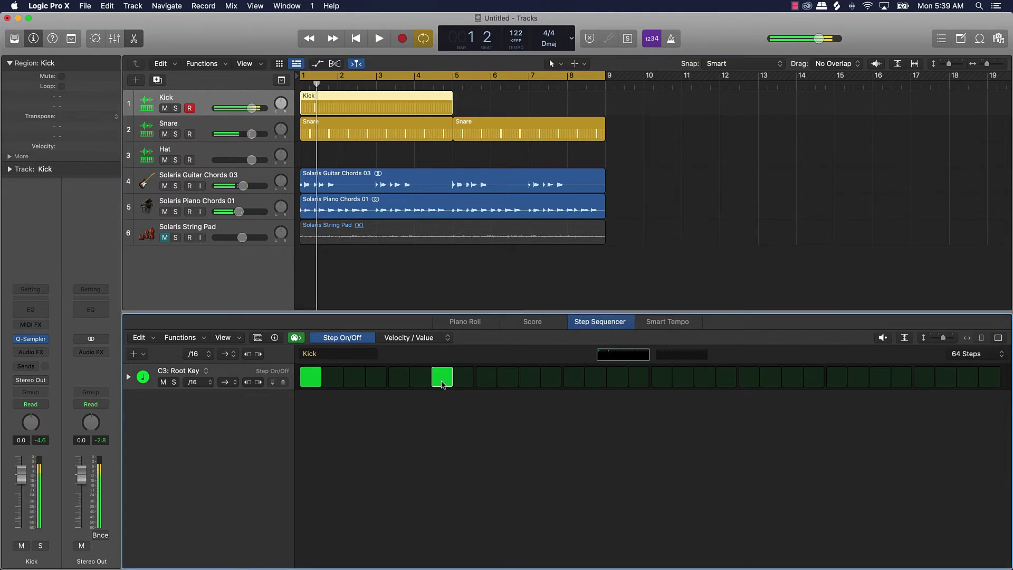
key(space)
key(space)
click(441, 377)
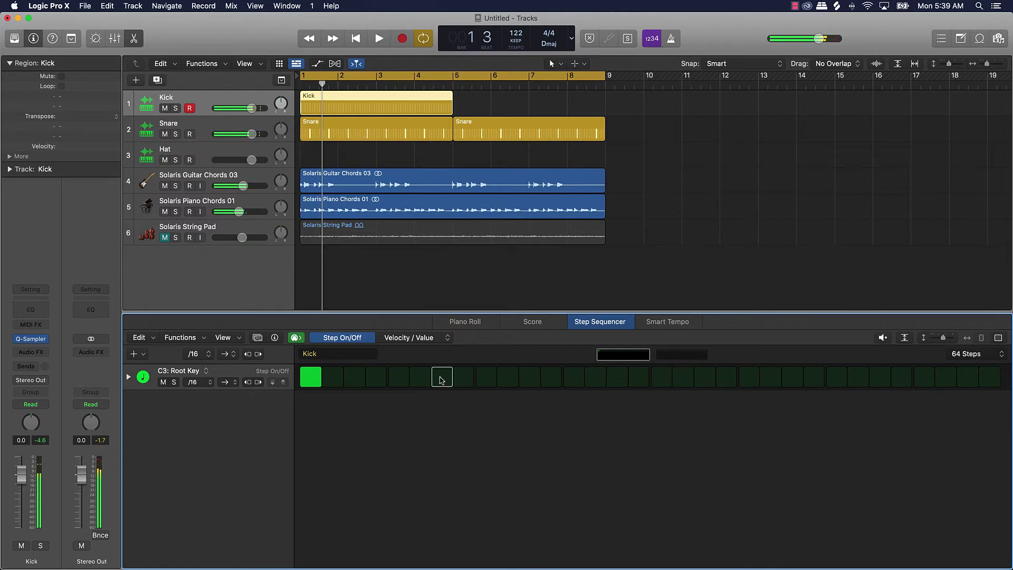
click(463, 377)
key(space)
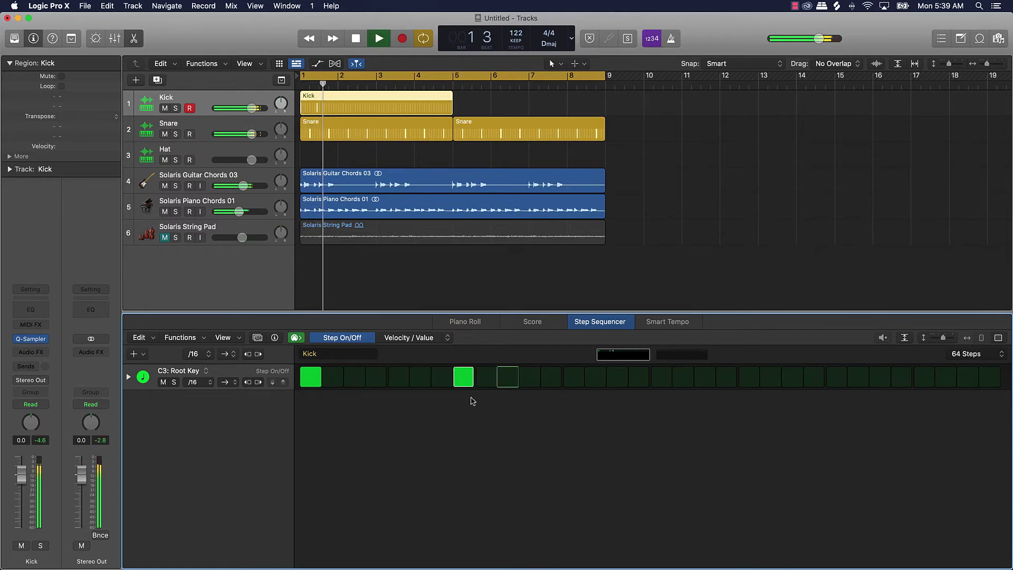
Step: Place the third kick on step 11 after trying it on step 12, checking the first bar's rhythm with playback
key(space)
click(553, 379)
key(space)
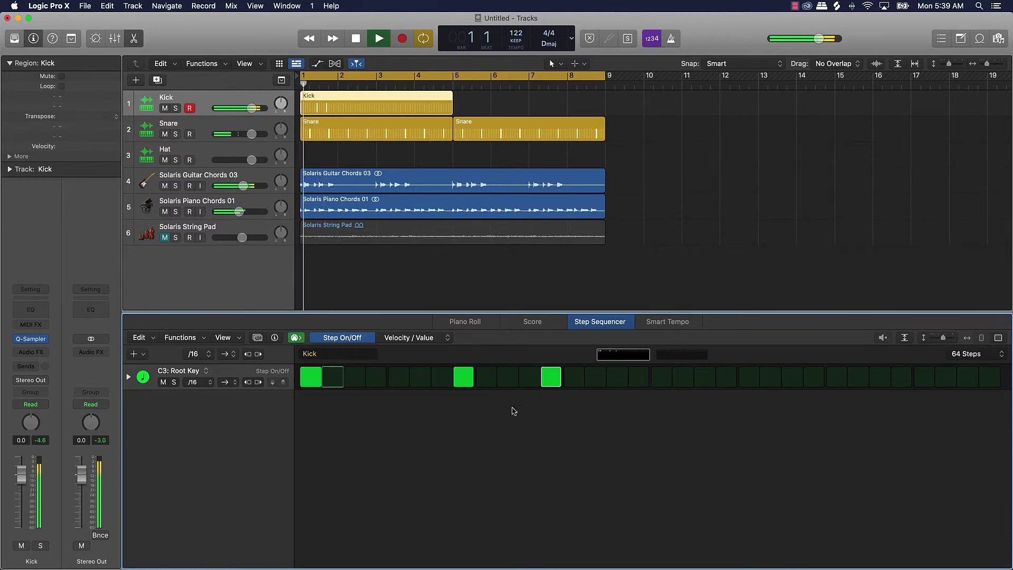
key(space)
click(551, 376)
click(529, 377)
key(space)
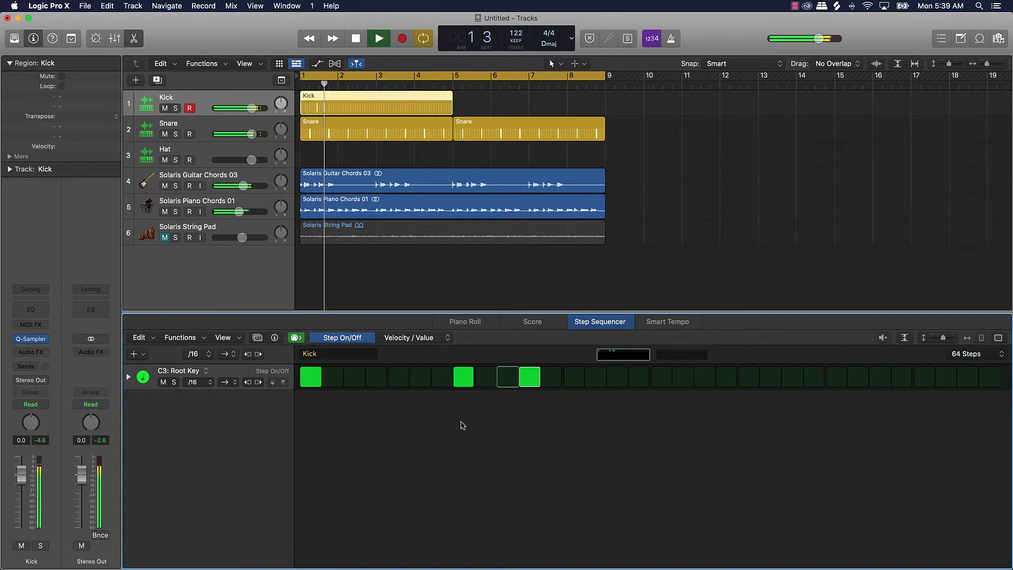
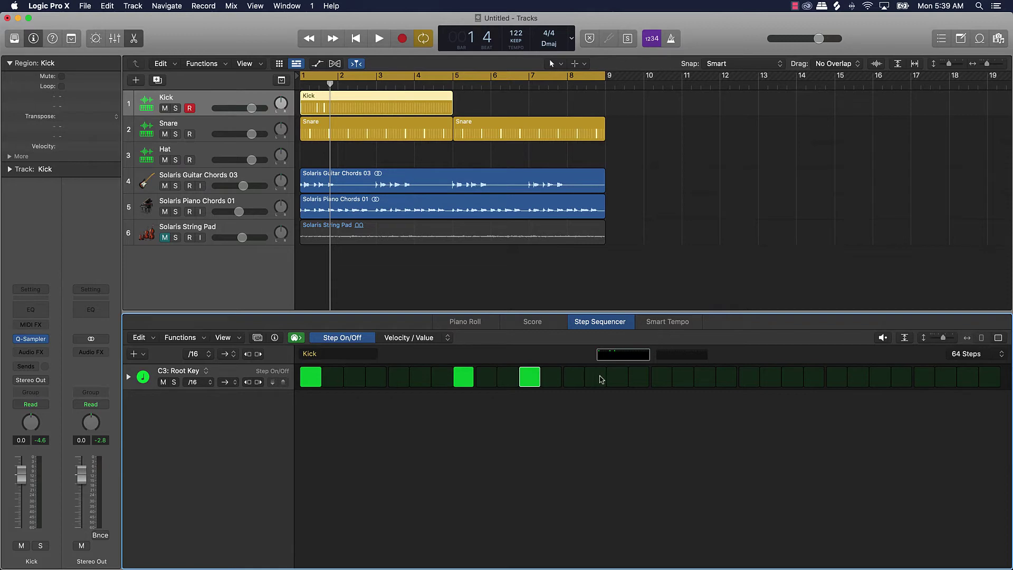
key(space)
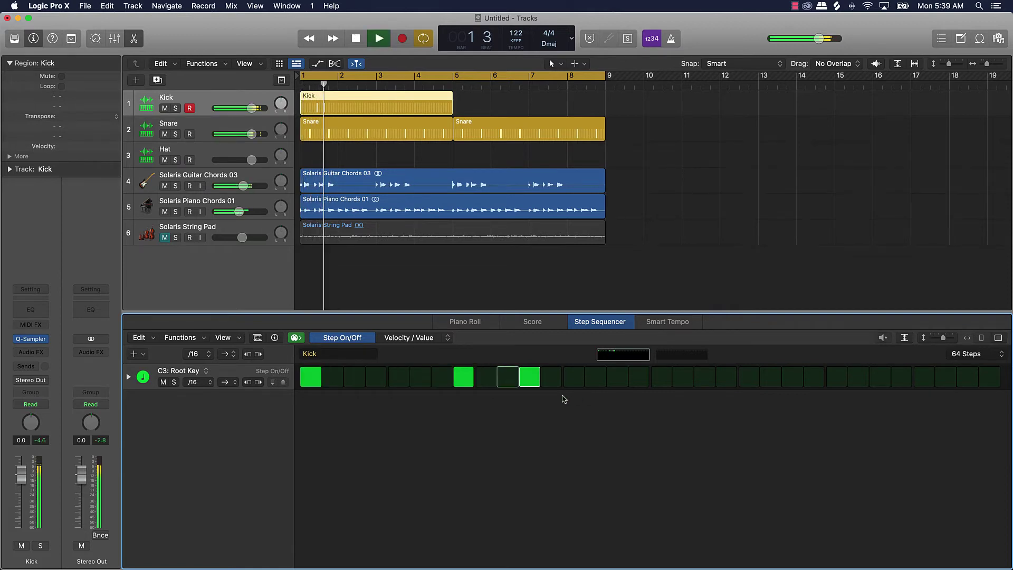
key(space)
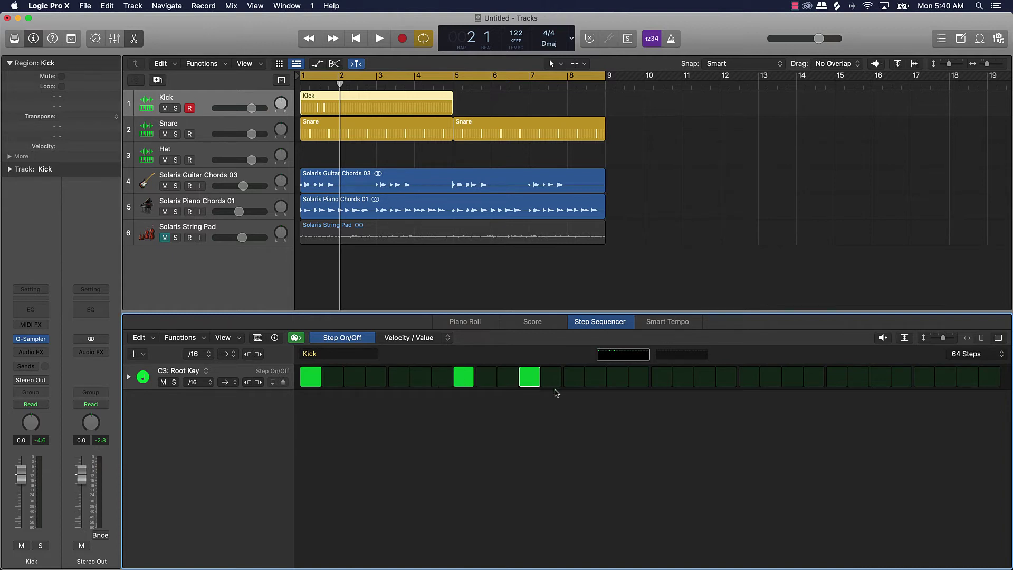
Step: Repeat the kick rhythm in the pattern's second bar with hits on steps 17, 24 and 27
click(664, 381)
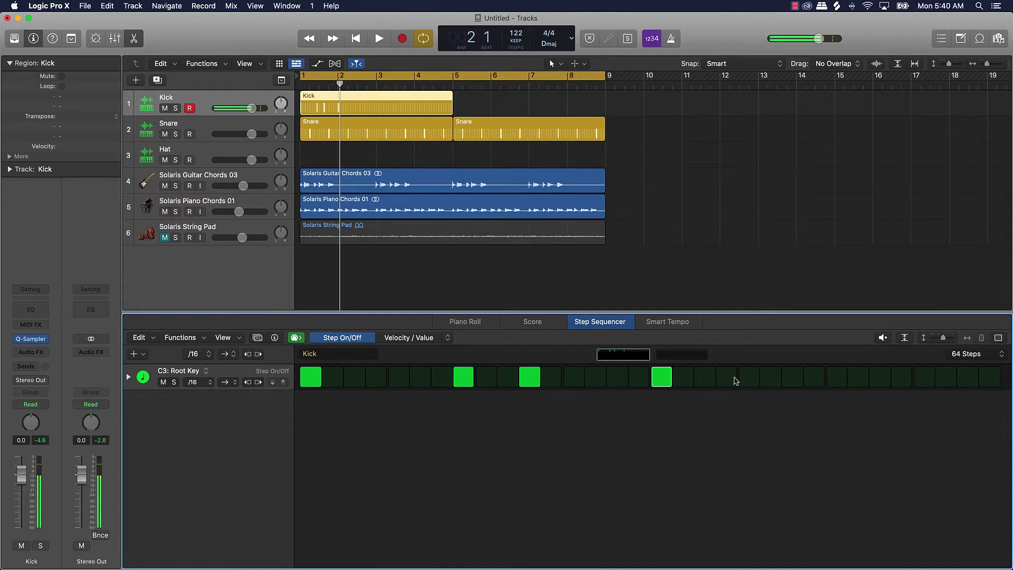
click(810, 377)
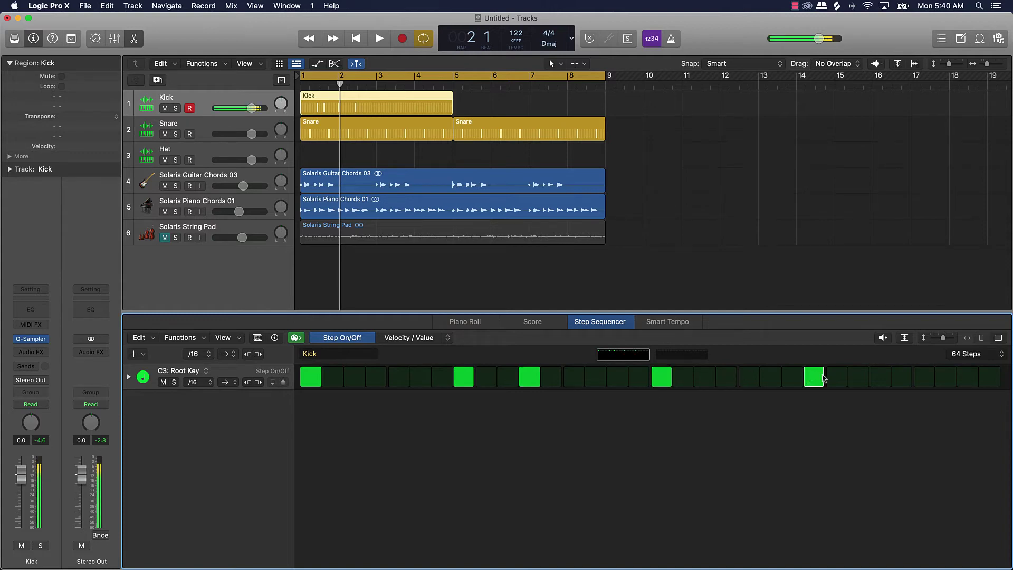
click(877, 379)
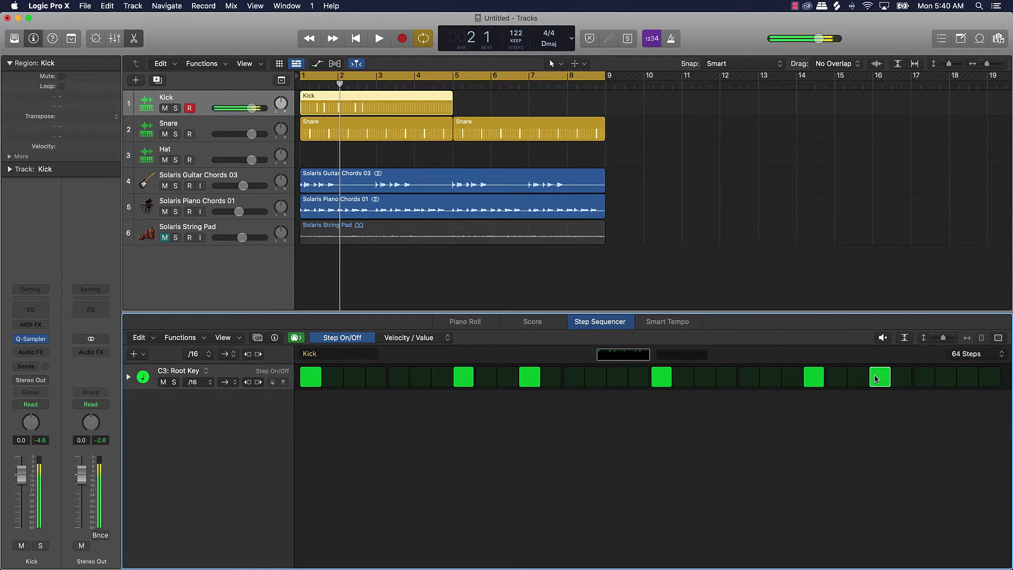
click(983, 363)
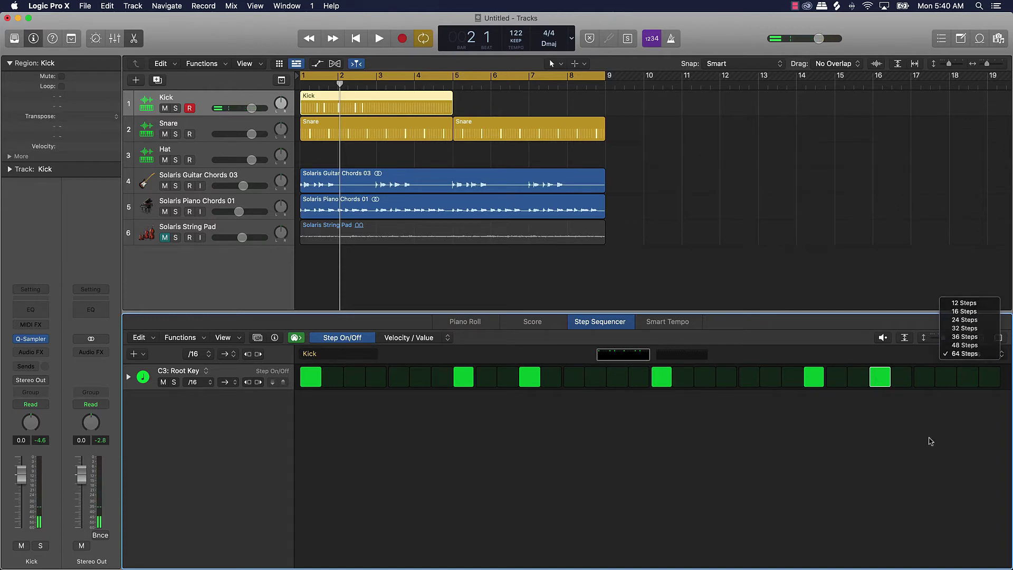
click(839, 422)
Step: Add kick hits on steps 33, 40, 43, 49, 56 and 59 in the second half of the pattern
click(666, 354)
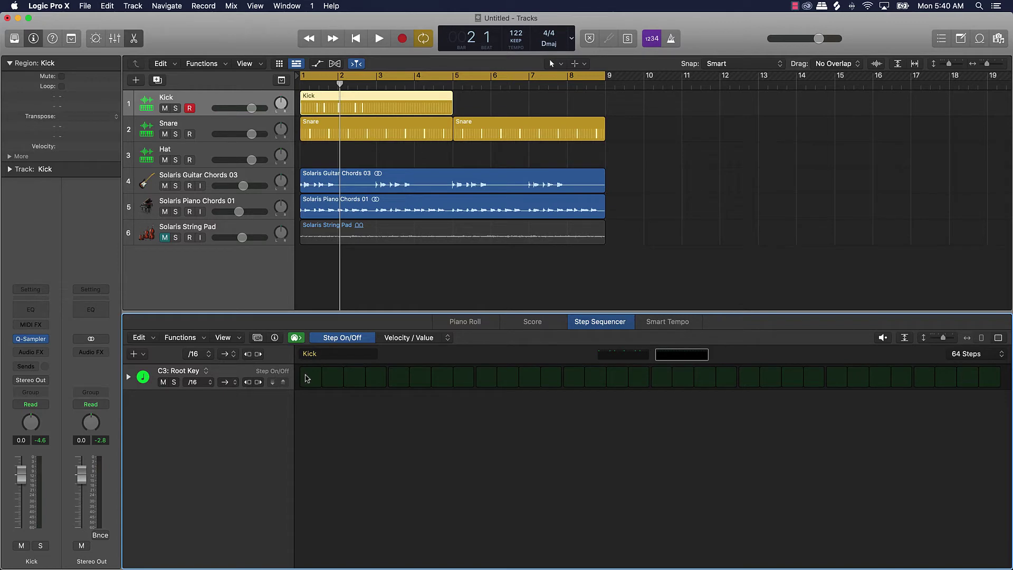
click(315, 381)
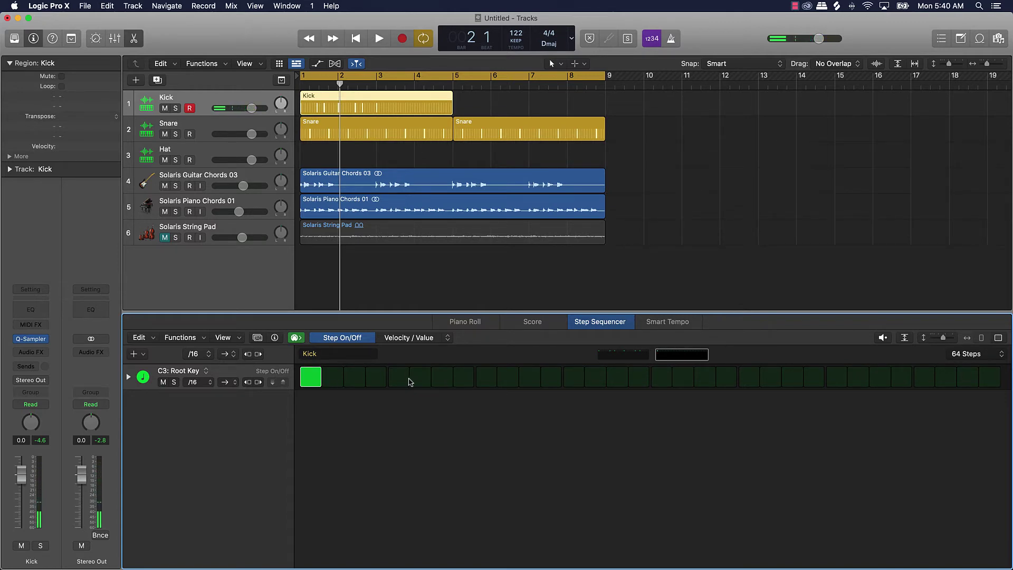
click(464, 380)
click(533, 381)
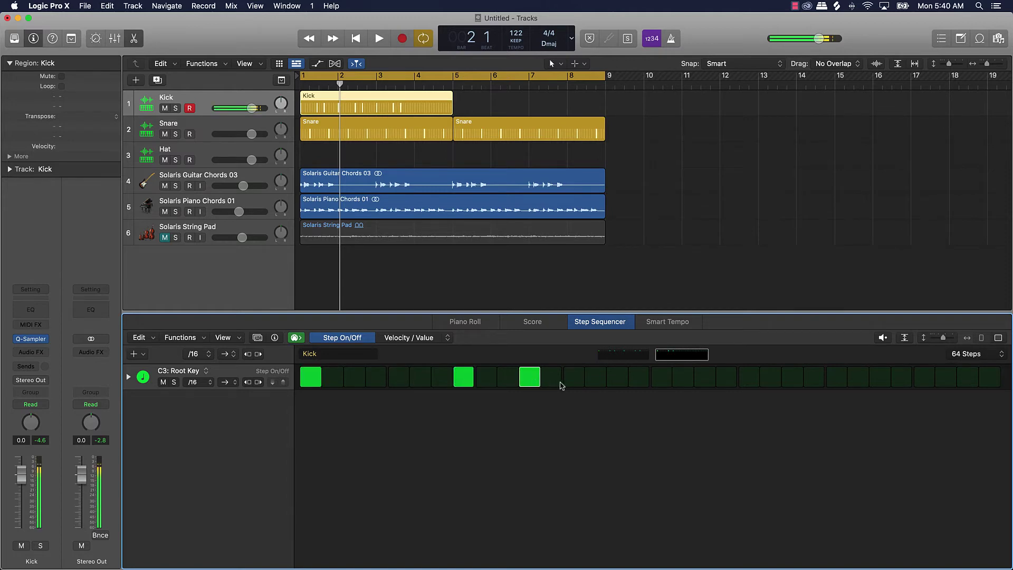
click(663, 383)
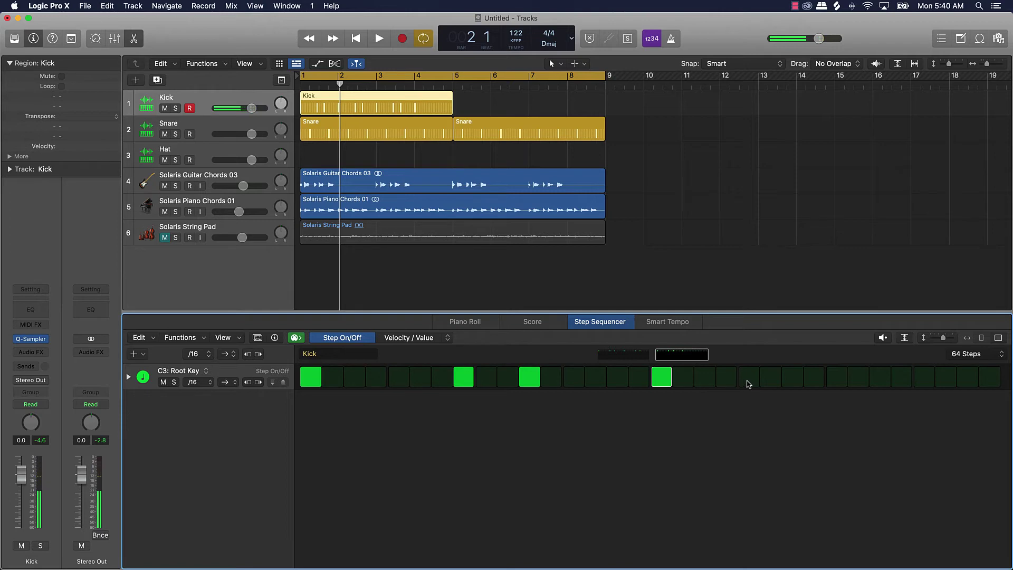
click(813, 380)
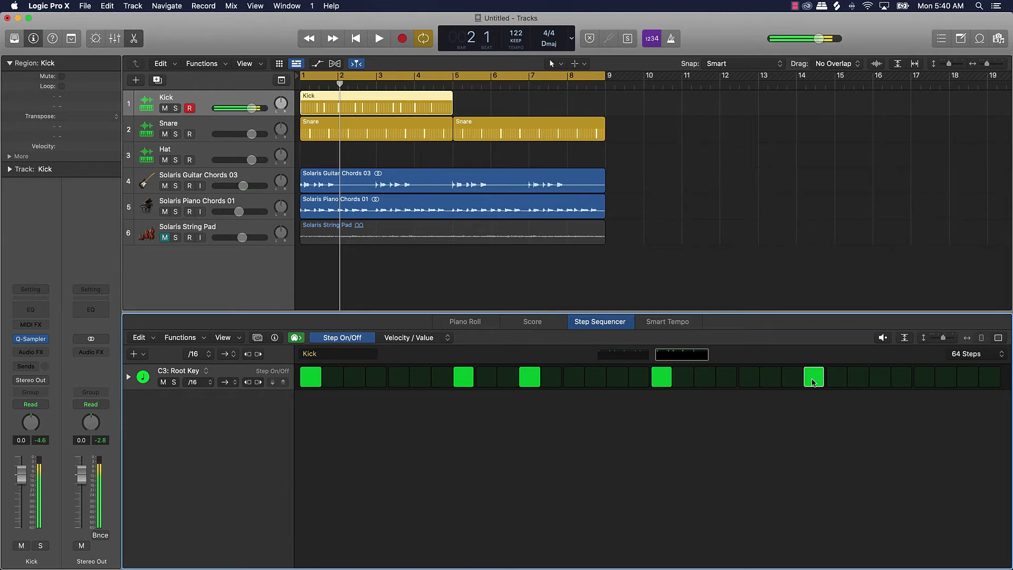
click(877, 381)
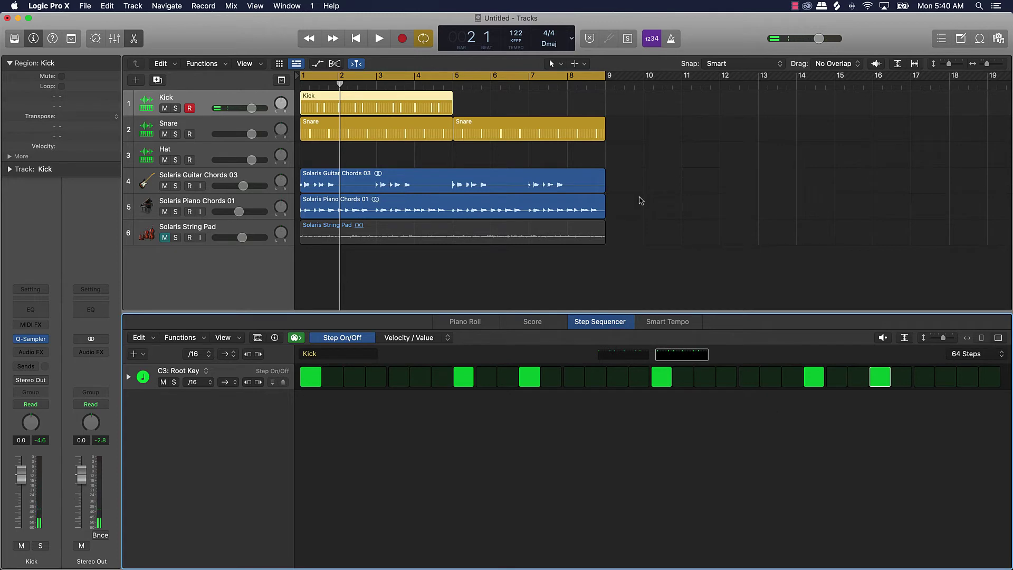
Step: Play the pattern and copy the four-bar Kick region to bar 5 so it fills the eight-bar loop
key(space)
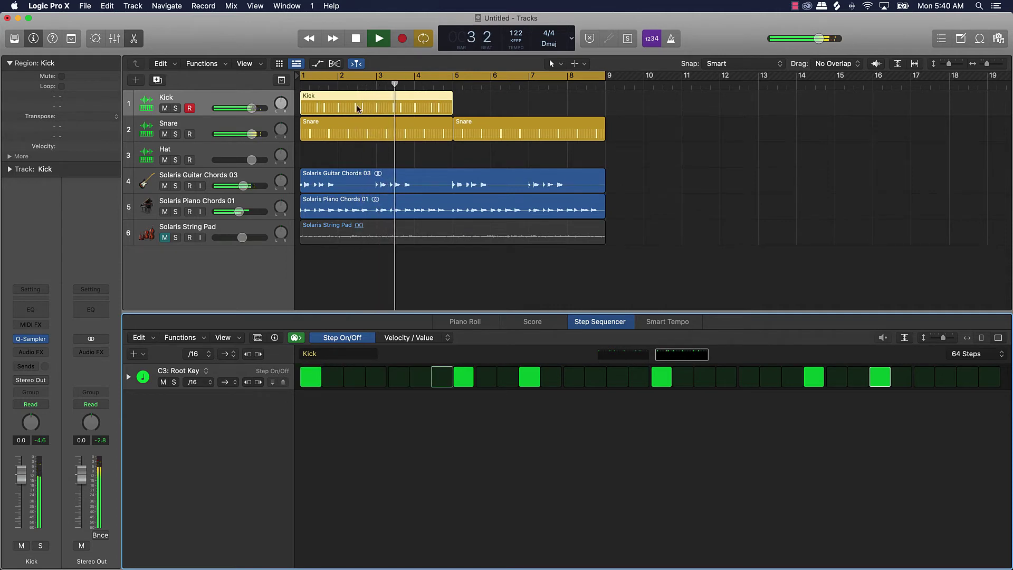
drag(356, 107, 505, 111)
key(space)
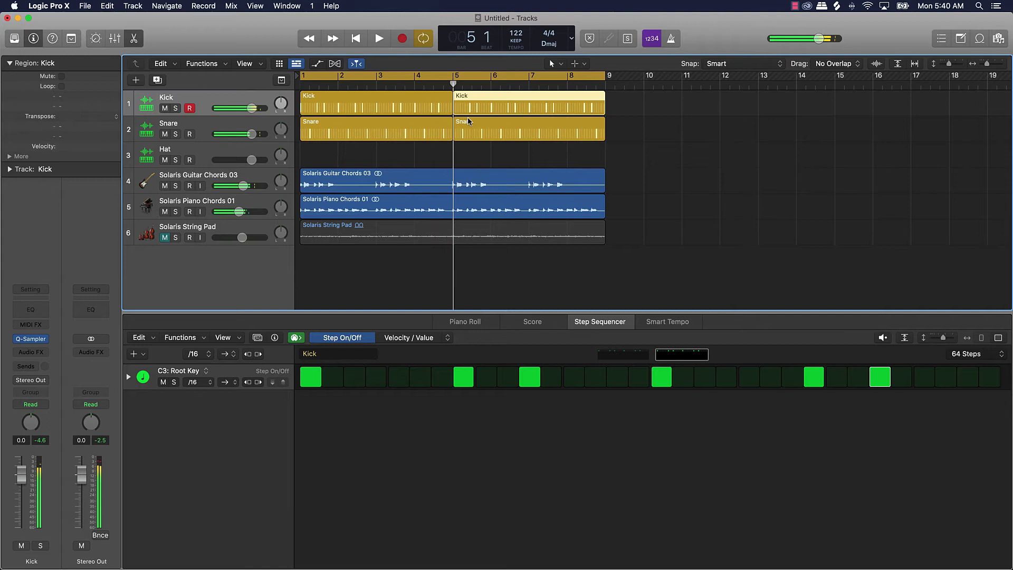
click(534, 165)
Step: Add a kick on step 63 of the first Kick region, turn cycling off and play from bar 4 to check it
click(437, 104)
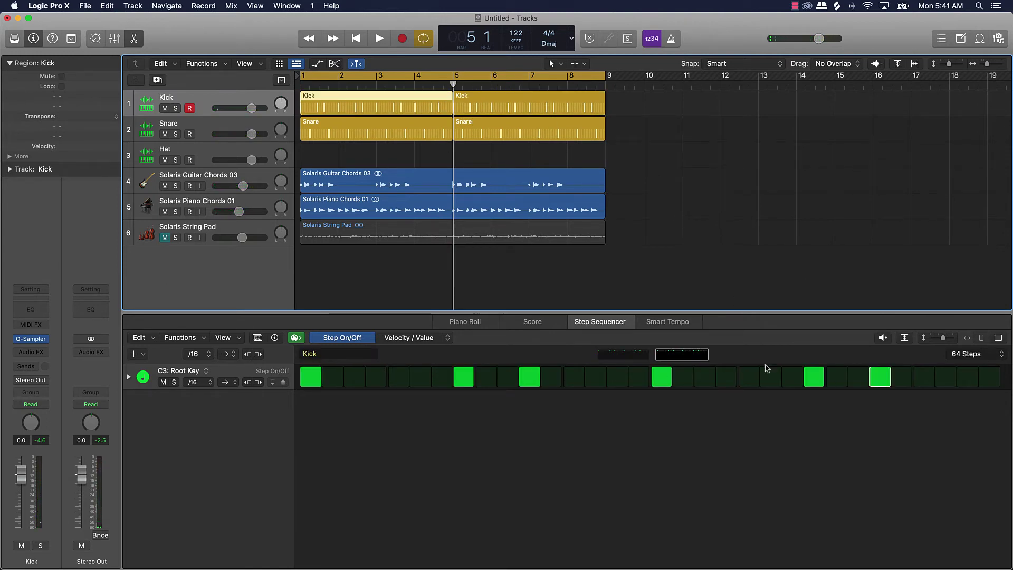
click(968, 377)
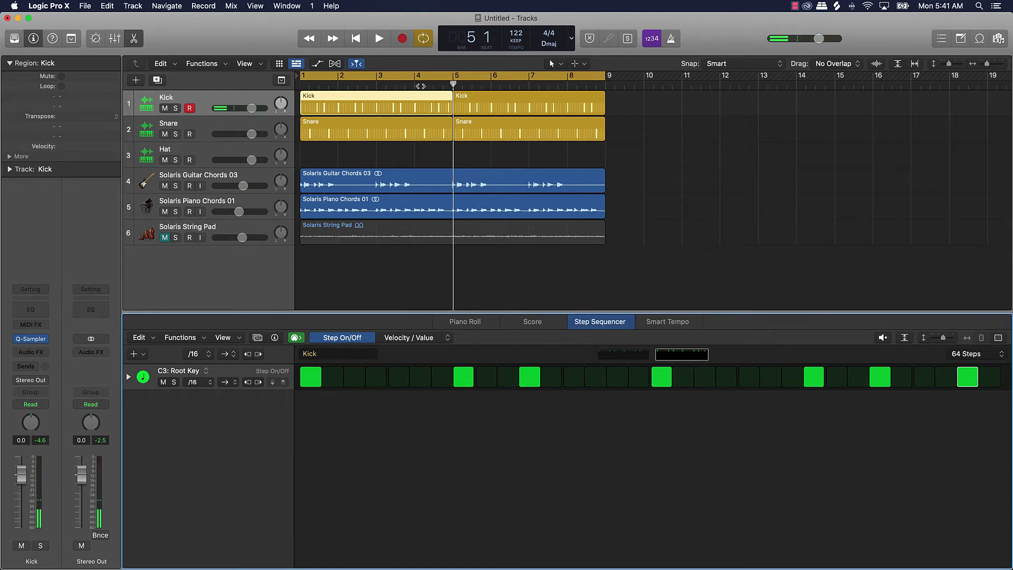
click(420, 77)
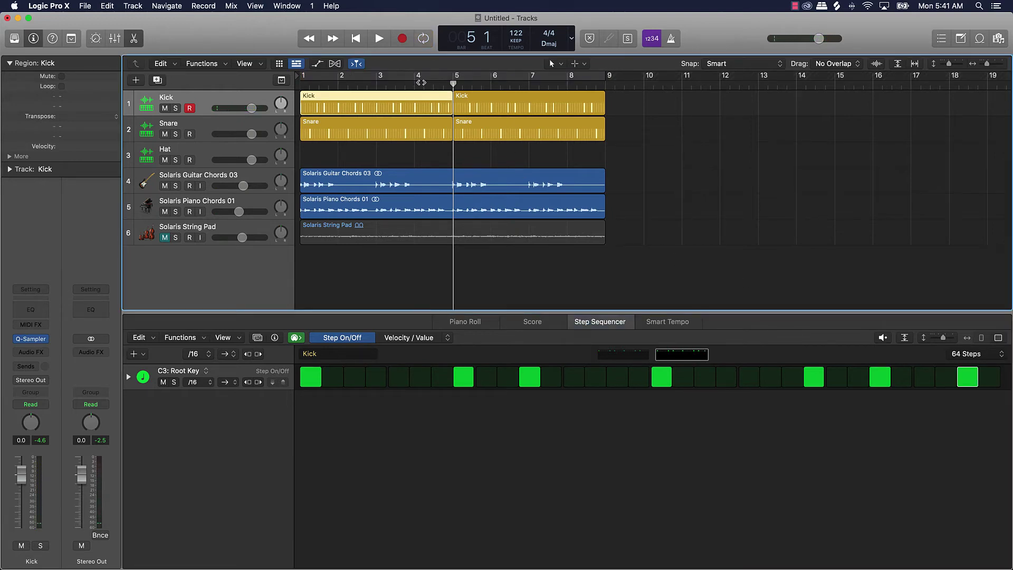
click(420, 82)
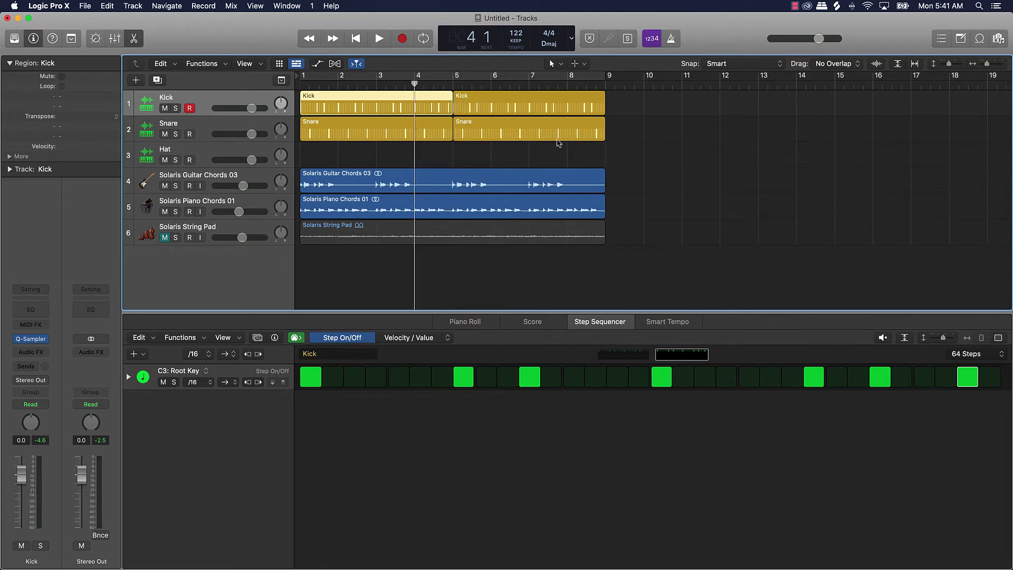
key(space)
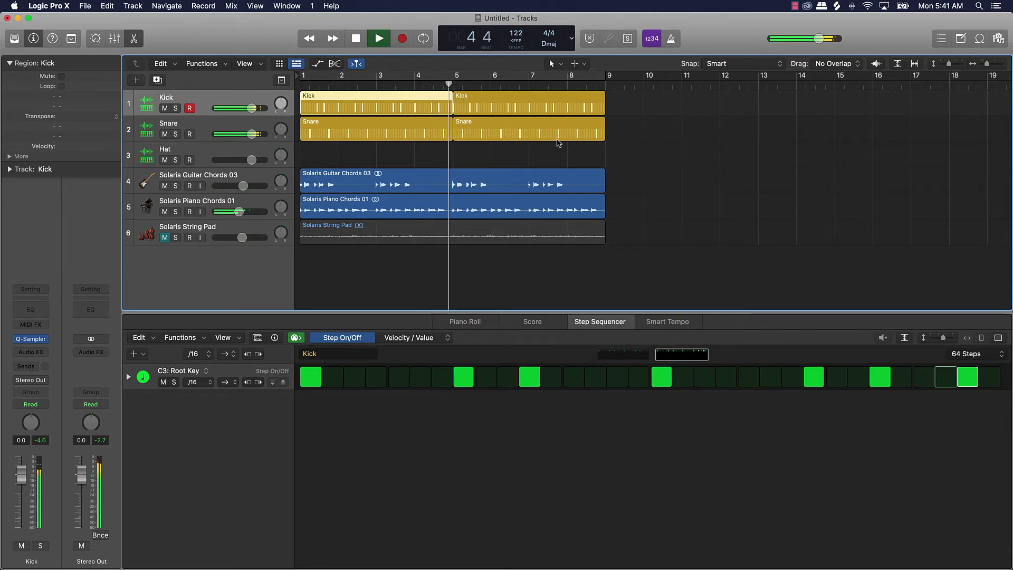
Step: Move the last kick hit of the first Kick region one step earlier to step 62 and play from bar 4 to check it
key(space)
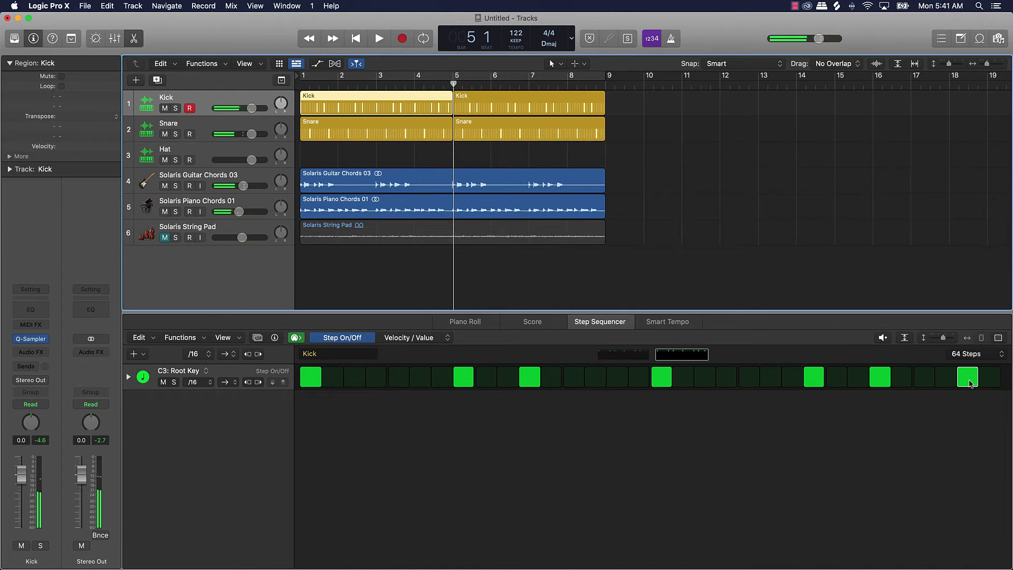
click(970, 383)
click(946, 377)
key(space)
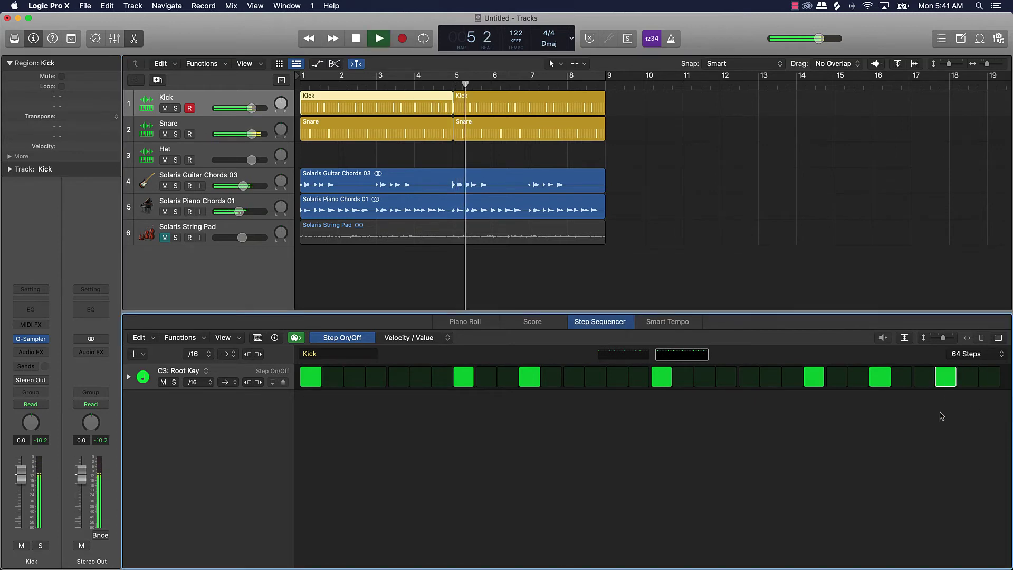
key(space)
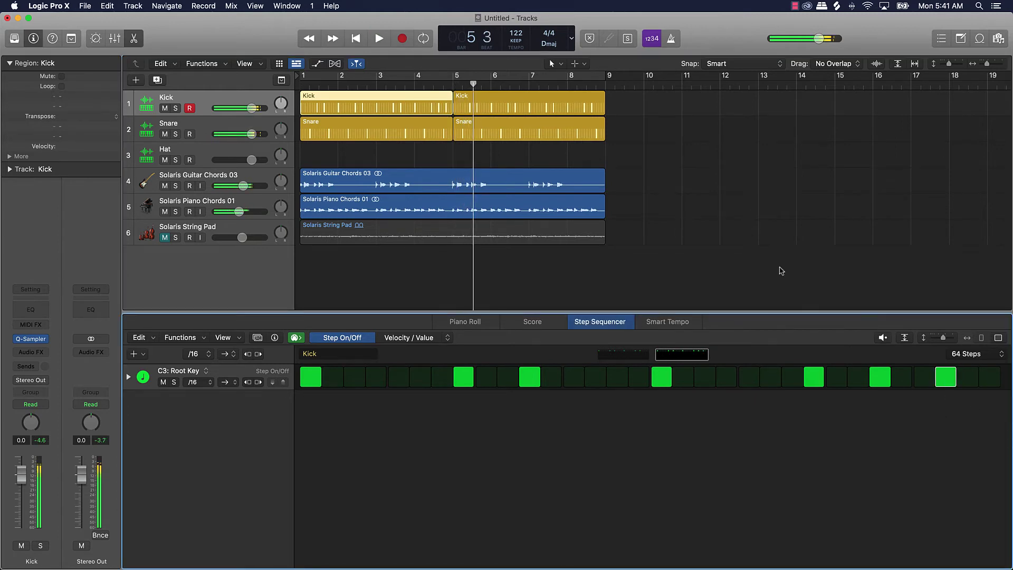
click(409, 81)
key(space)
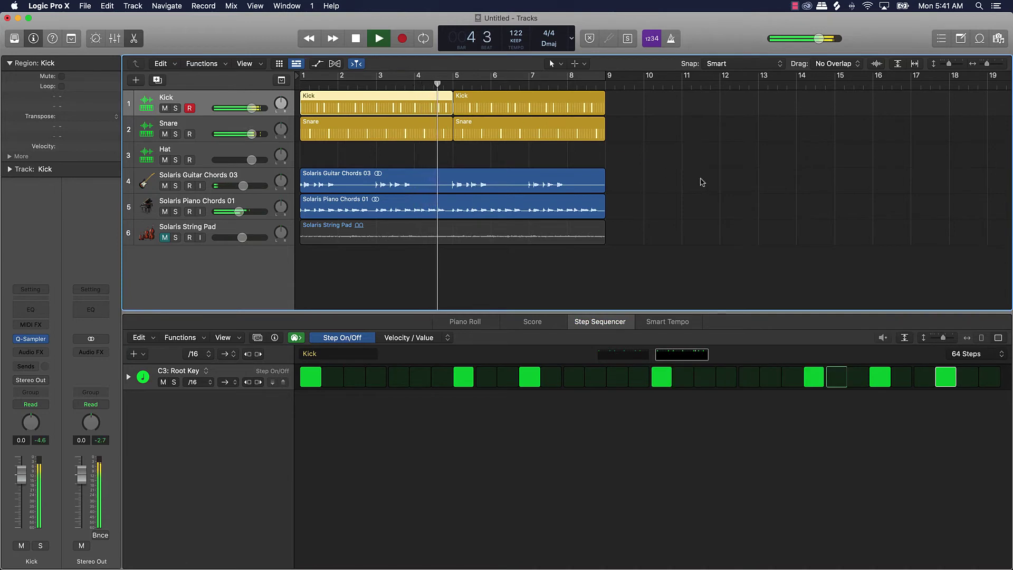
key(space)
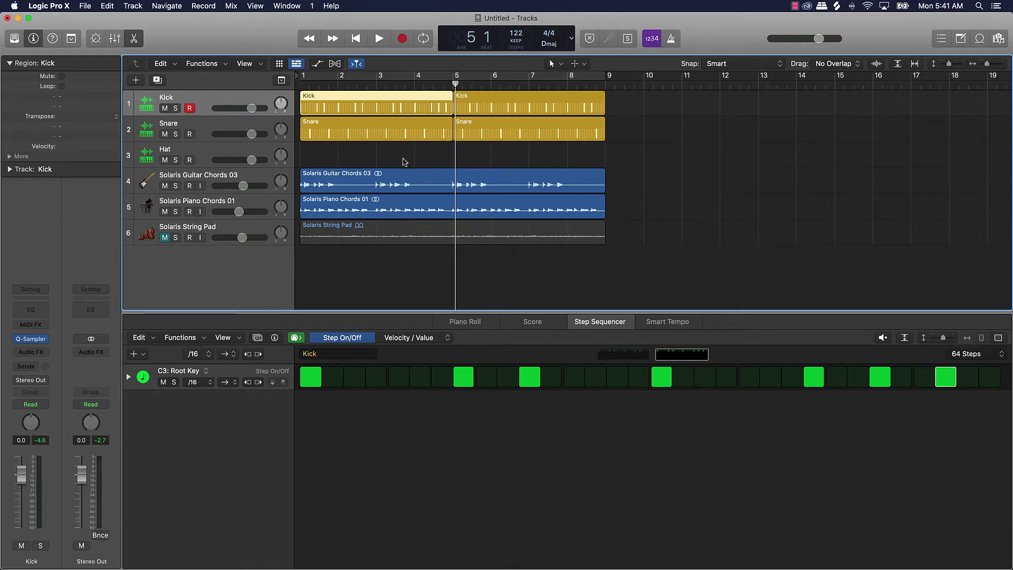
Step: Add a kick on step 62 of the second Kick region and play the beat with the eight-bar cycle on
click(551, 100)
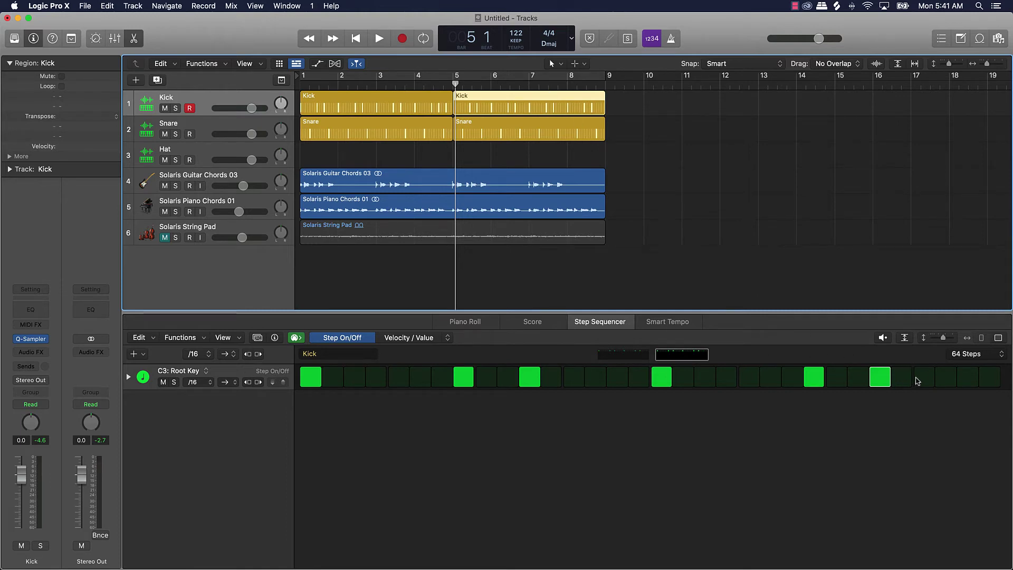
click(945, 377)
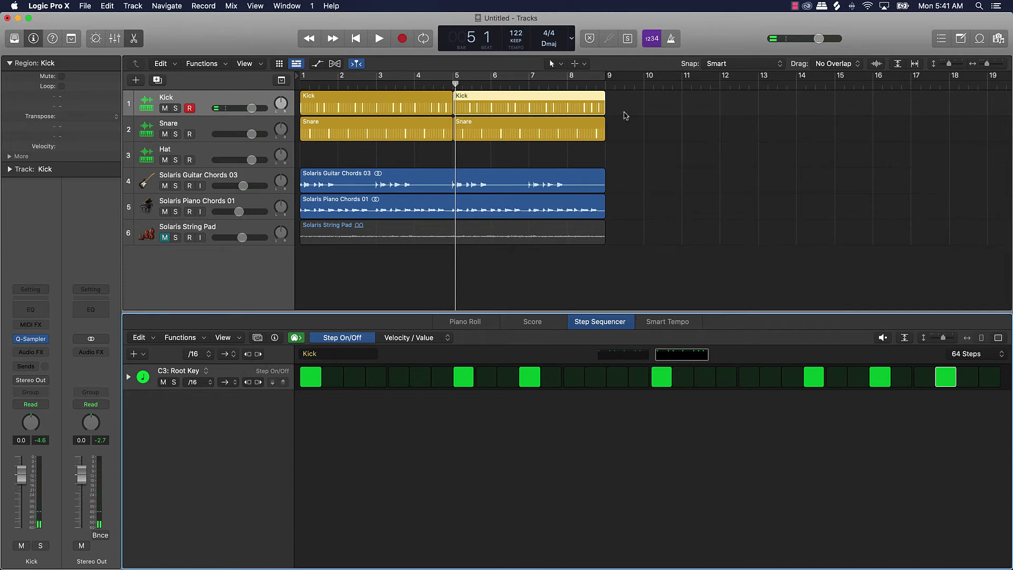
click(508, 76)
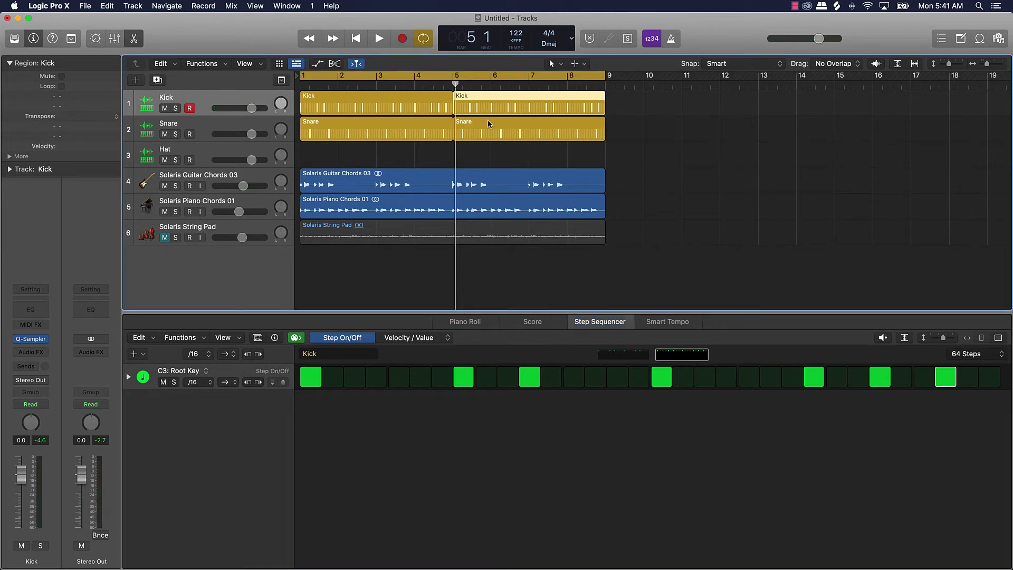
click(491, 153)
key(space)
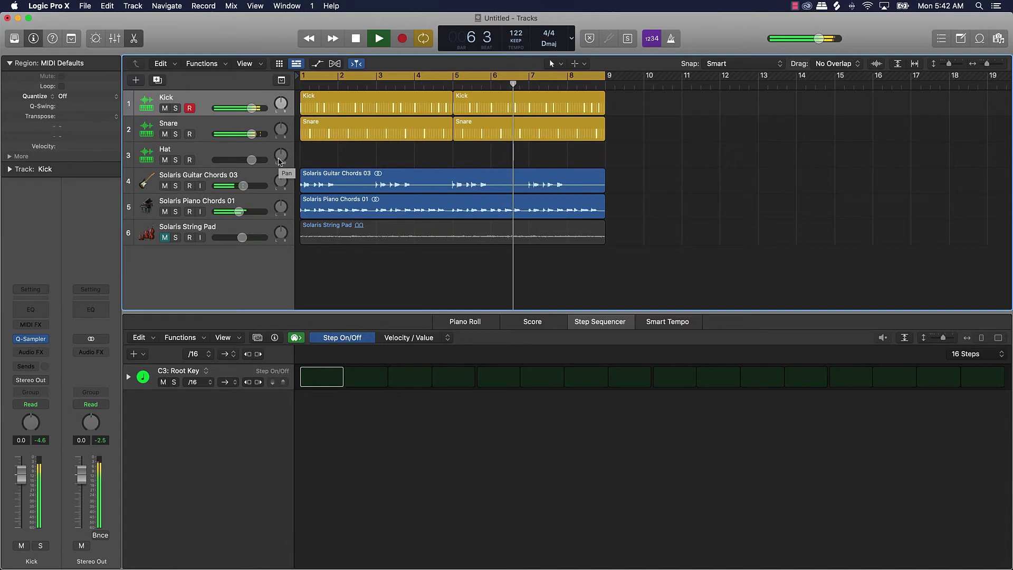
key(space)
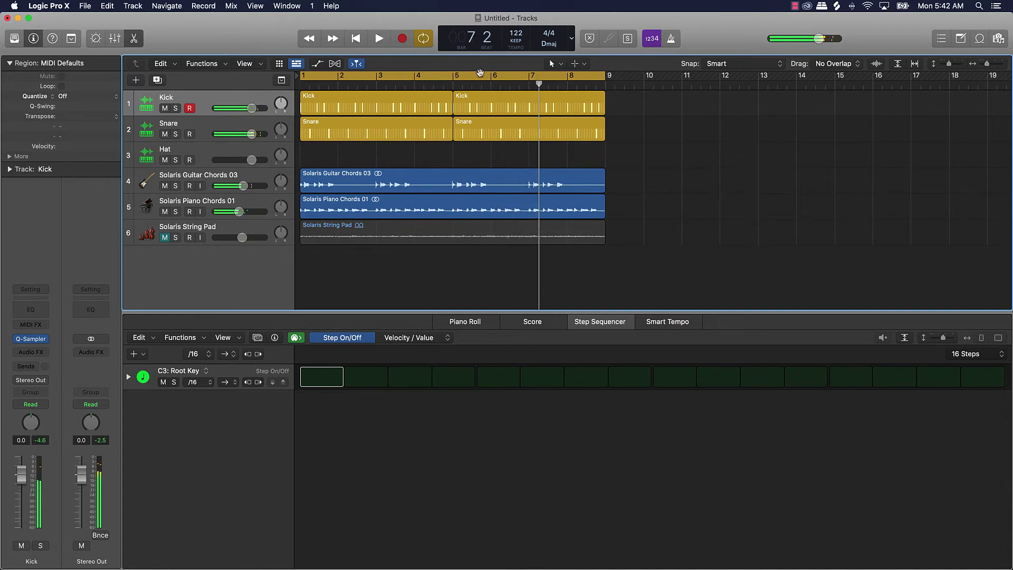
Step: Turn cycling off and play from bar 5 to listen to the second Kick region
click(459, 78)
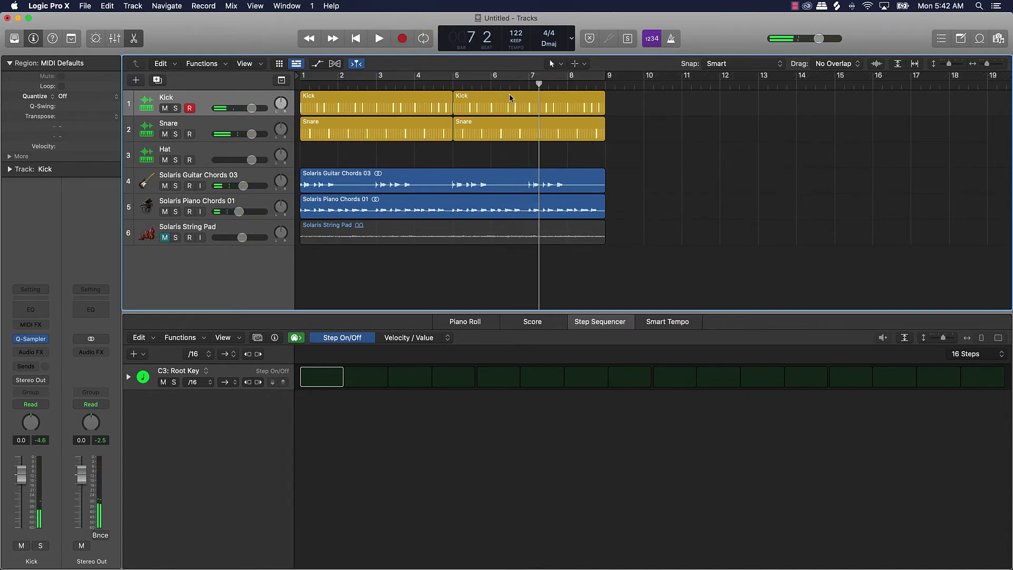
click(464, 86)
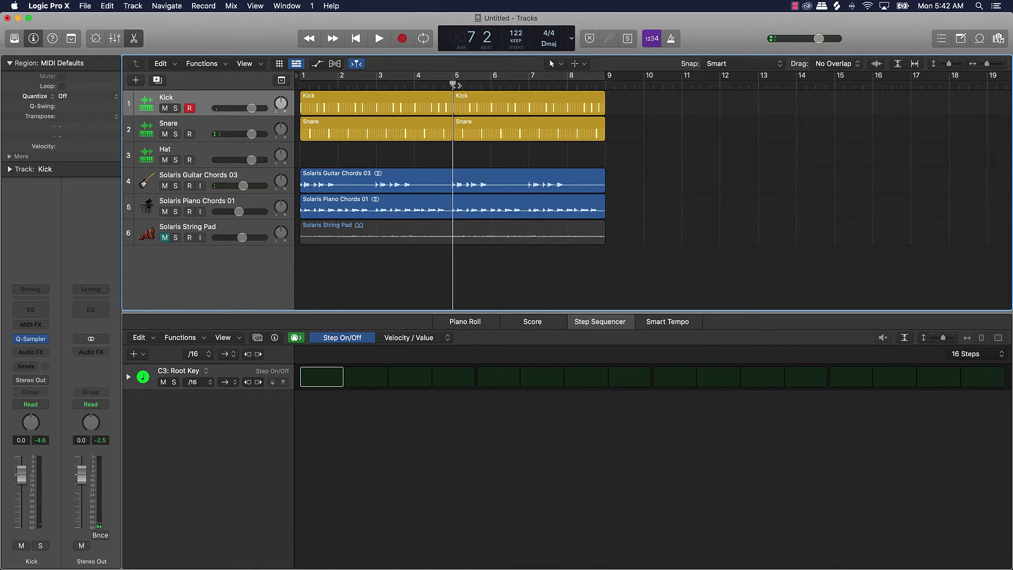
key(space)
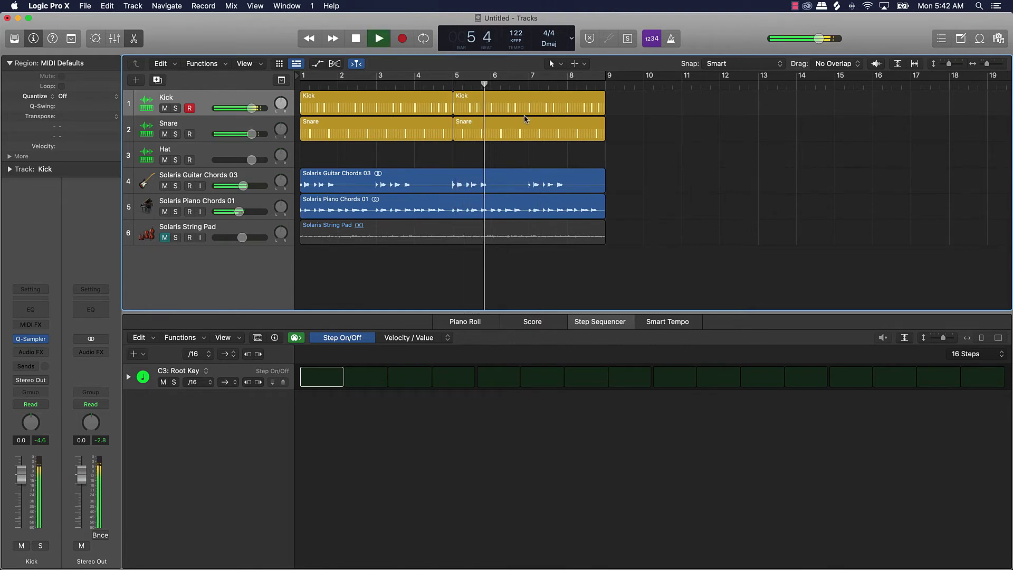
click(524, 102)
key(space)
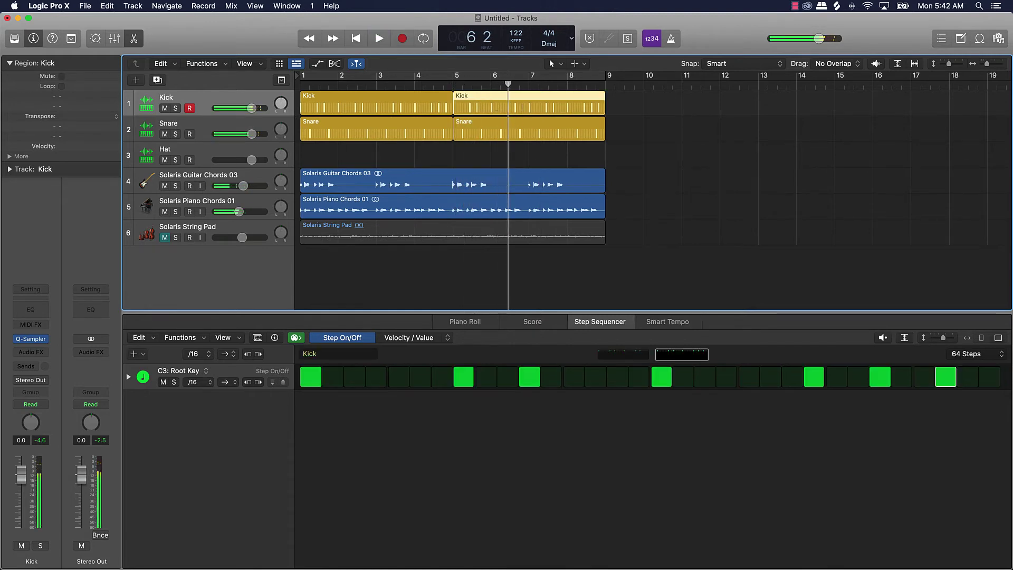
click(454, 85)
key(space)
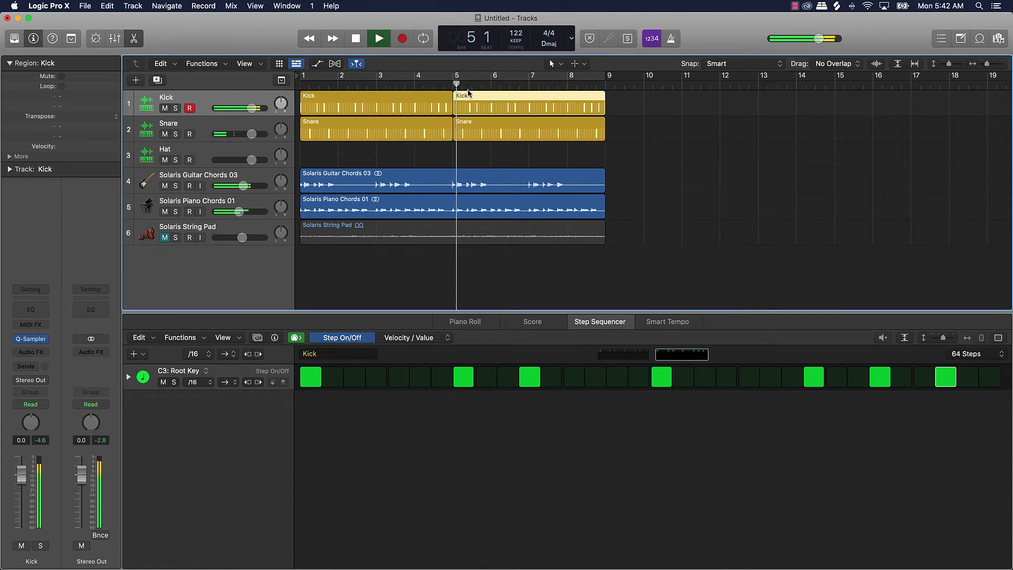
key(space)
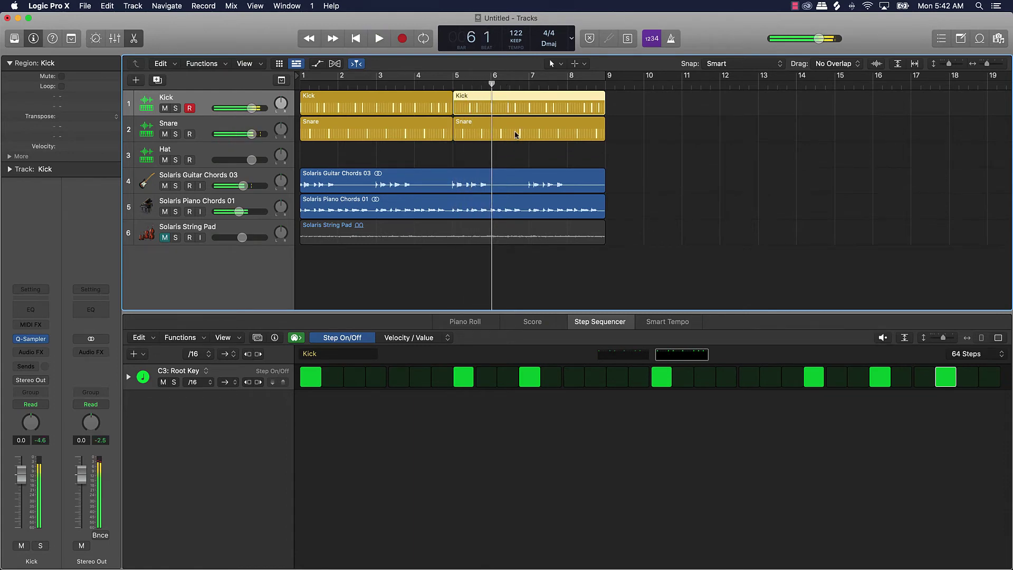
Step: Cycle bars 5 to 7 and add a kick on step 14 of the second Kick region
click(629, 358)
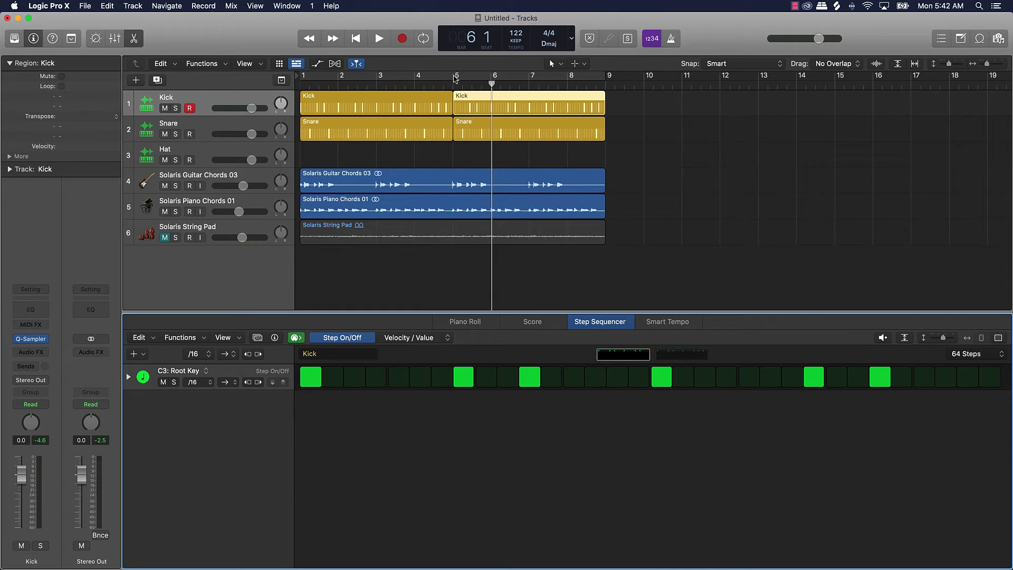
drag(455, 79, 495, 77)
key(space)
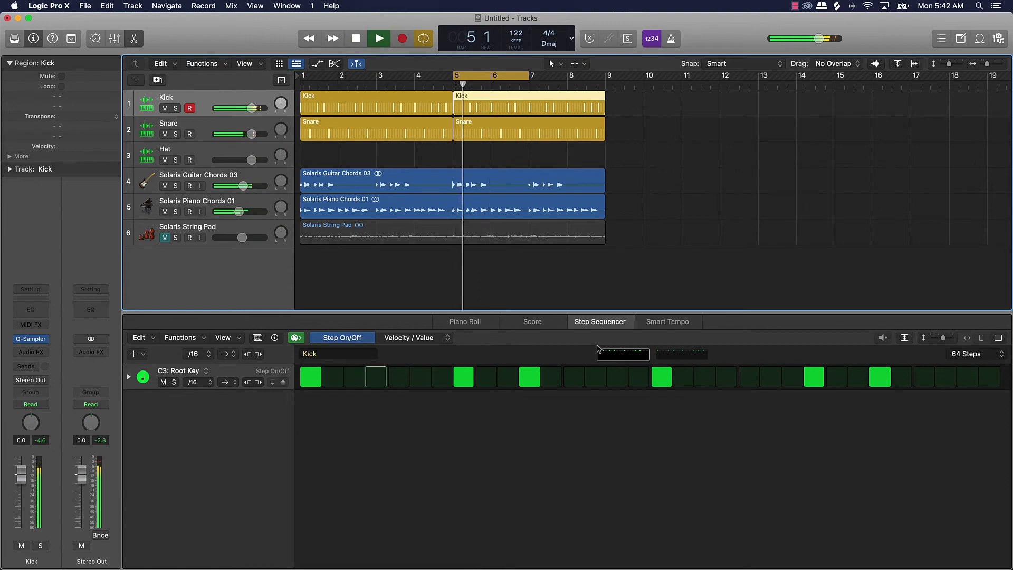
click(605, 379)
key(space)
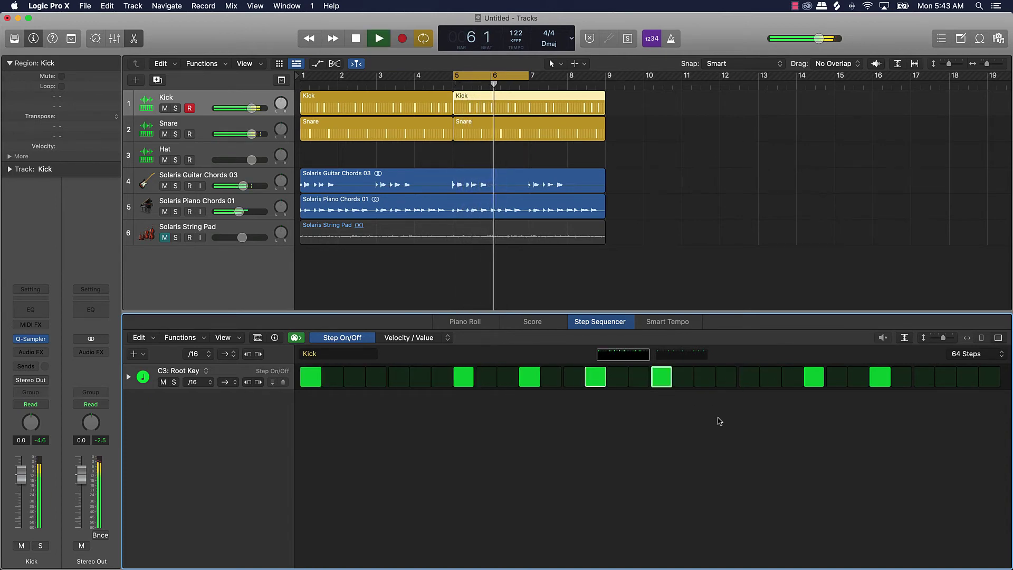
Step: Add a kick on step 20 of the second Kick region and play the two-bar cycle to check it
key(space)
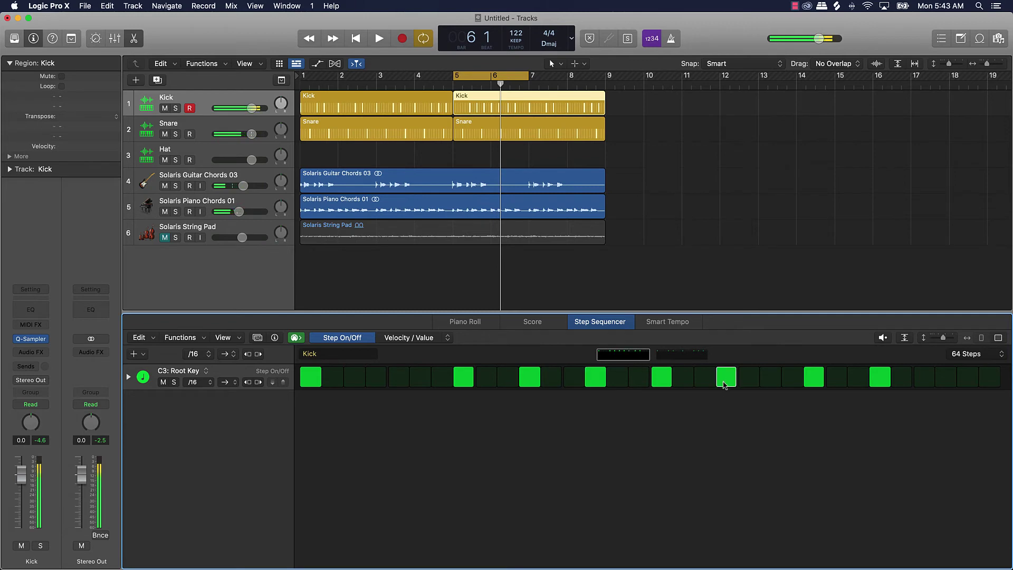
key(space)
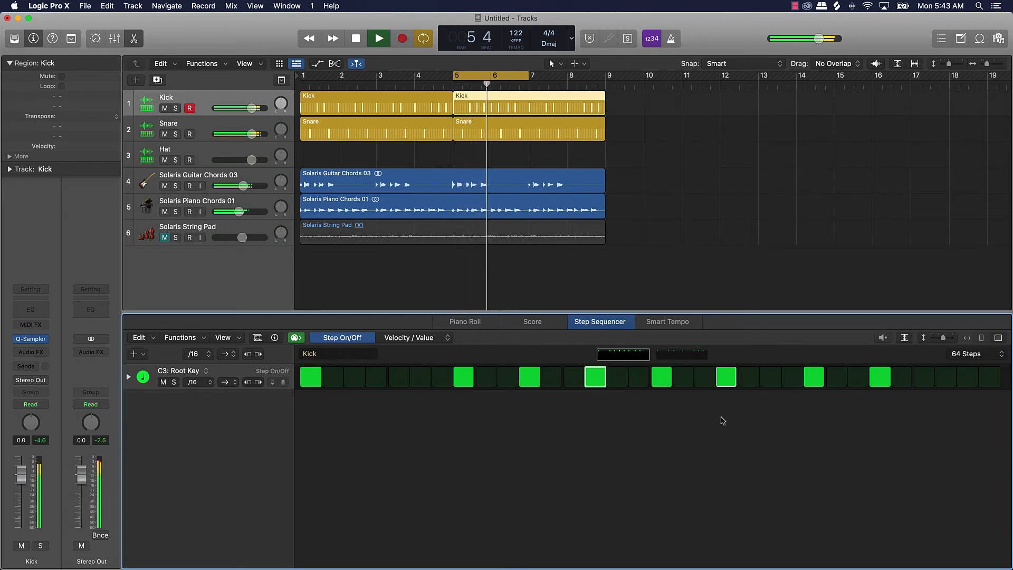
key(space)
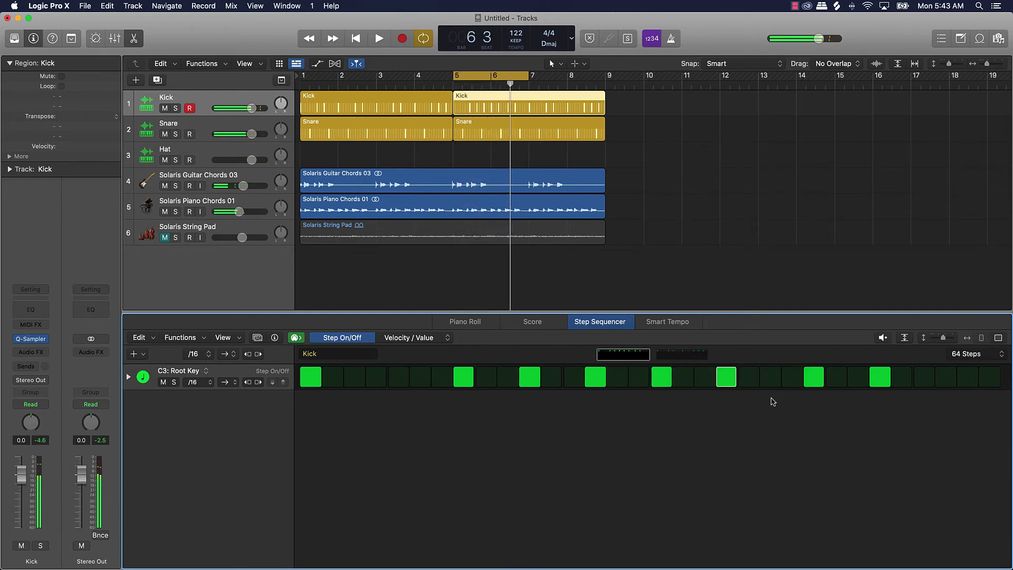
key(space)
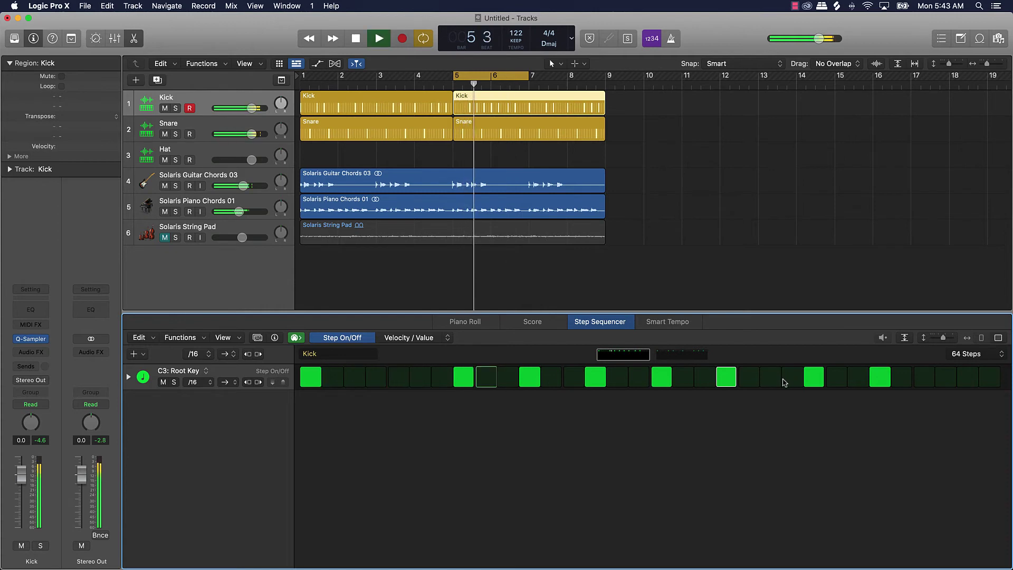
key(space)
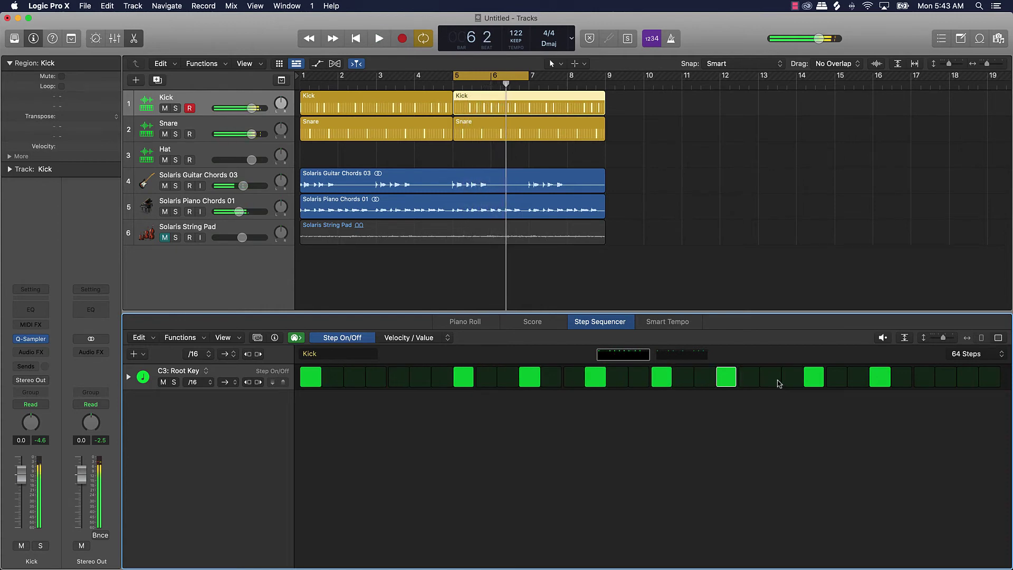
Step: Add kicks on steps 23 and 30 of the second Kick region and play bars 5 to 7
key(space)
click(772, 377)
click(792, 378)
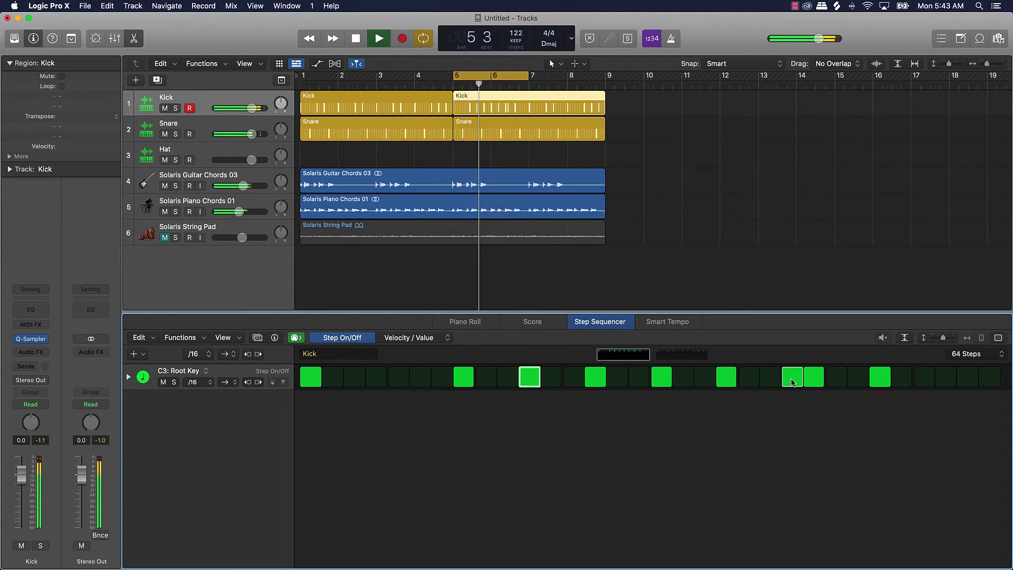
key(space)
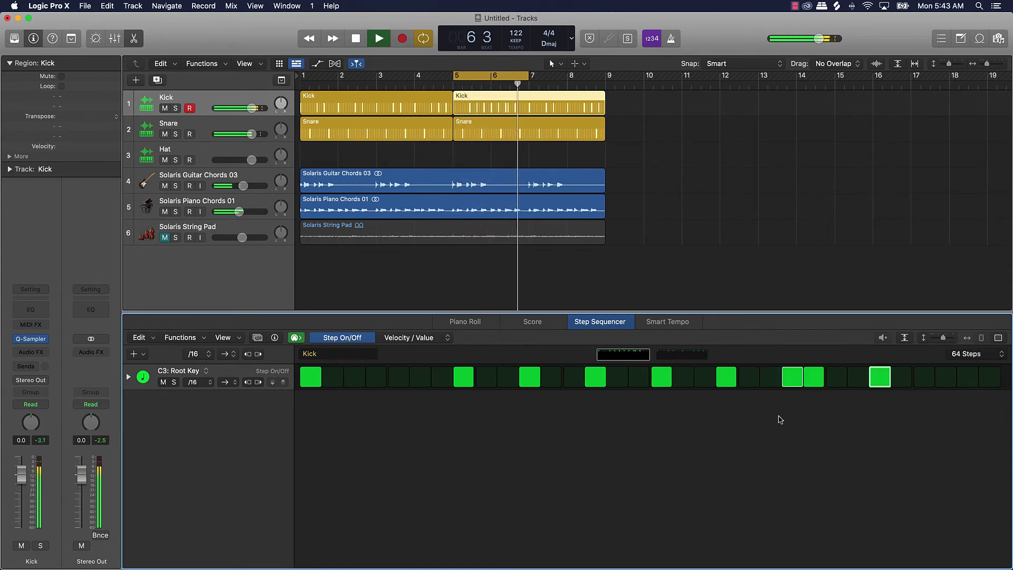
key(space)
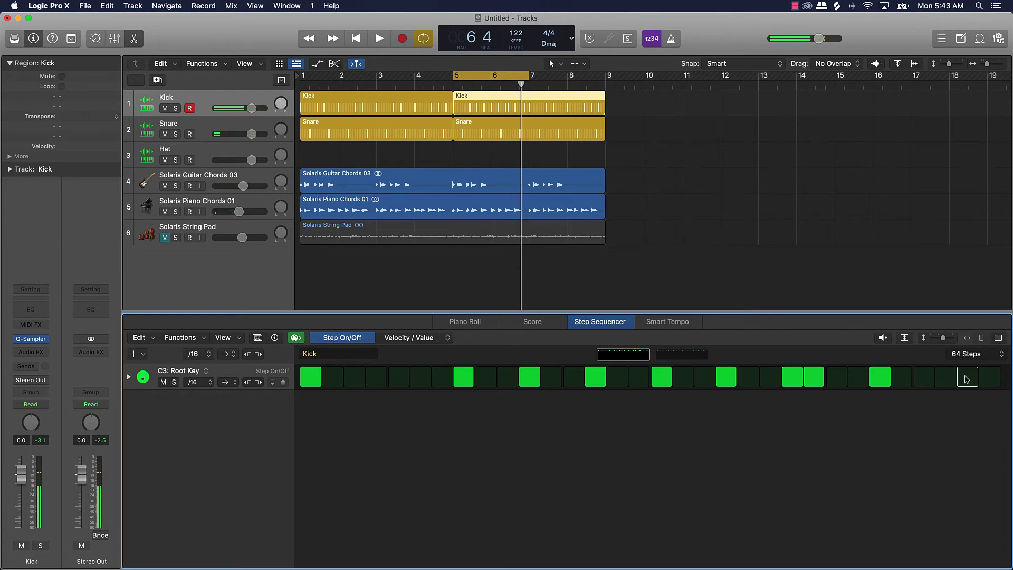
key(space)
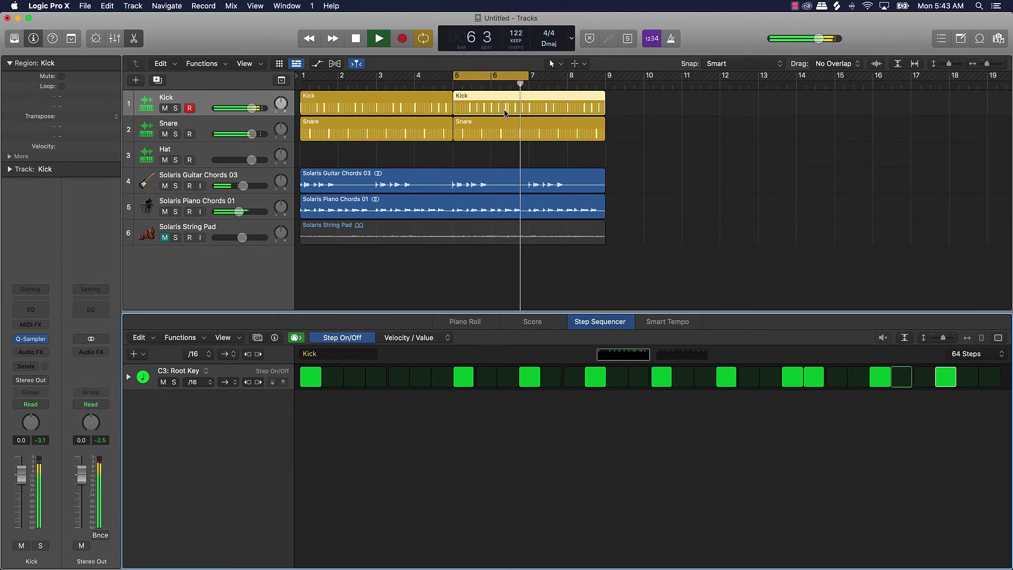
key(space)
Step: Move the cycle range to bars 7 to 9, play it and try a kick on step 36 in the pattern's second half
click(486, 77)
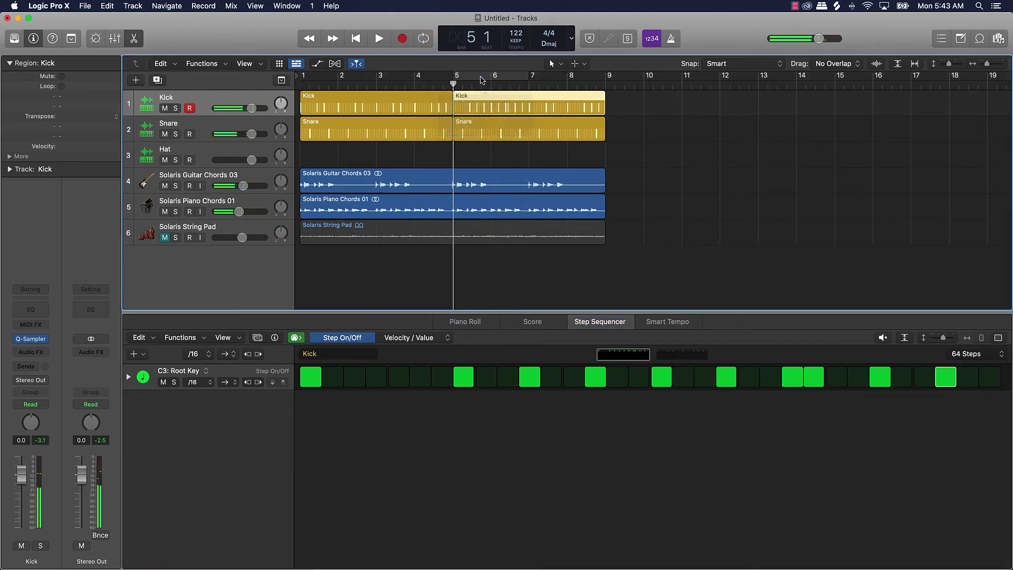
drag(478, 77, 556, 77)
key(space)
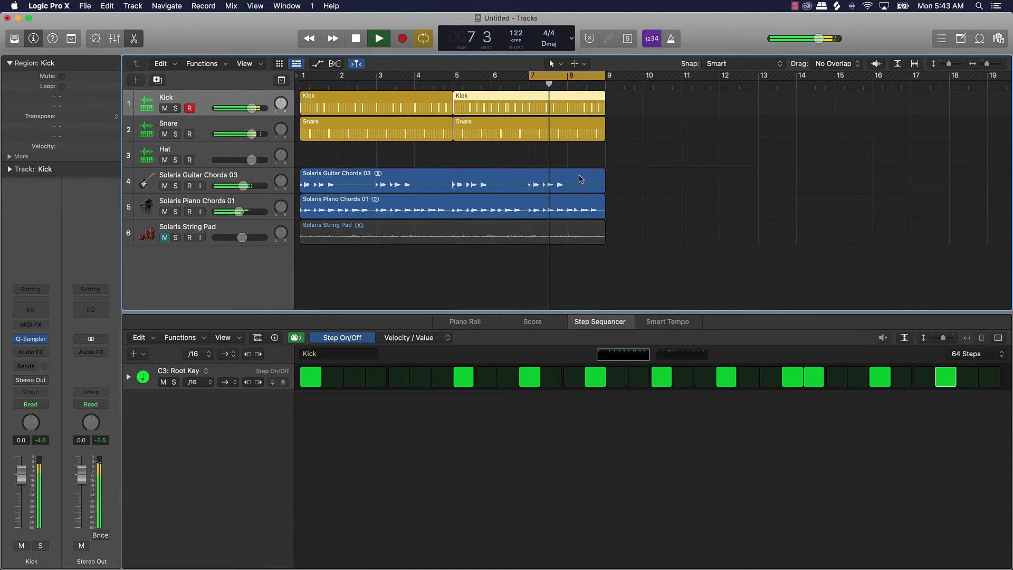
click(688, 356)
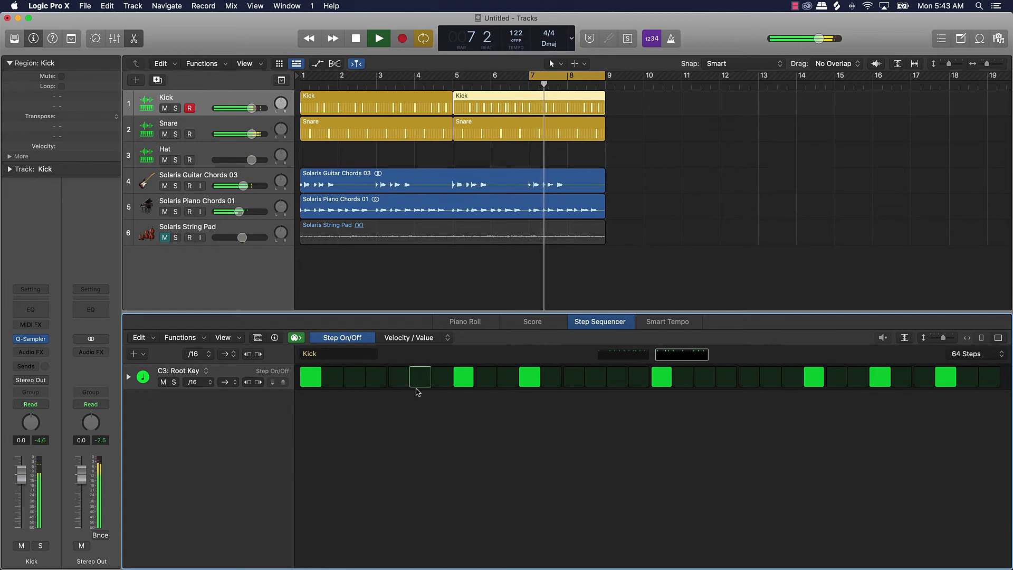
click(375, 376)
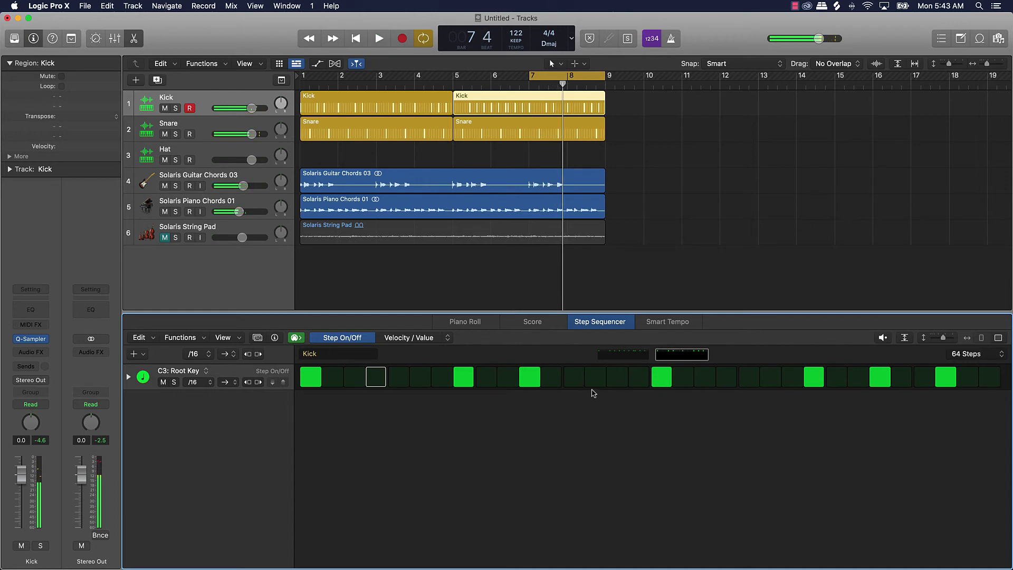
Step: Add kicks on steps 52 and 55 of the second Kick region while auditioning bars 7 to 9
key(space)
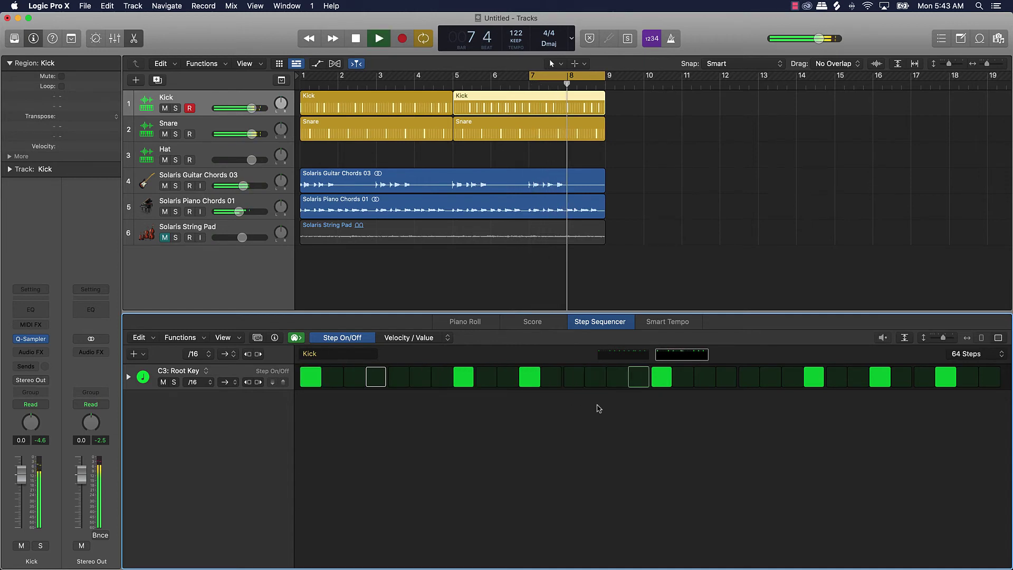
key(space)
click(722, 381)
key(space)
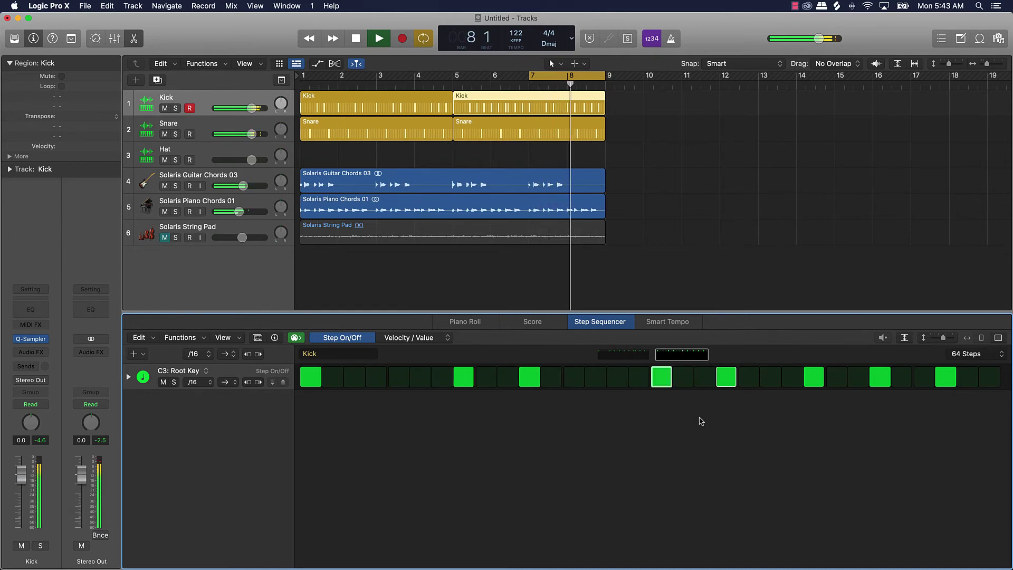
key(space)
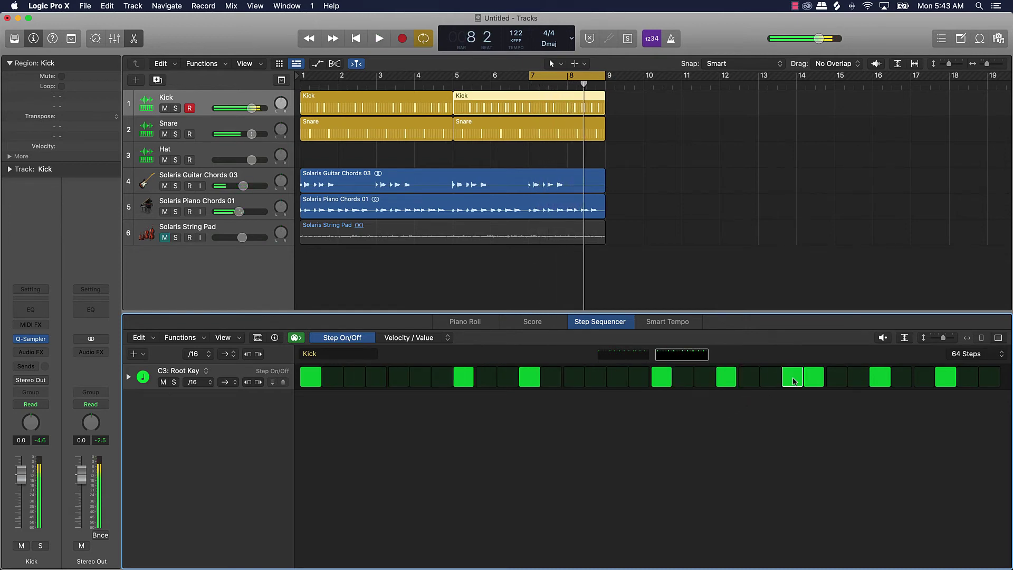
Step: Play bars 7 to 9, extend the cycle range to bars 1 to 9 and play the full arrangement
key(space)
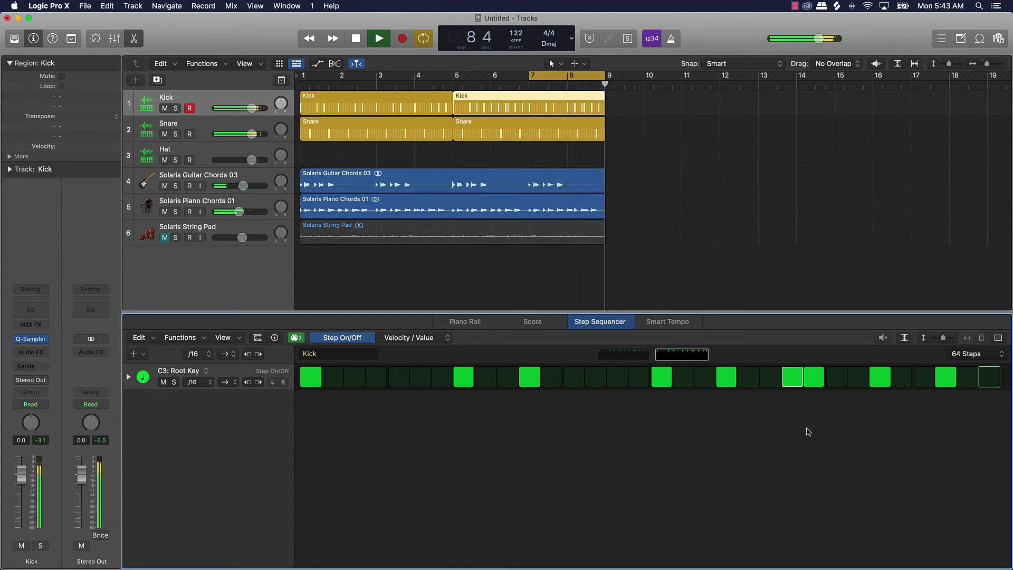
key(space)
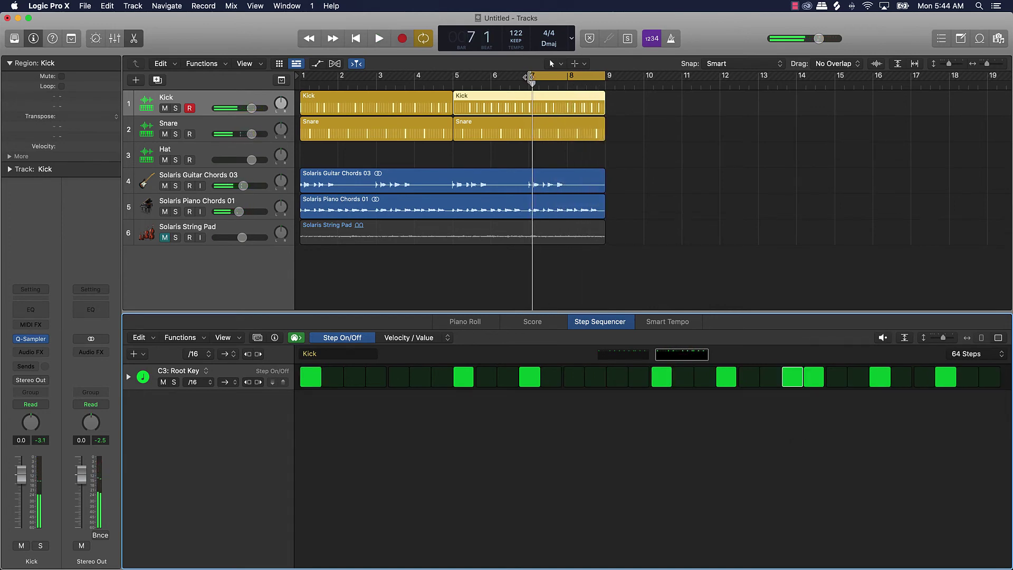
drag(529, 77, 304, 84)
click(666, 101)
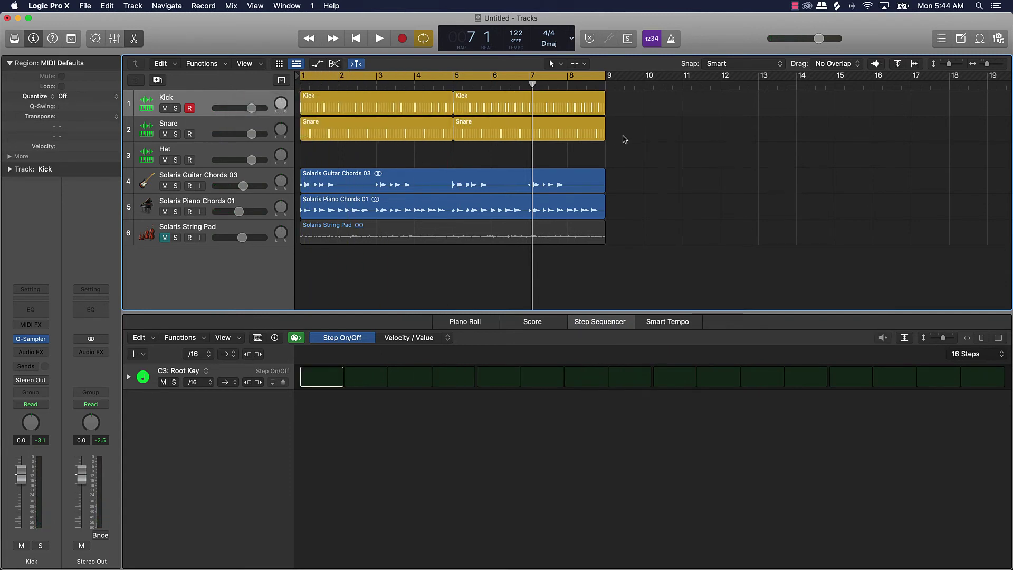
key(space)
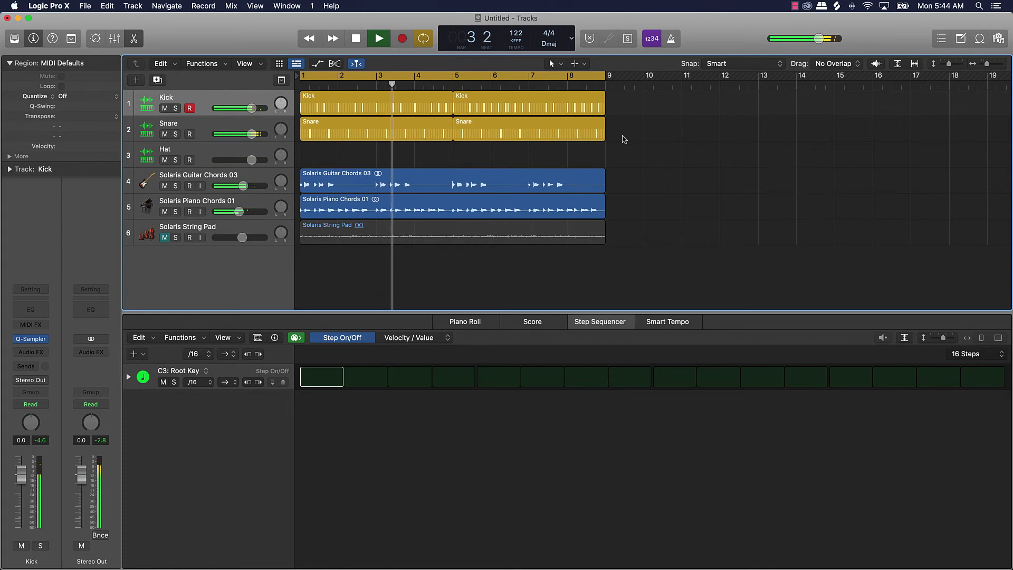
key(space)
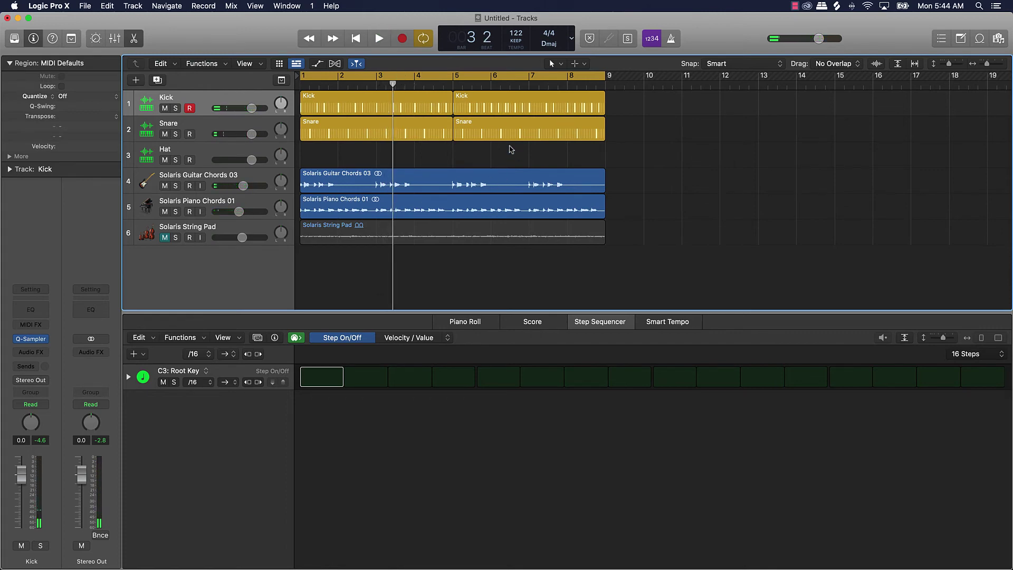
Step: Shorten the cycle range to bars 1 to 5 and add a kick on step 20 of the first Kick region
drag(604, 77, 453, 94)
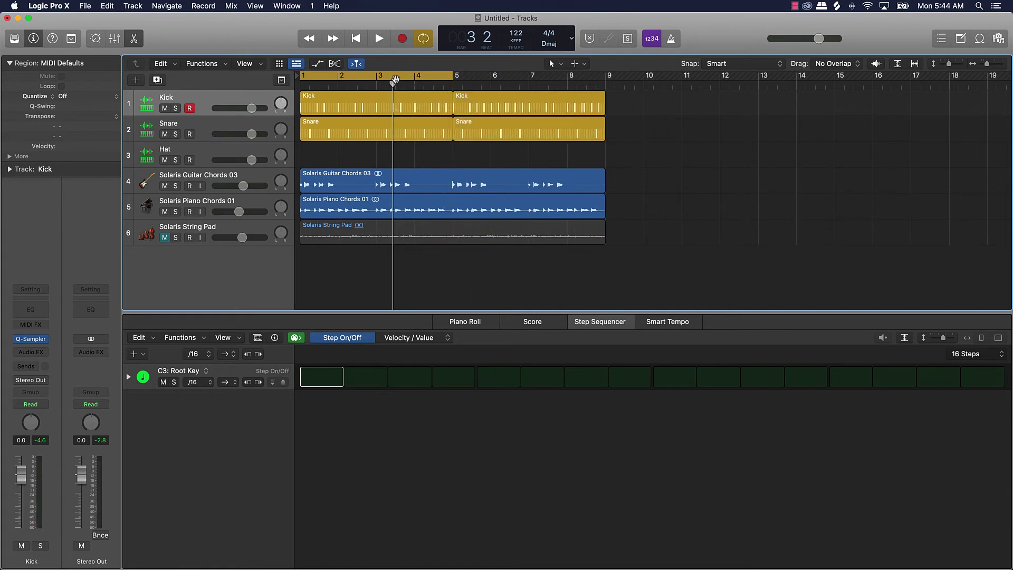
key(space)
click(394, 103)
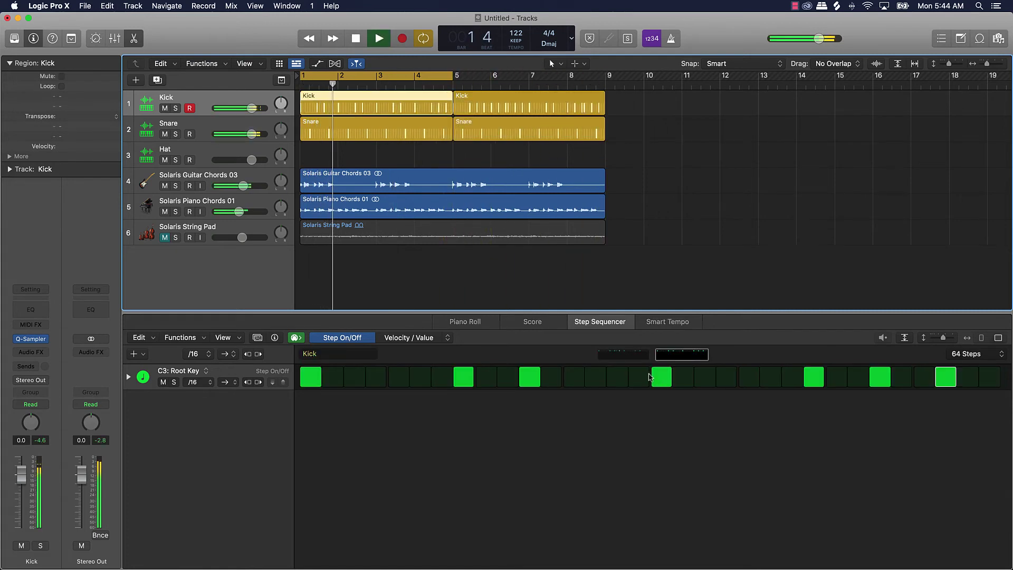
key(space)
click(630, 355)
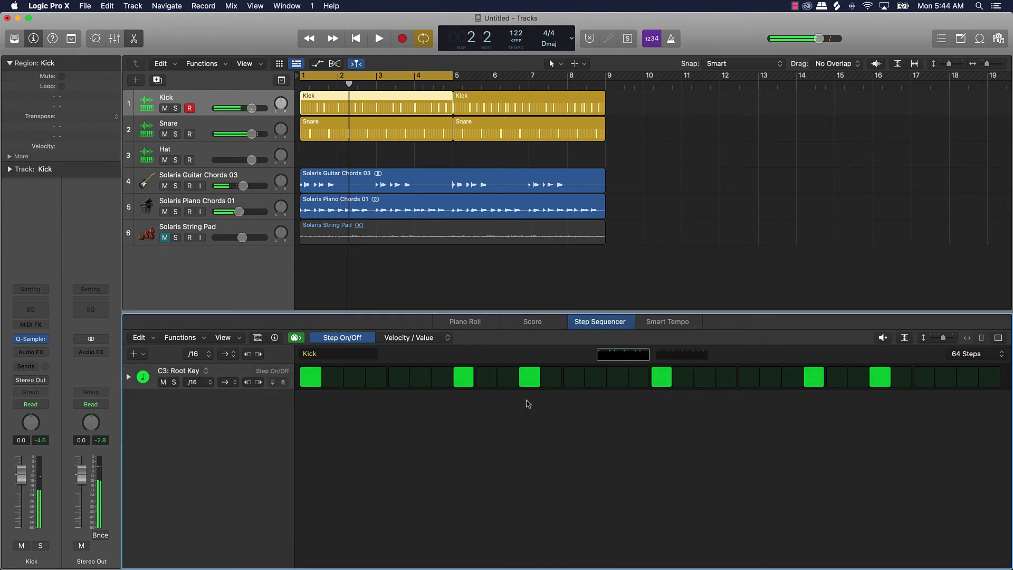
key(space)
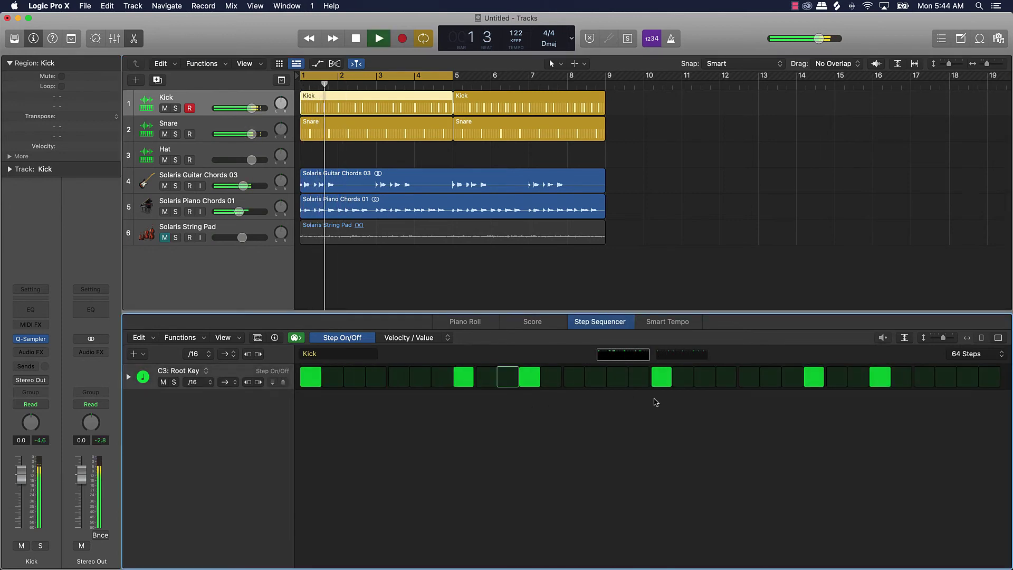
click(727, 382)
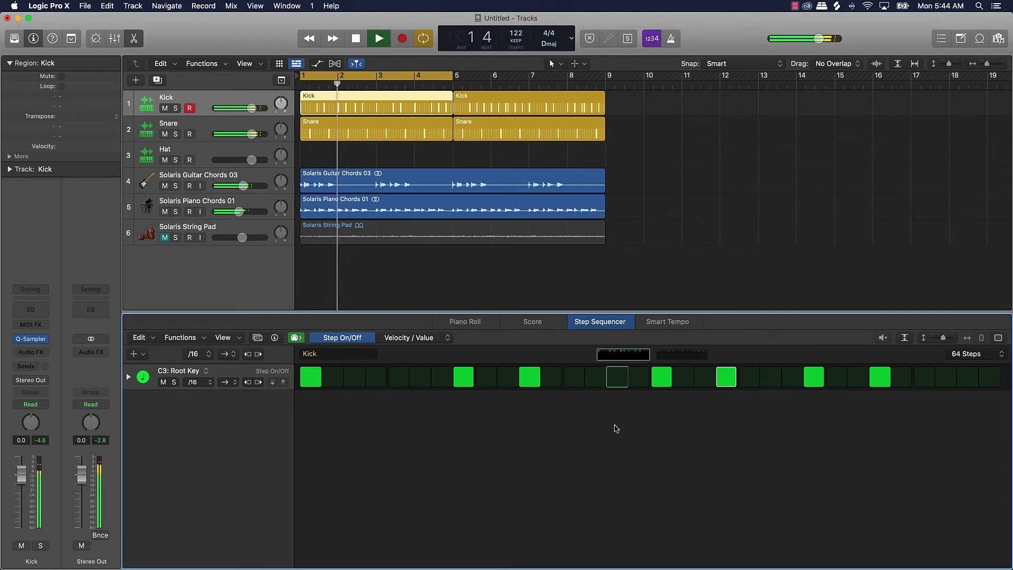
key(space)
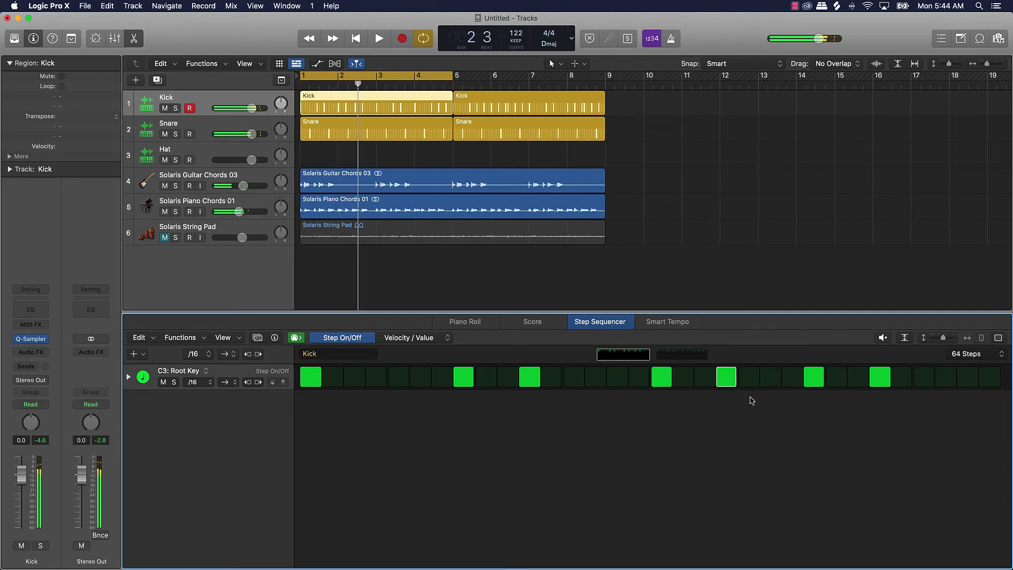
Step: Add kicks on steps 23 and 30 of the first Kick region while auditioning bars 1 to 5
click(792, 376)
key(space)
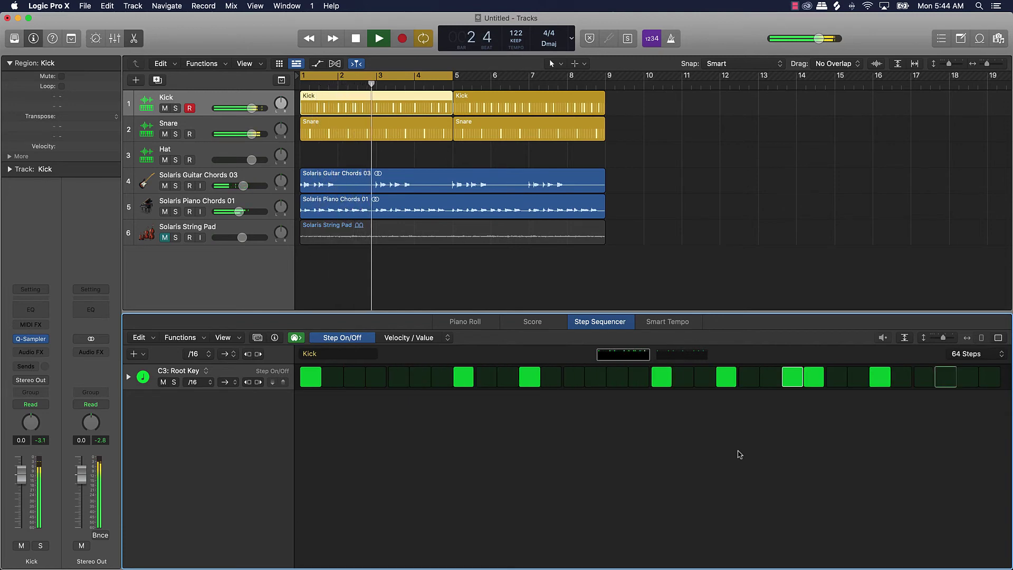
key(space)
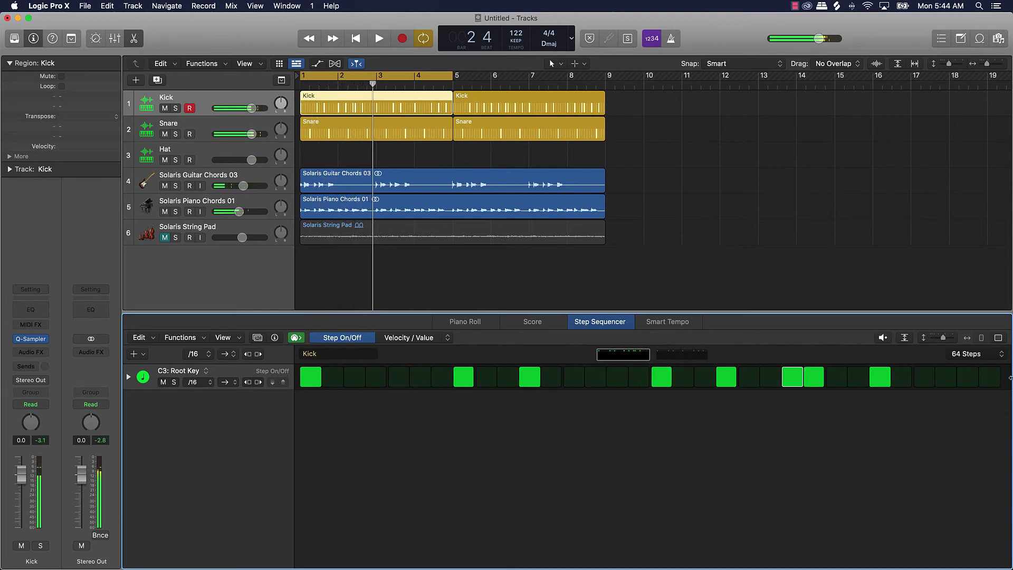
click(945, 378)
key(space)
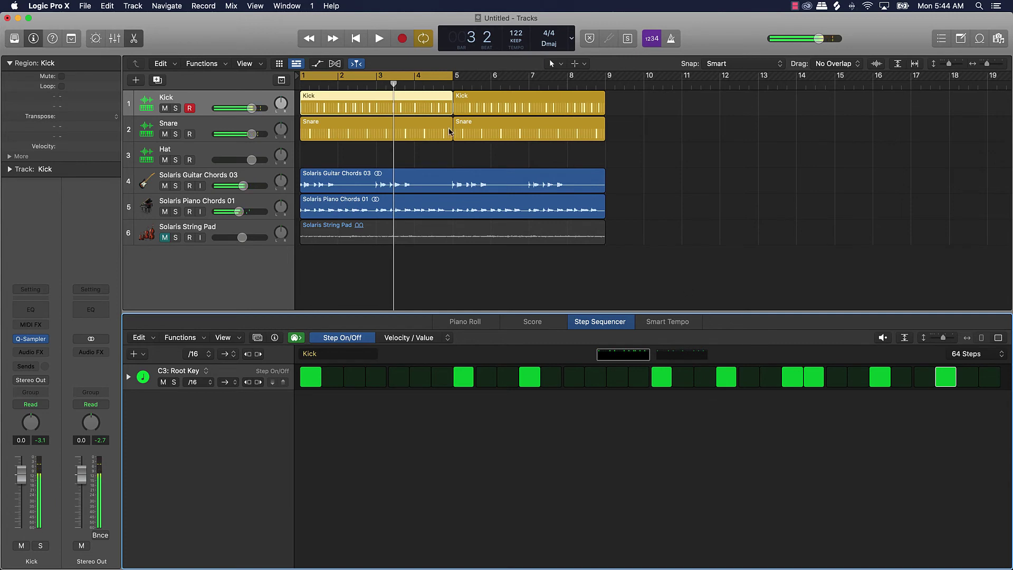
Step: Set the cycle range to bars 3 to 5 and add a kick on step 36 of the first Kick region
click(667, 358)
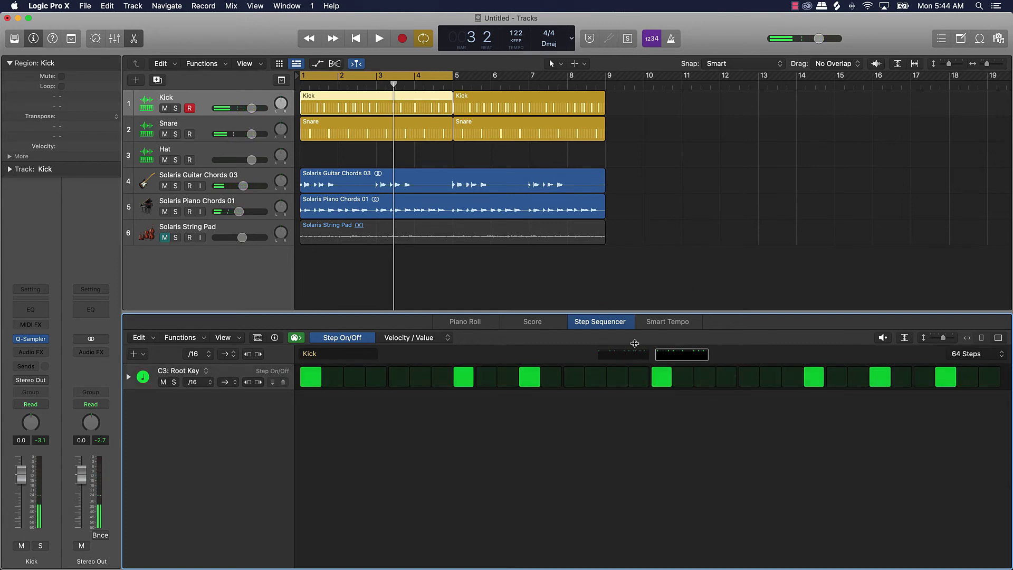
drag(377, 78, 453, 77)
key(space)
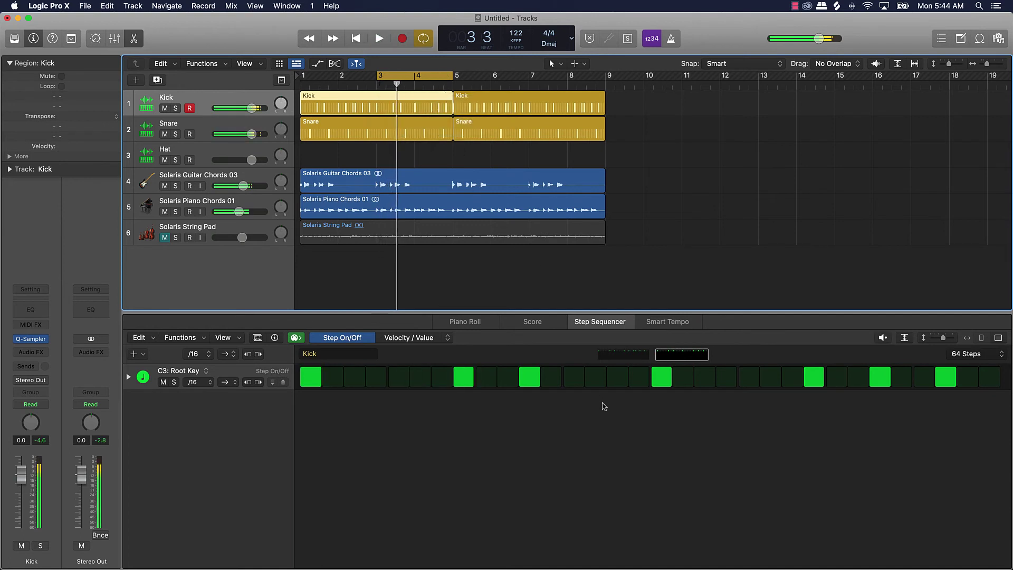
key(space)
key(space)
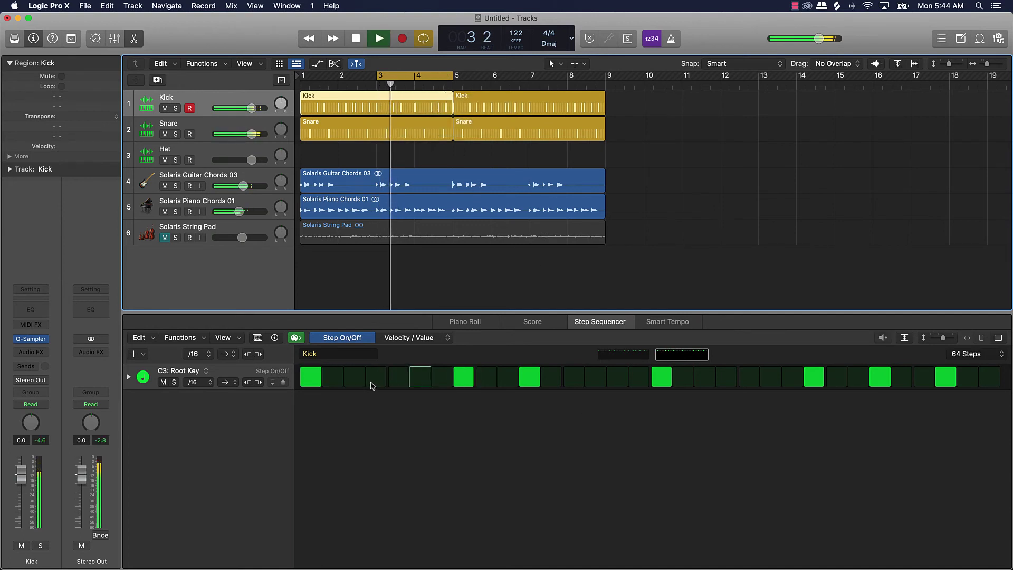
click(375, 378)
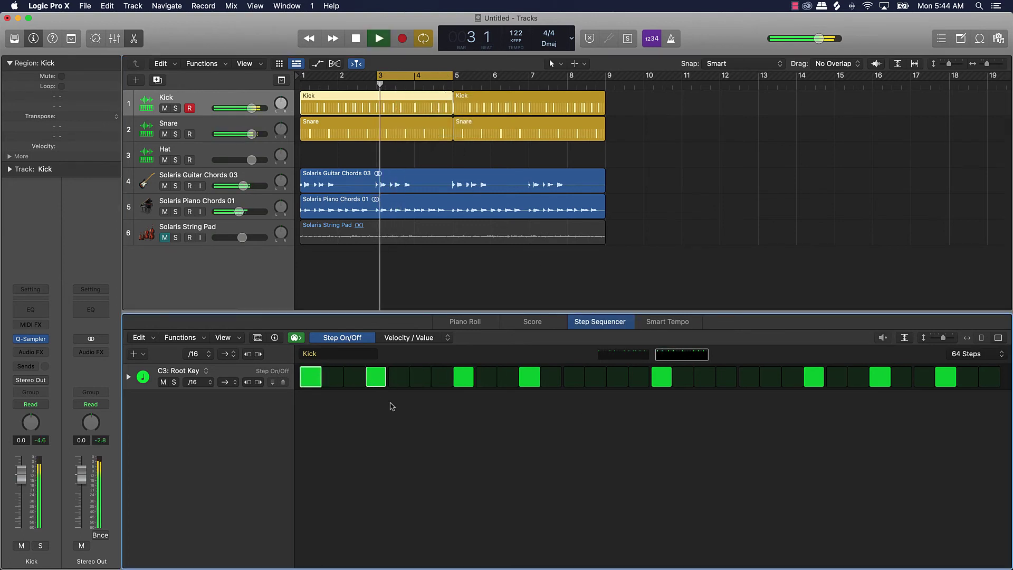
key(space)
key(space)
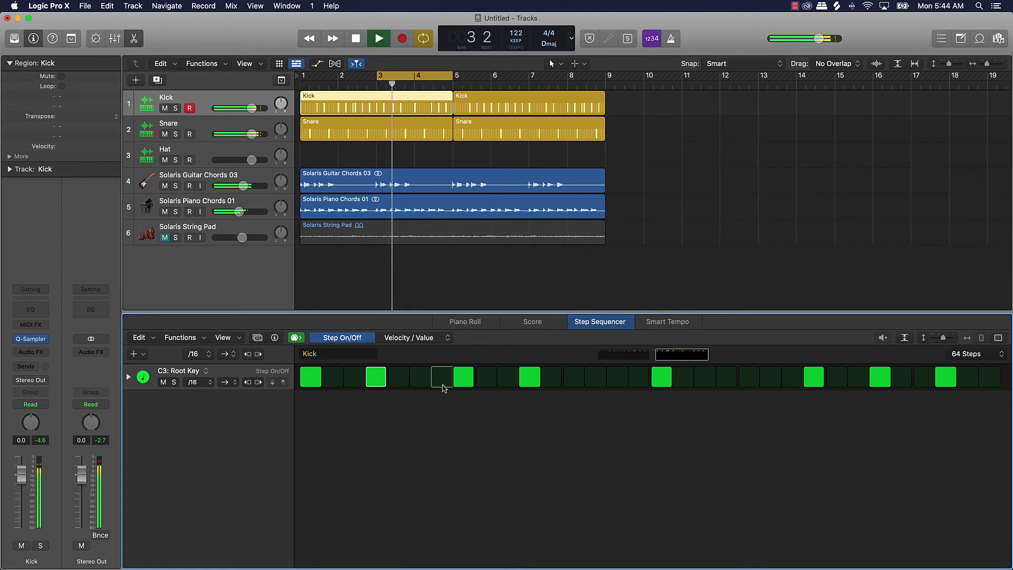
Step: Add kicks on steps 39 and 46 of the first Kick region while auditioning bars 3 to 5
key(space)
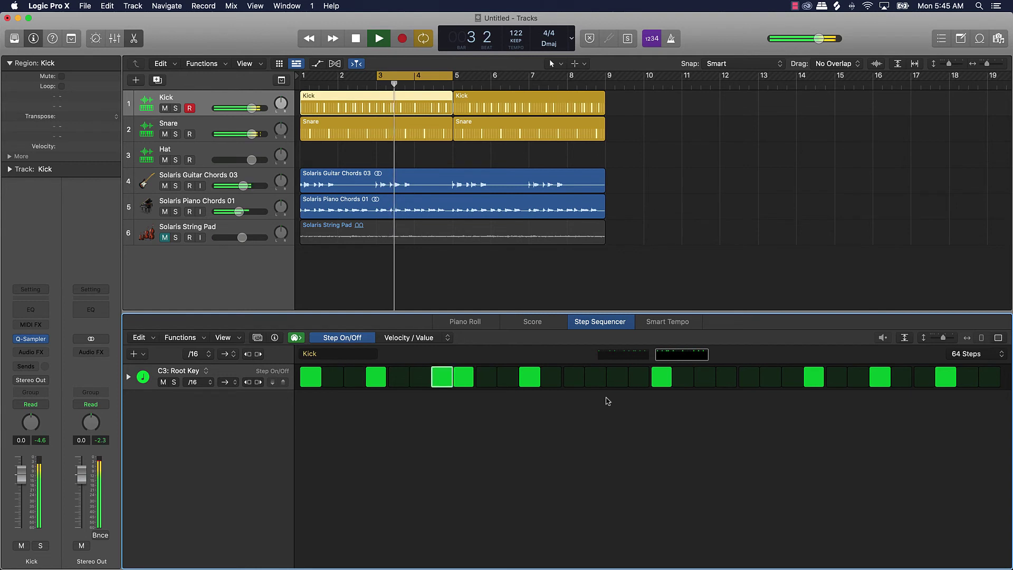
key(space)
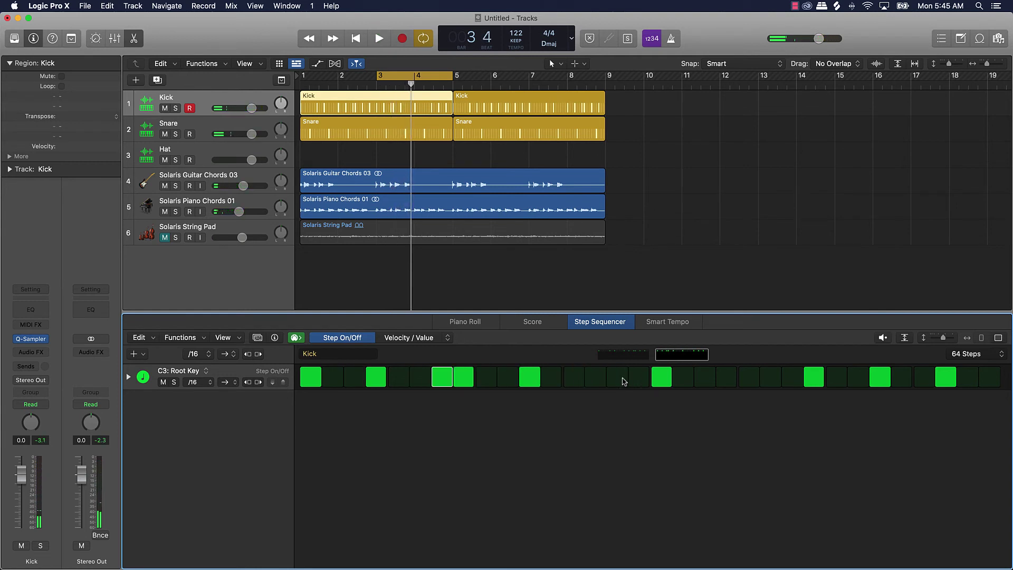
click(596, 377)
key(space)
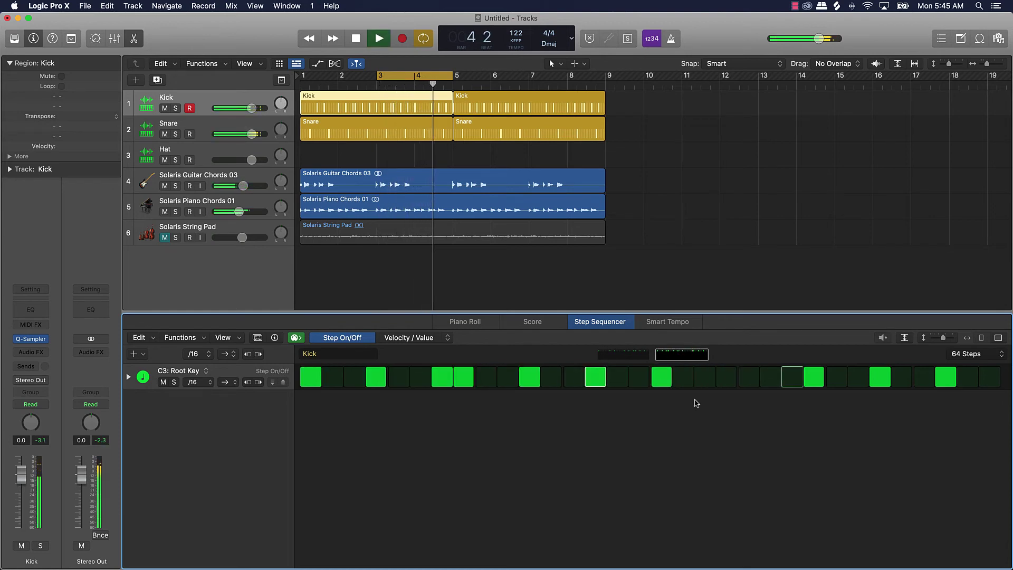
Step: Add kicks on steps 52 and 55 of the first Kick region while auditioning bars 3 to 5
key(space)
key(space)
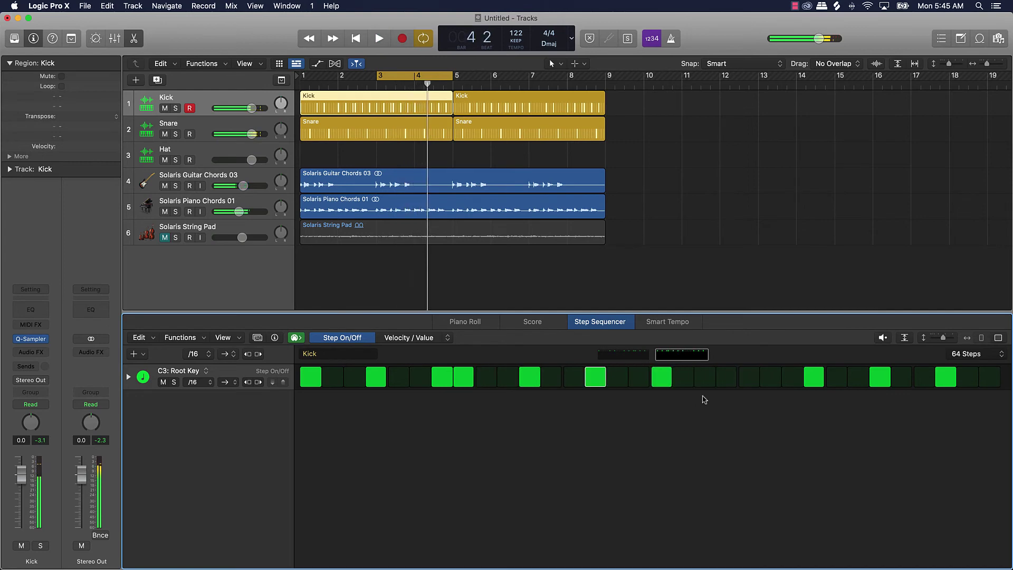
click(724, 383)
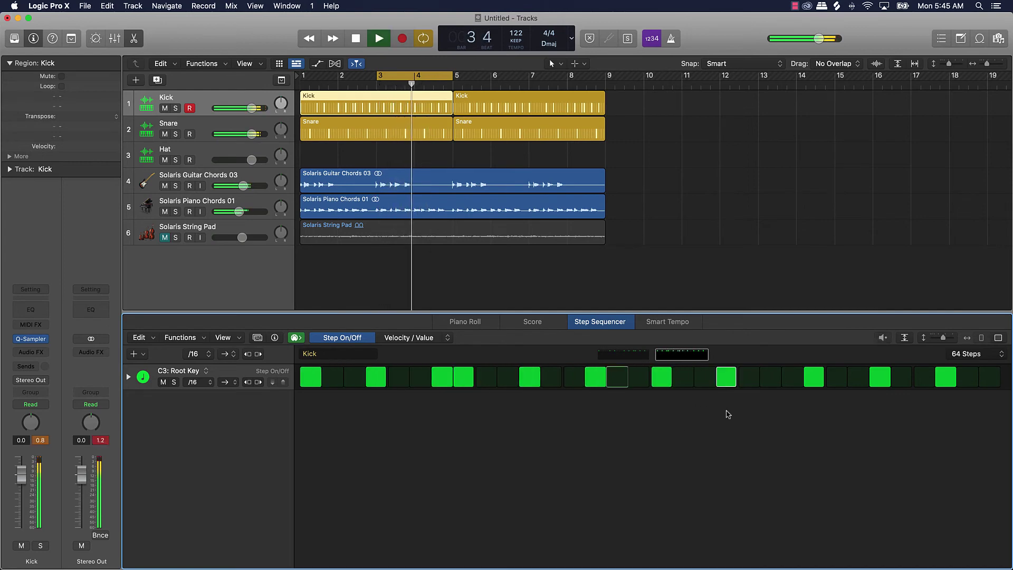
click(796, 377)
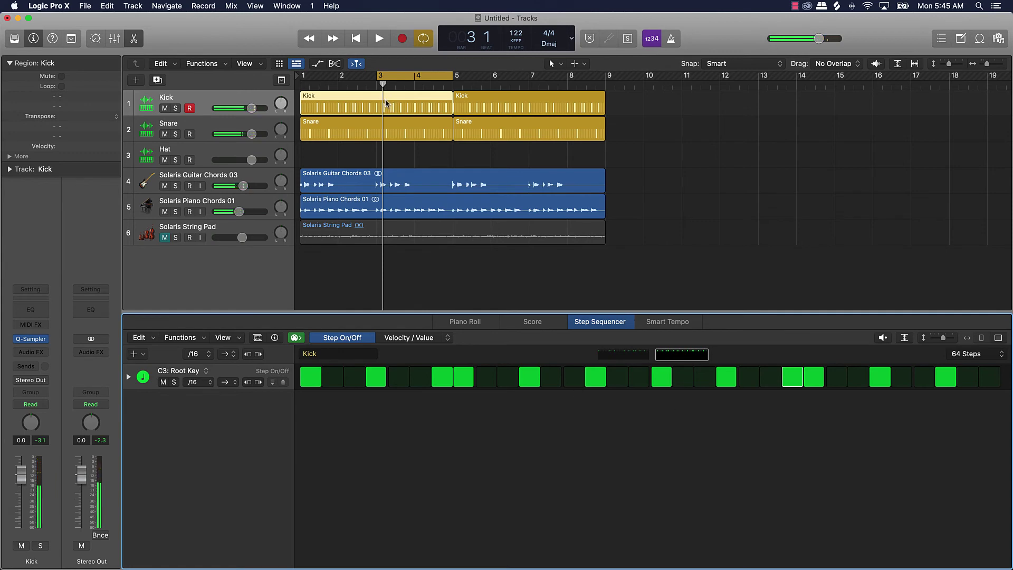
Step: Set the cycle range to bars 1 to 9 and play both Kick regions with the other tracks
click(396, 80)
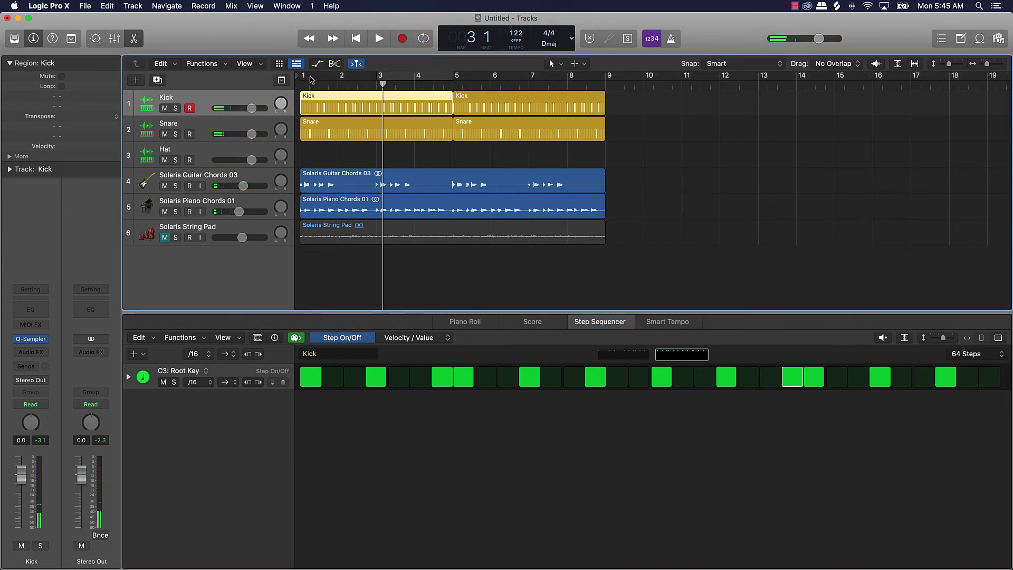
drag(301, 78, 597, 92)
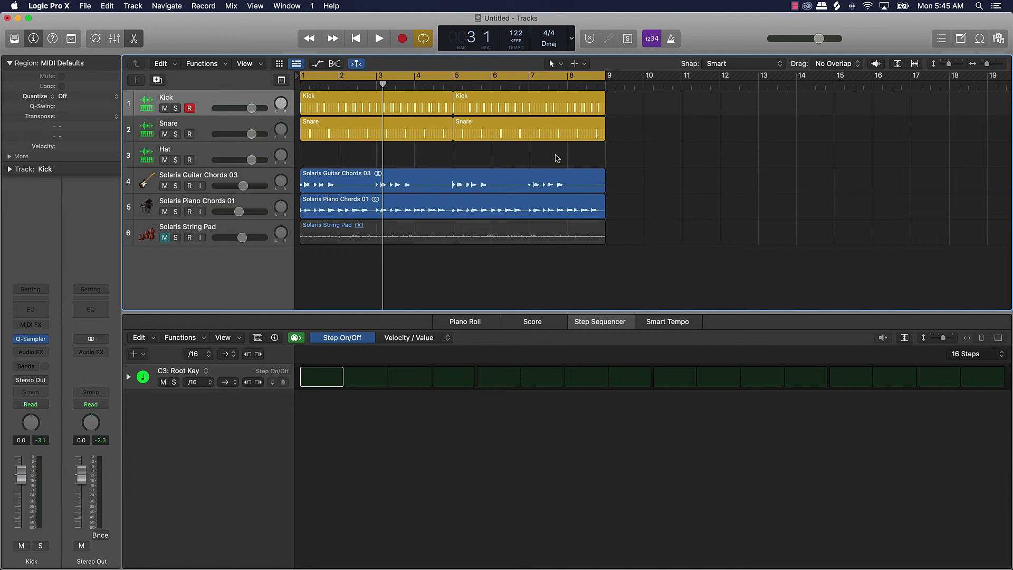
key(space)
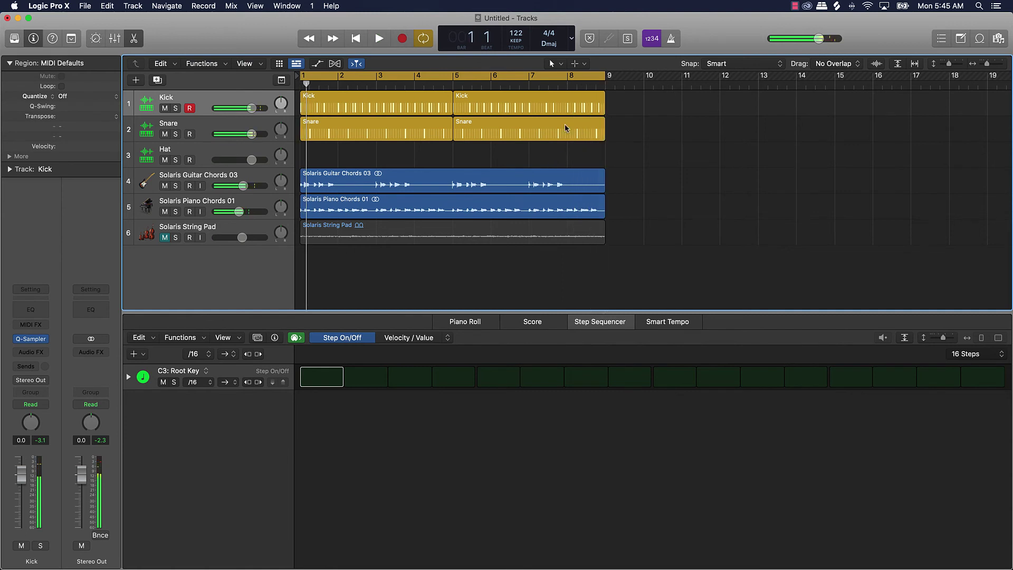
Step: Add a kick on step 64 of the second Kick region and play from bar 8 to check it
click(584, 92)
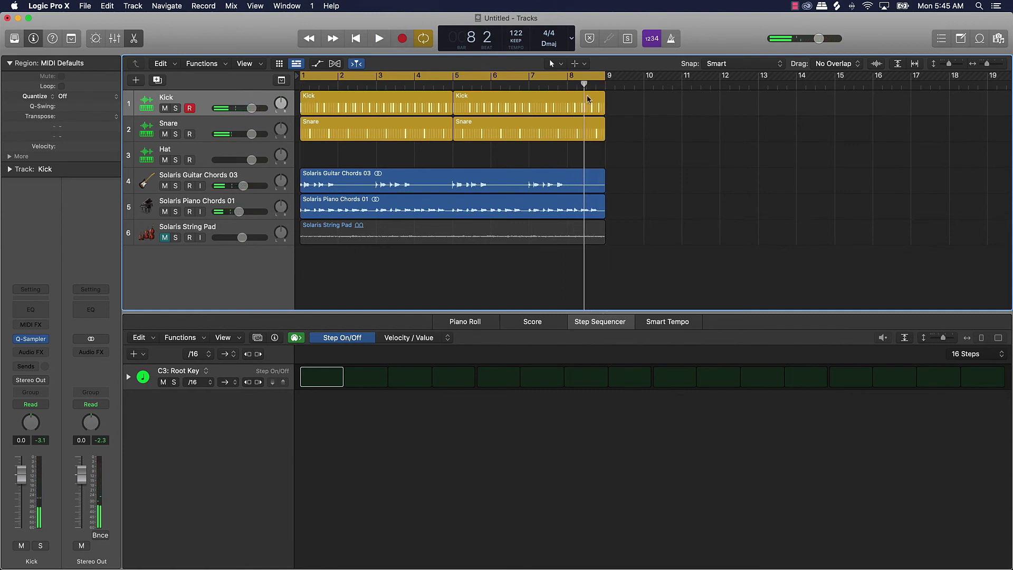
click(590, 103)
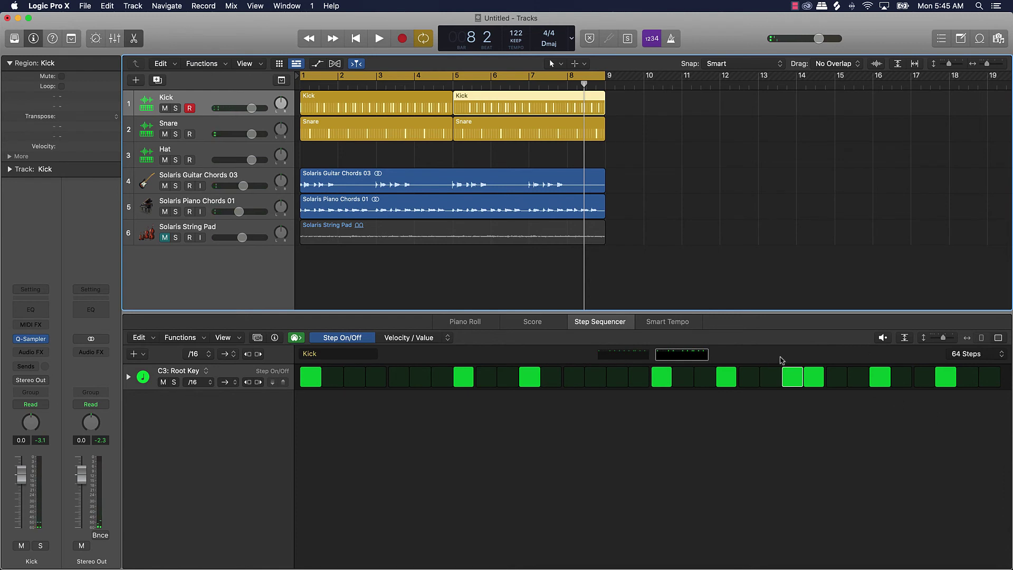
click(986, 377)
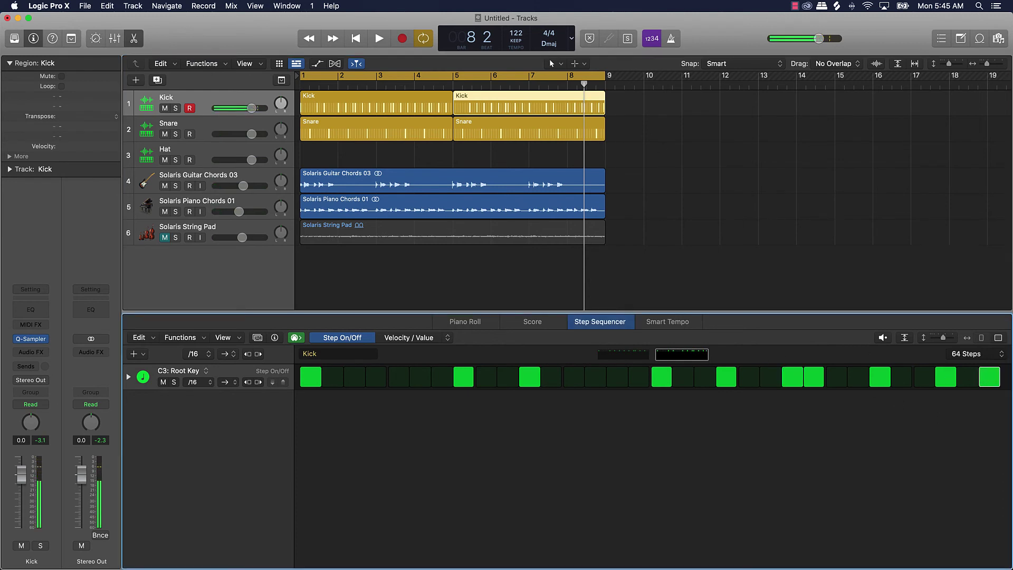
key(space)
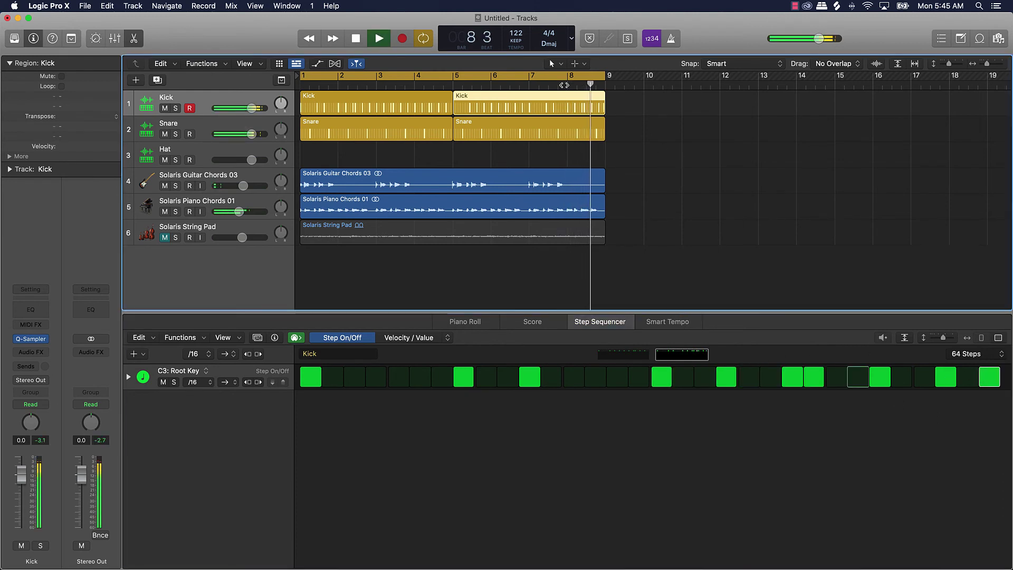
key(space)
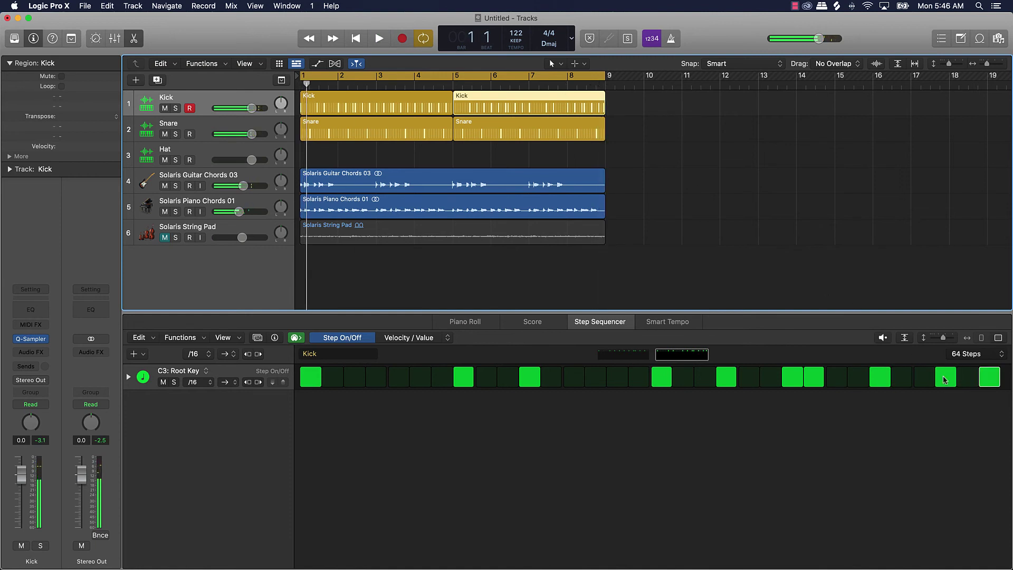
Step: Add a kick on step 63 of the second Kick region, play from bar 8 into the loop start and deselect the region
click(971, 379)
click(571, 86)
key(space)
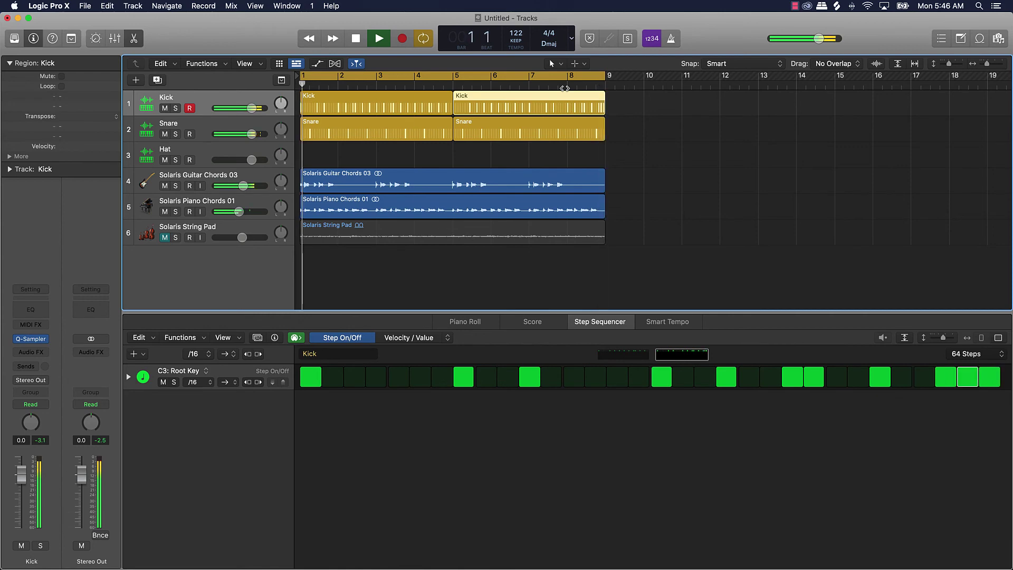
key(space)
click(391, 143)
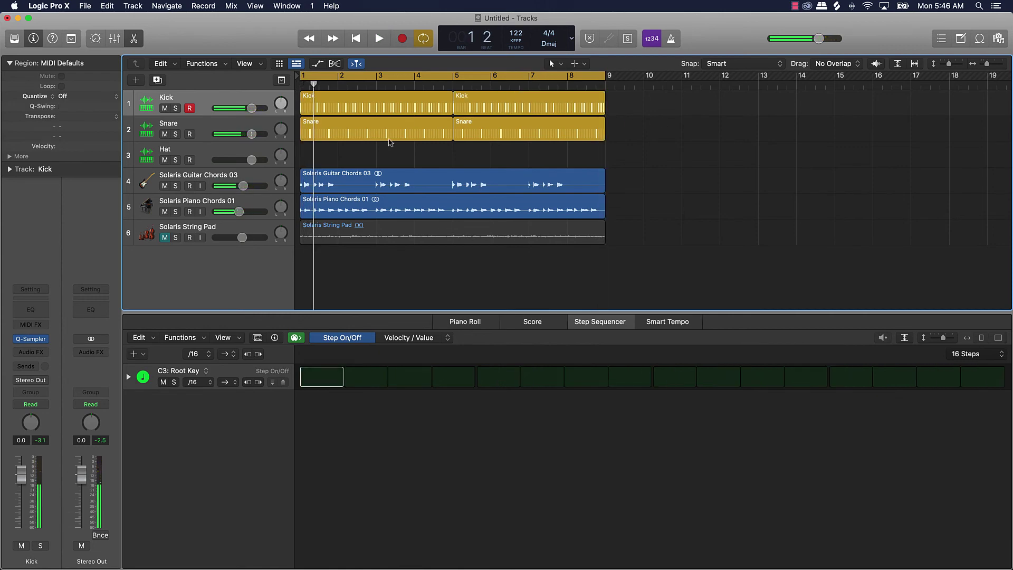
Step: Create a Hat pattern with hits on steps 3 and 9, trying other positions for the second hit during playback
click(258, 150)
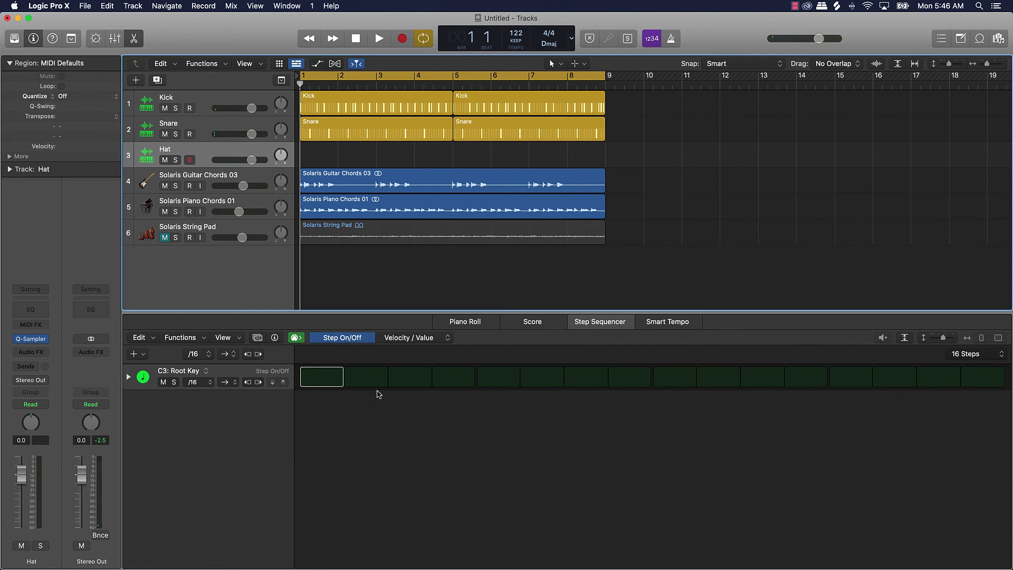
click(409, 377)
key(space)
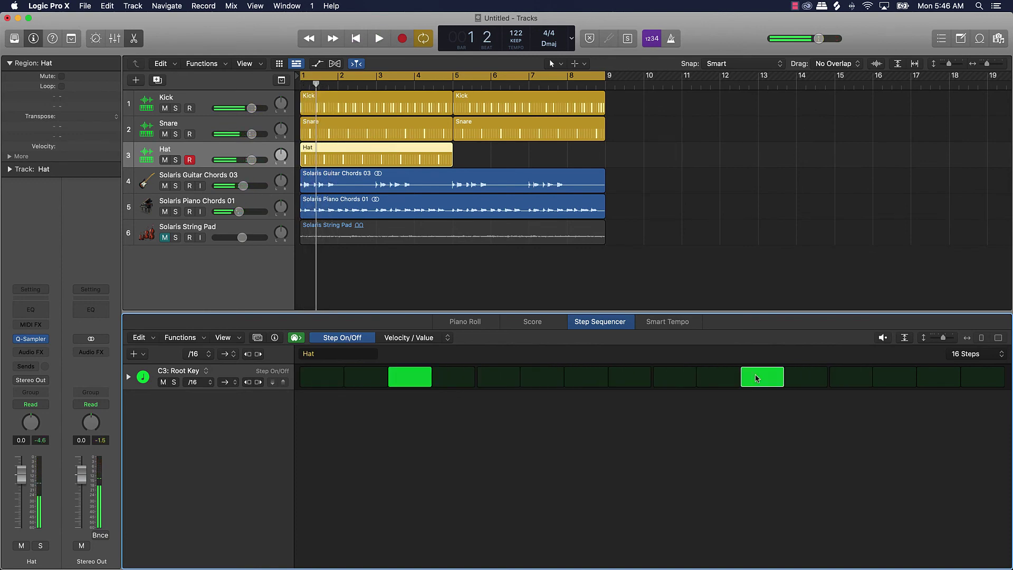
click(834, 375)
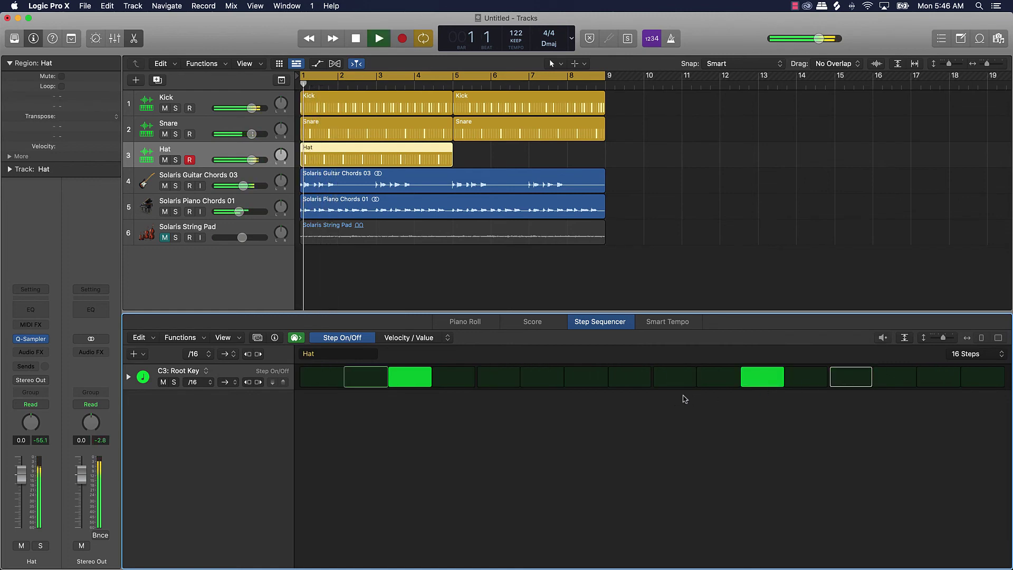
click(759, 390)
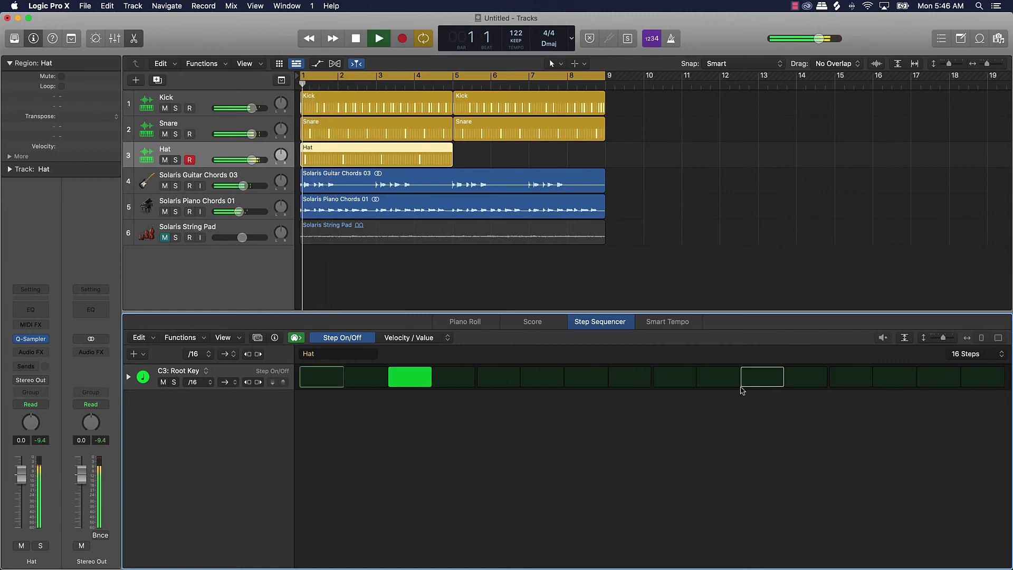
click(684, 388)
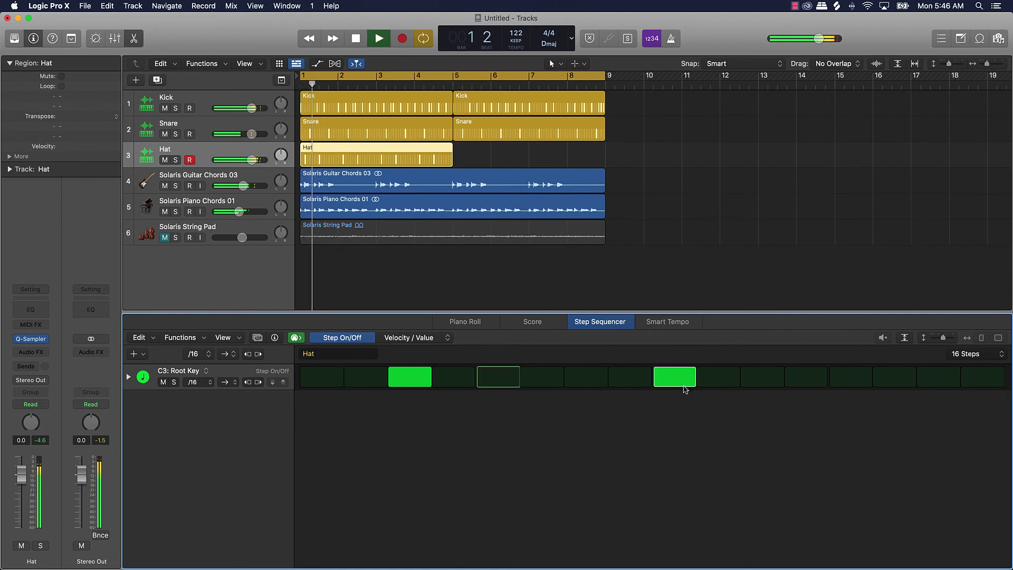
Step: Try the second hat hit on step 8, move it back to step 9 and play the beat
key(space)
click(641, 384)
key(space)
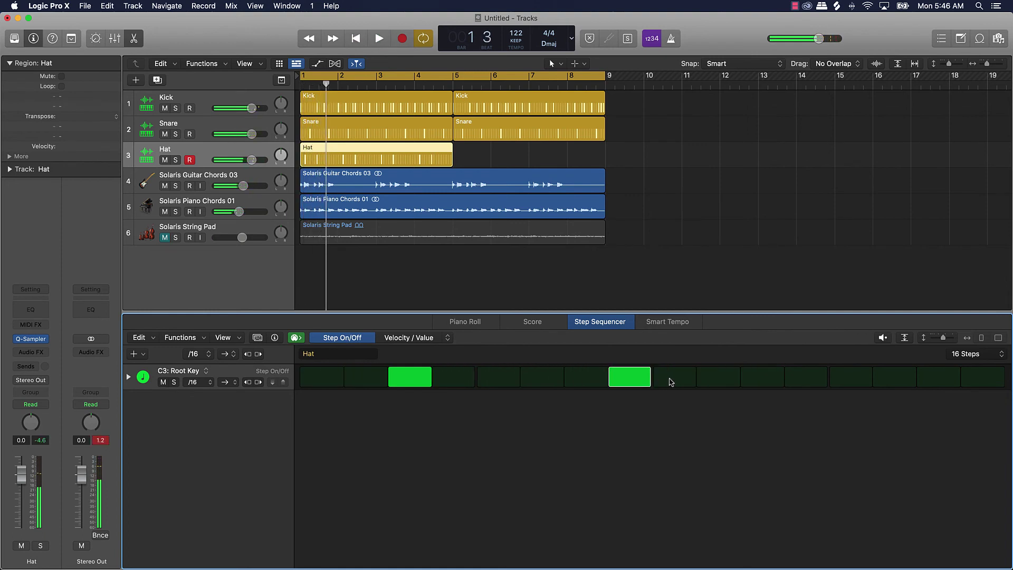
click(670, 382)
click(640, 376)
key(space)
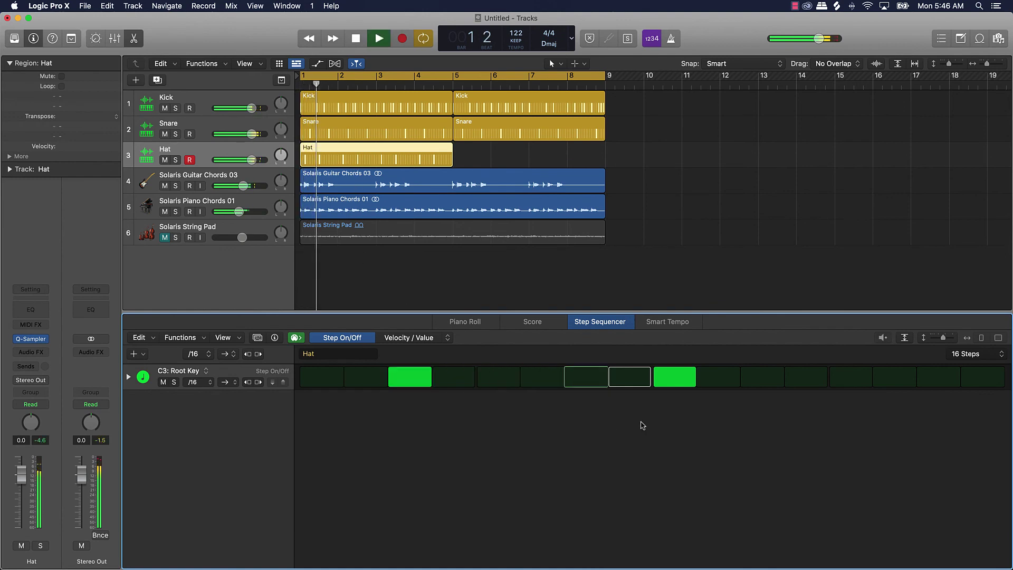
key(space)
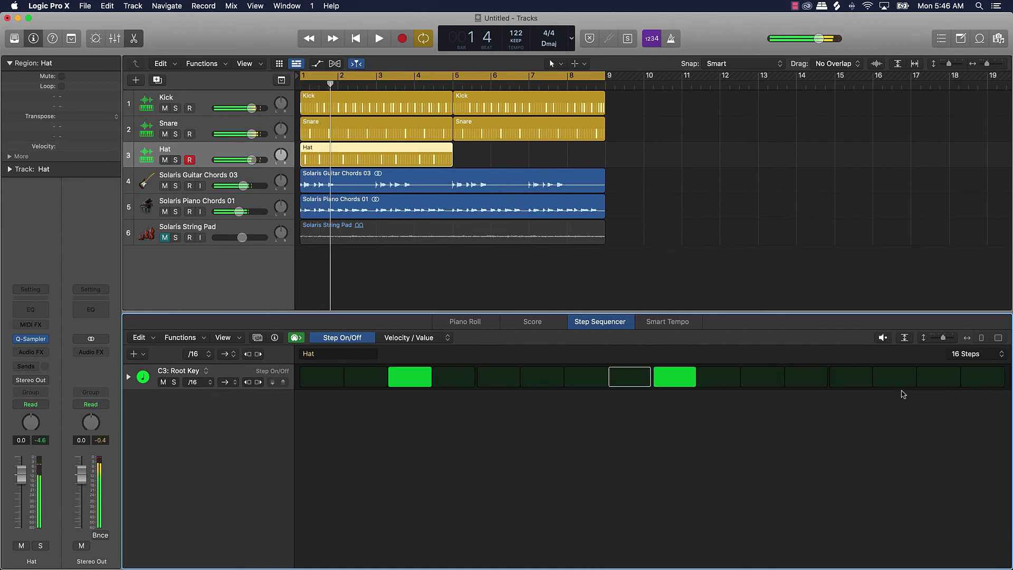
Step: Extend the Hat pattern to 64 steps and try an extra hit on step 14 while playing from bar 1
click(963, 359)
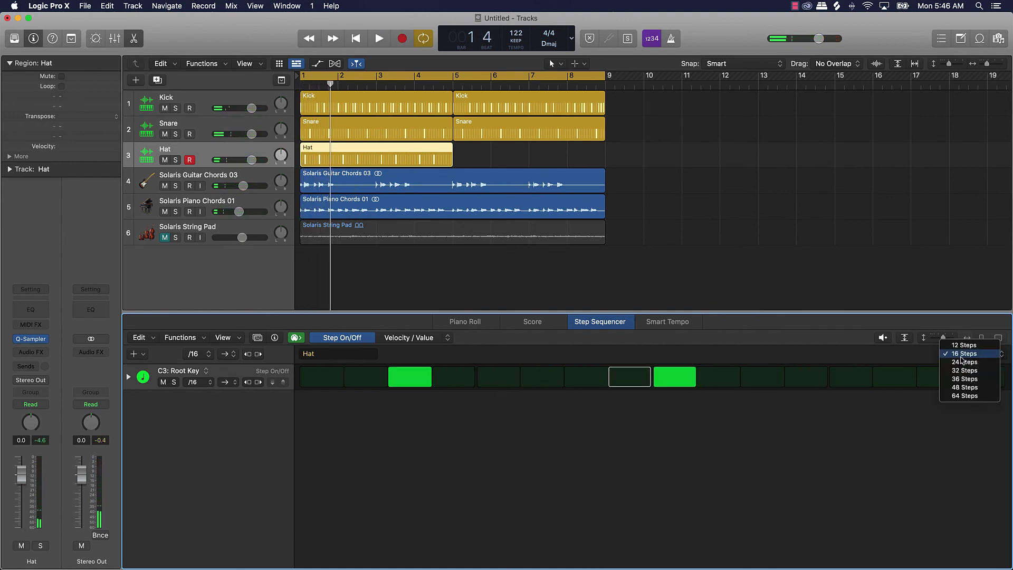
click(965, 396)
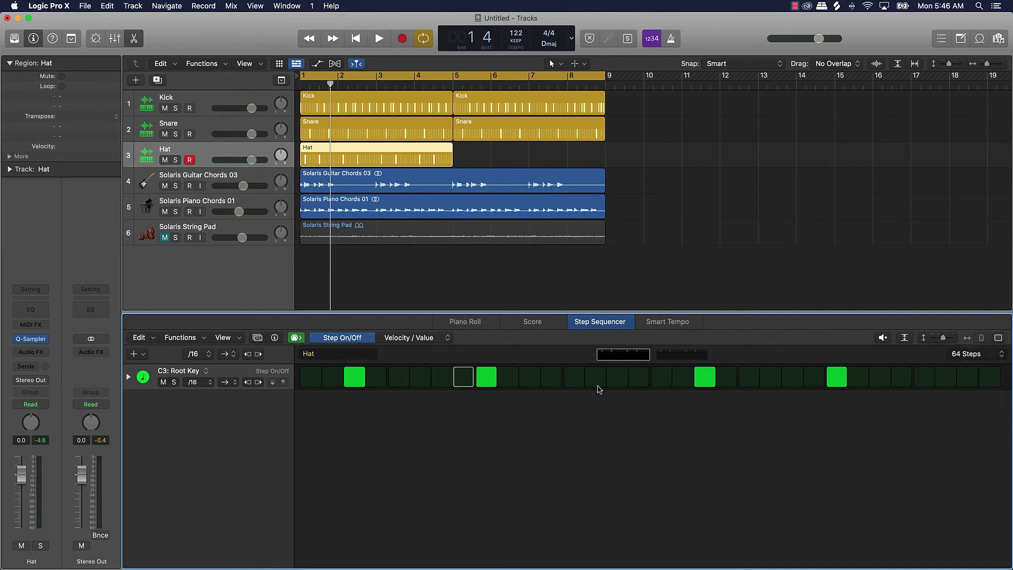
key(space)
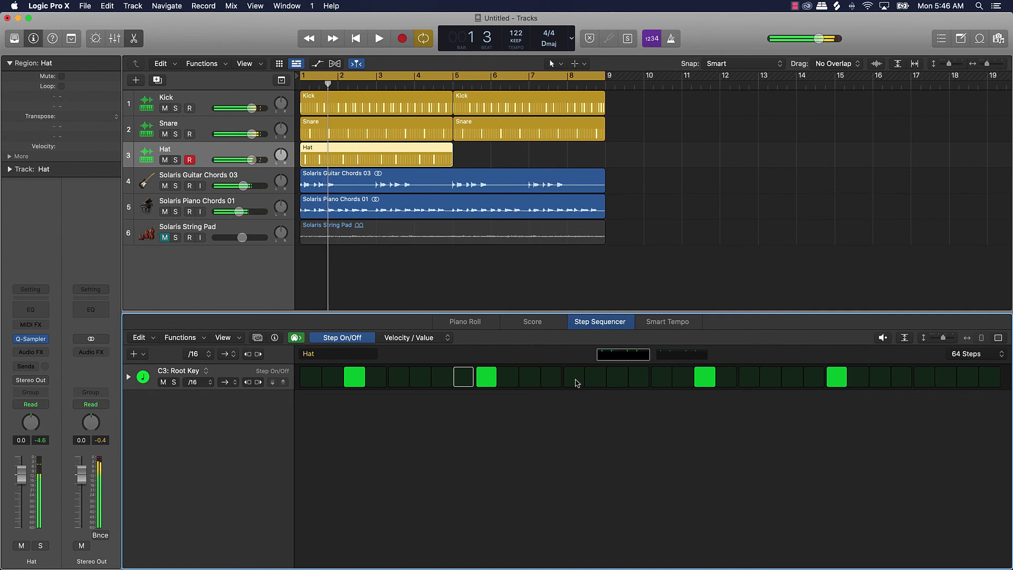
key(space)
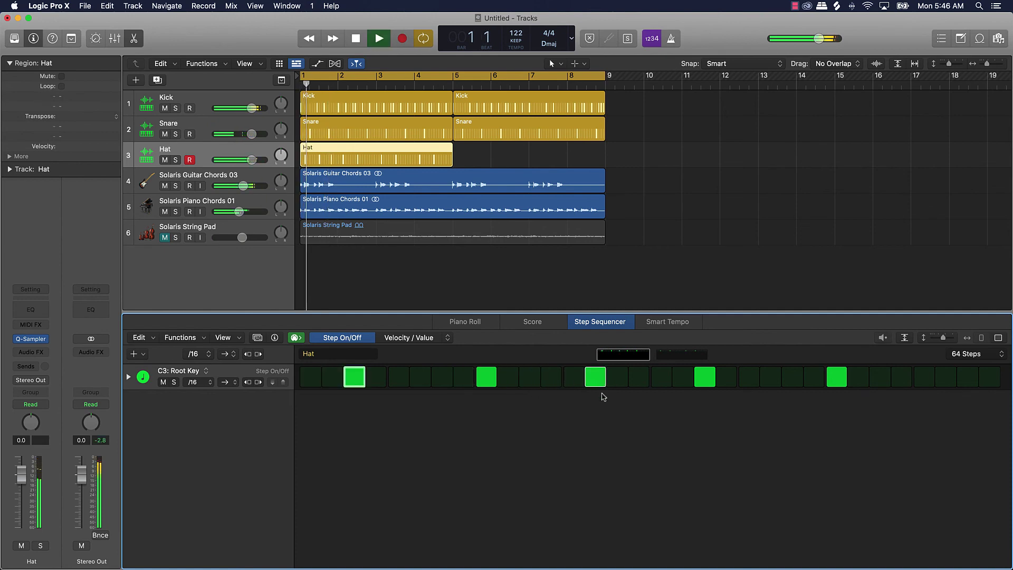
key(space)
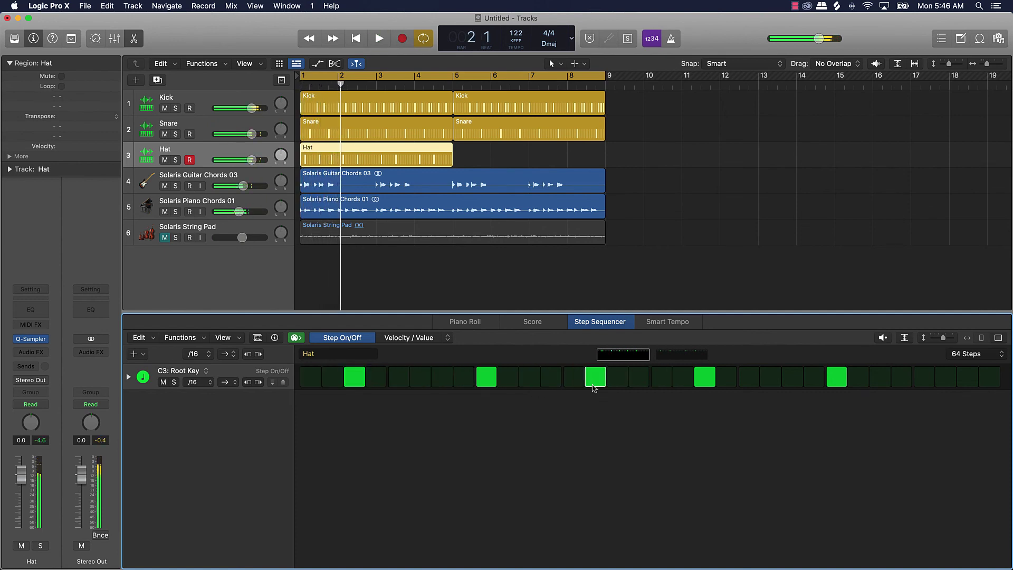
Step: Try the extra hat hit on steps 13, 15 and 16, clear it and restore the pattern length to 16 steps
click(582, 382)
key(space)
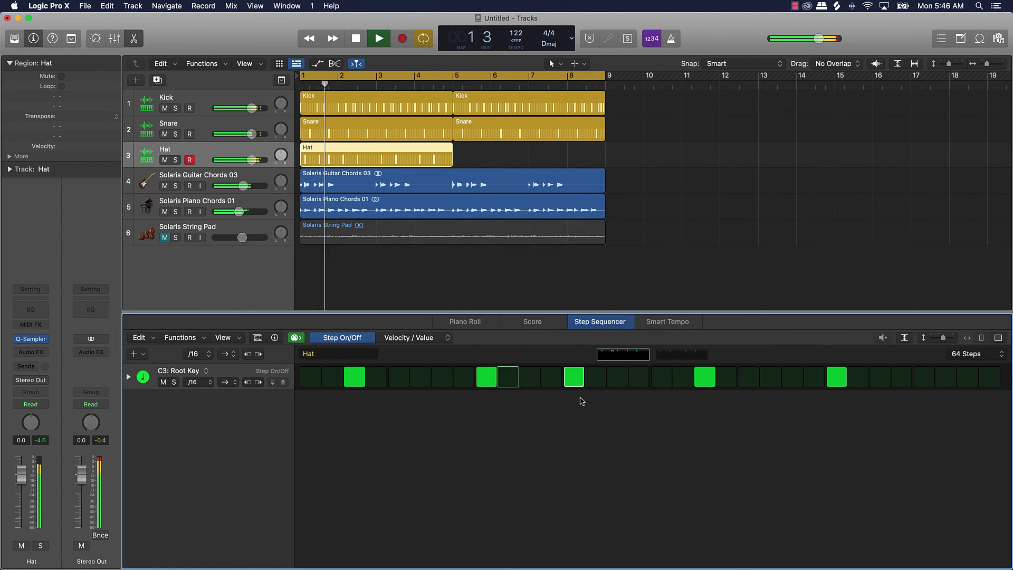
key(space)
click(627, 379)
key(space)
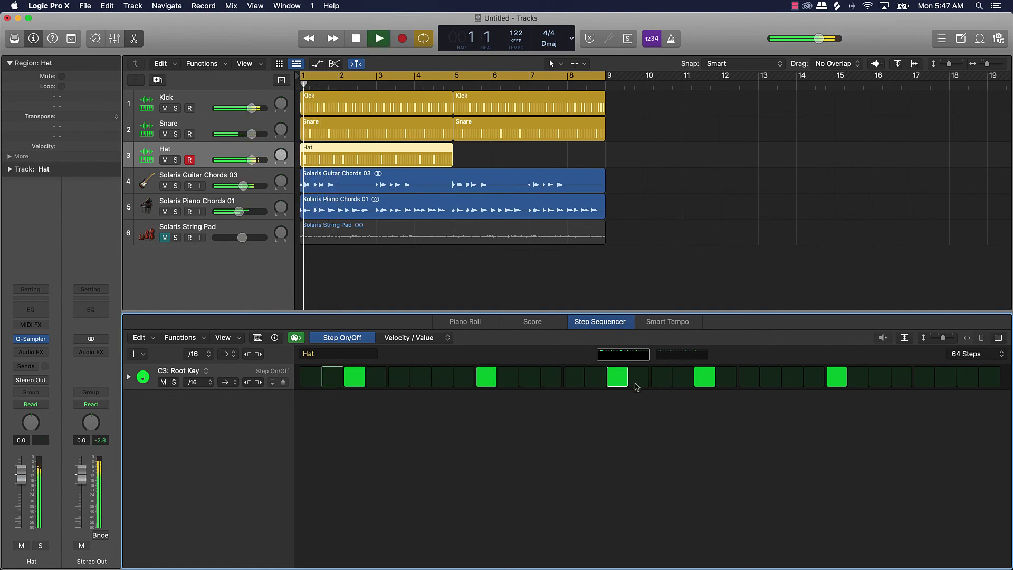
key(space)
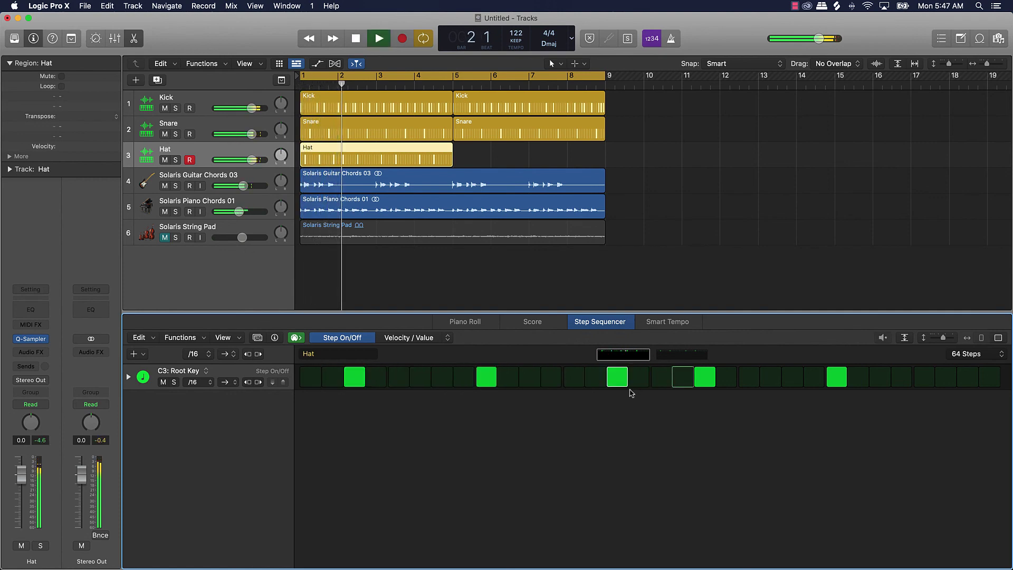
click(627, 379)
key(space)
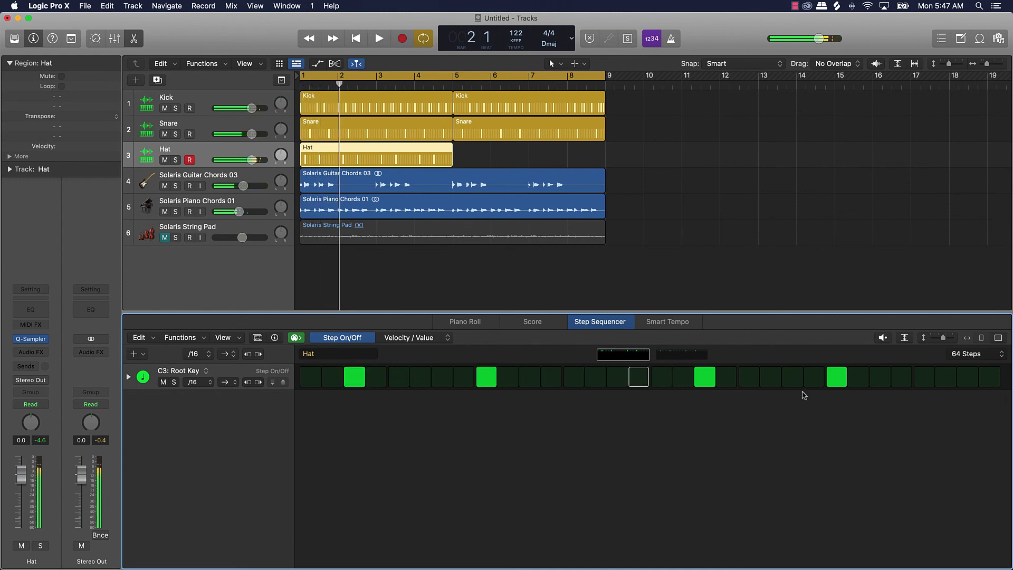
click(961, 354)
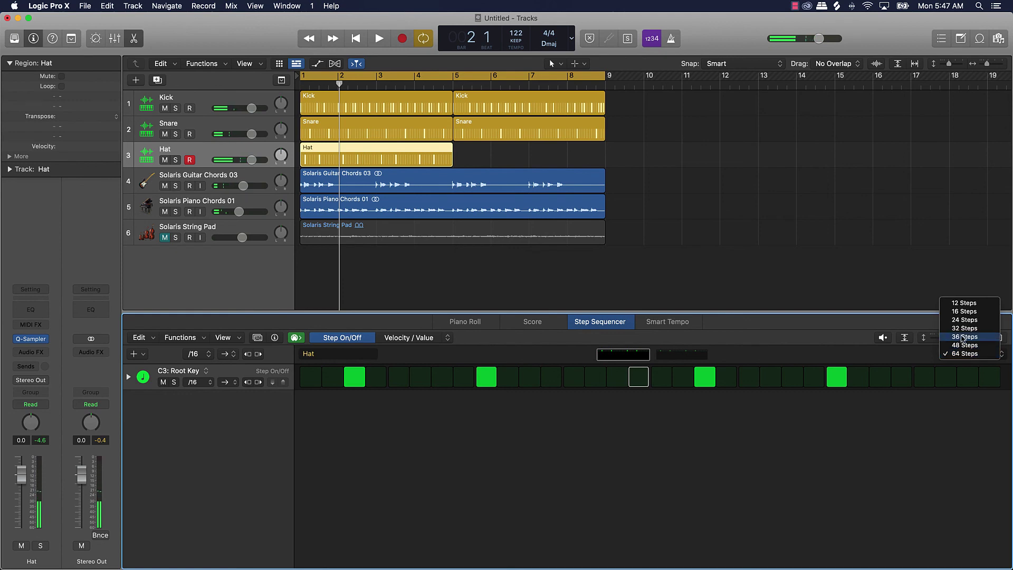
click(960, 313)
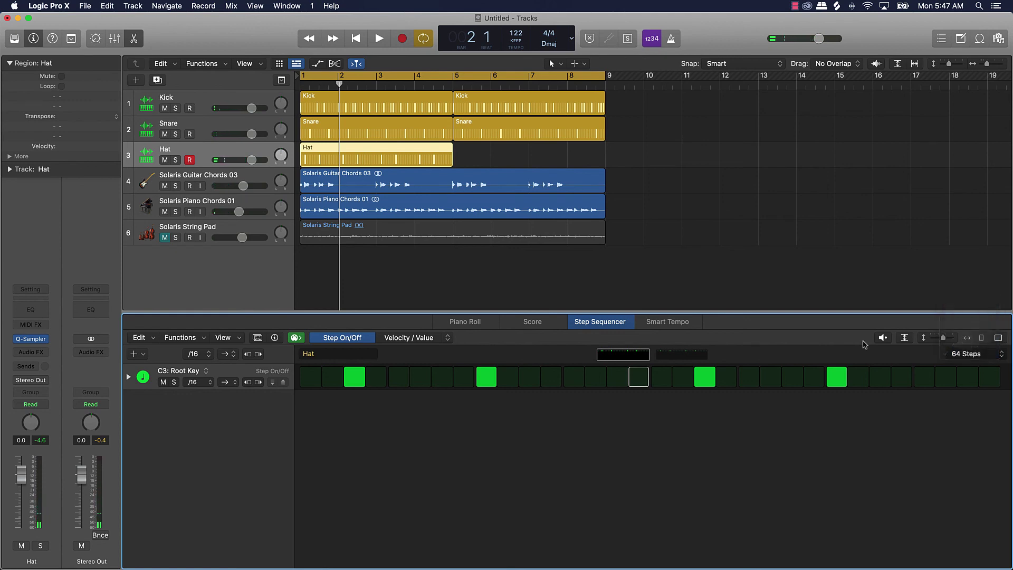
Step: Play the beat and copy the Hat region to bar 5
key(space)
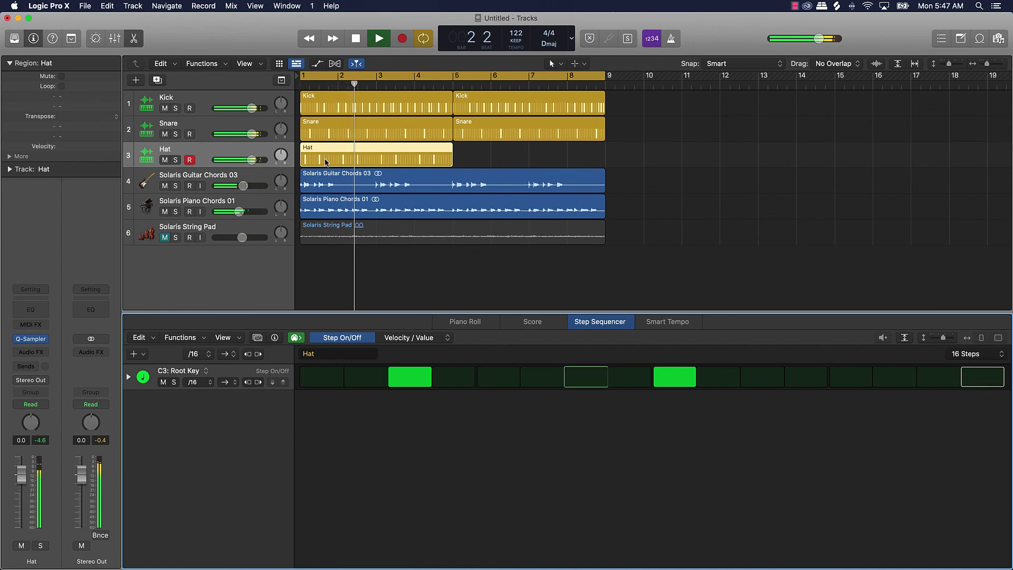
key(Tab)
drag(323, 156, 476, 154)
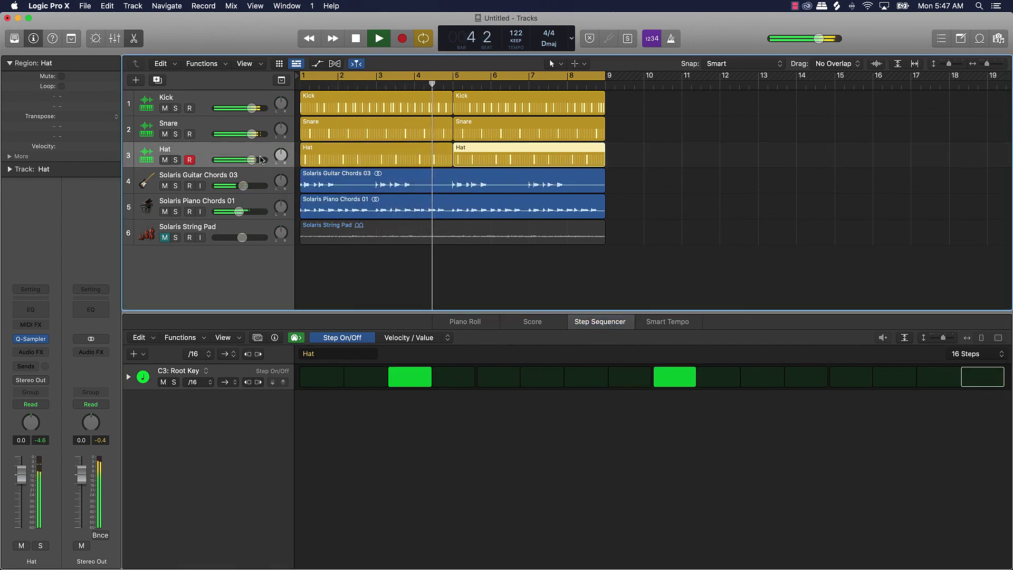
Step: Set the Hat volume to -3.0 dB, then unmute the Solaris String Pad track and lower its volume slightly
drag(252, 160, 240, 162)
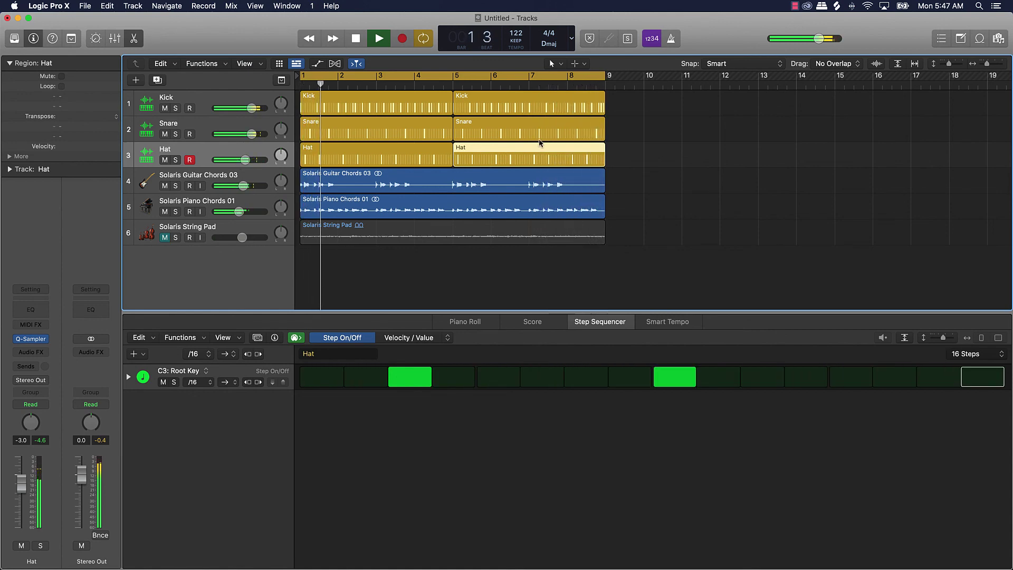
click(168, 238)
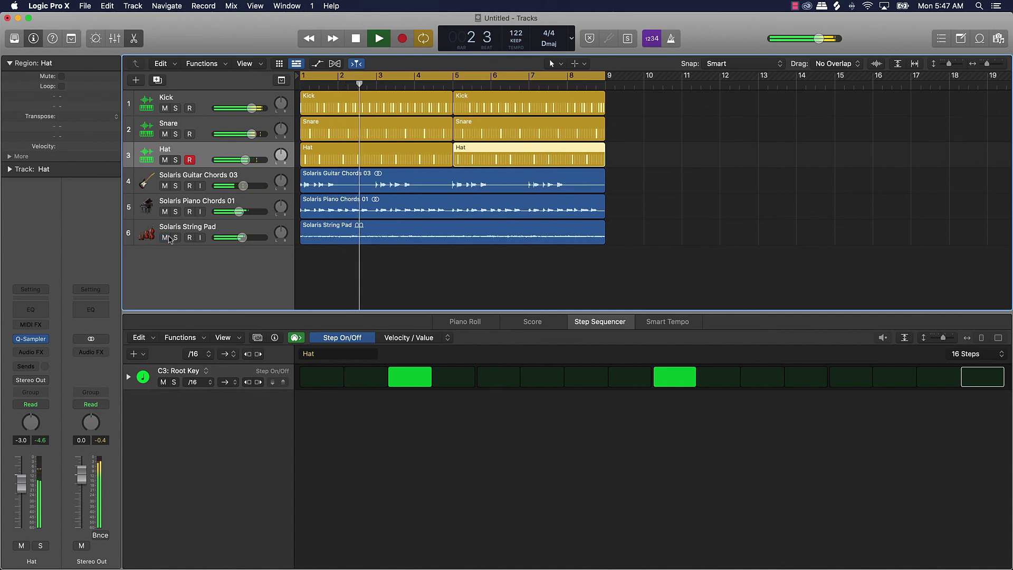
drag(242, 238, 239, 238)
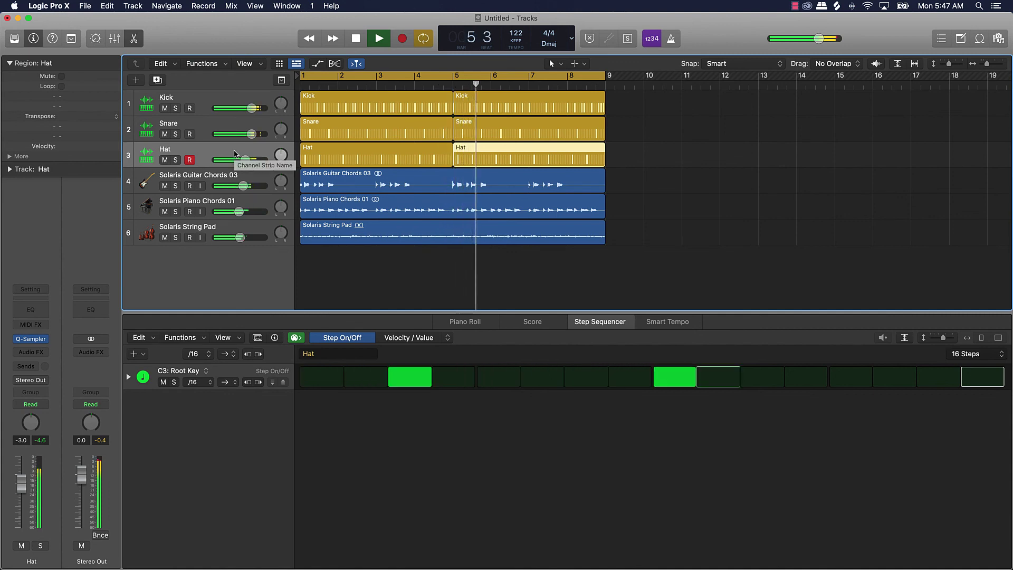
Step: Add a hit on step 1 of the first Hat region's pattern and play it from bar 1
key(Return)
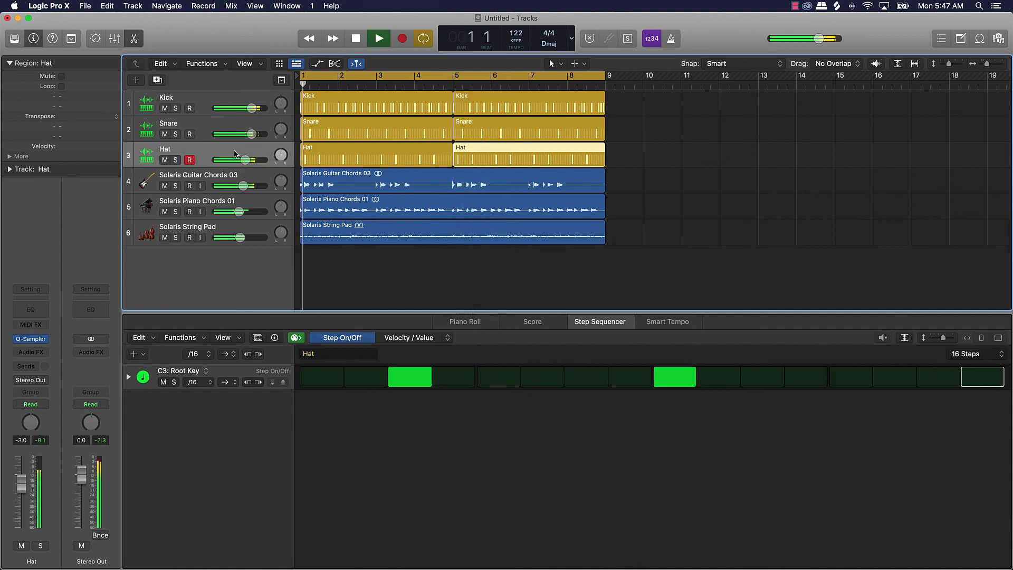
click(313, 165)
key(space)
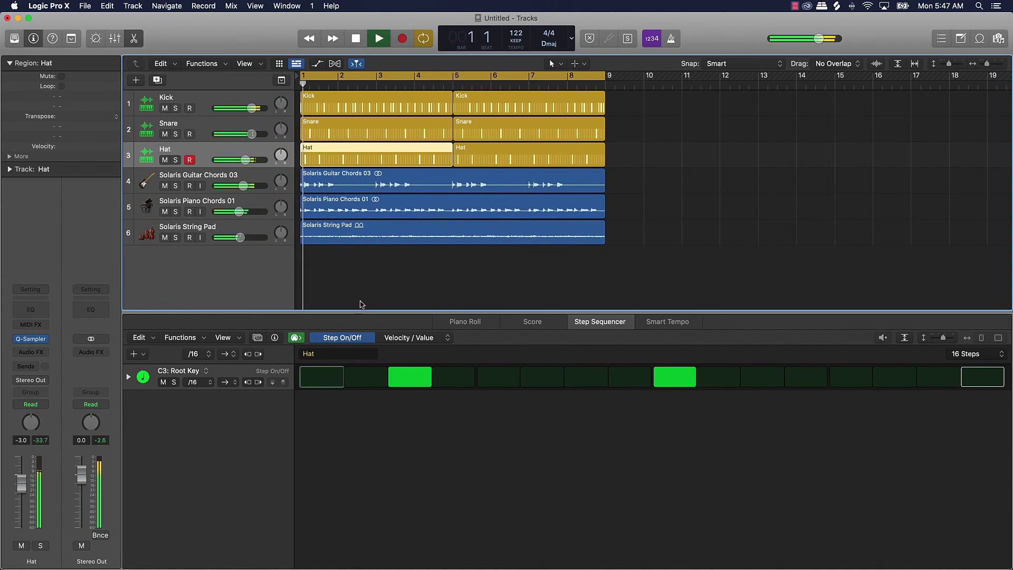
click(334, 377)
key(space)
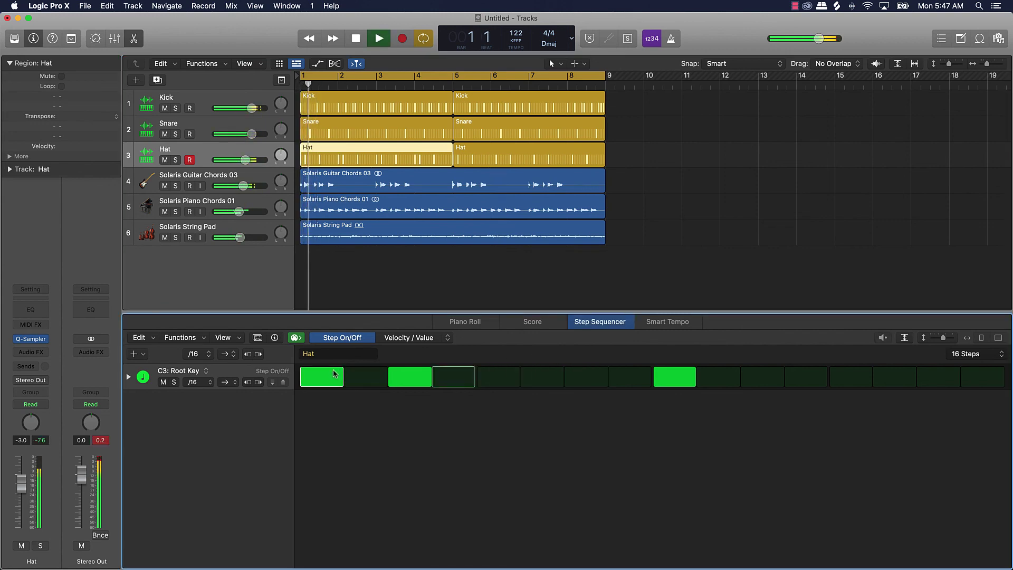
key(space)
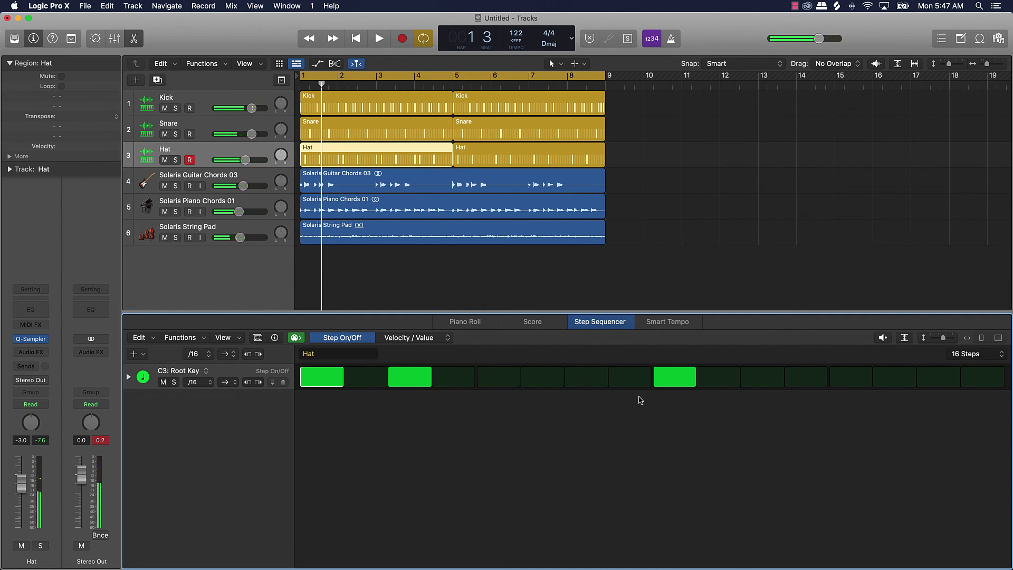
Step: Try a fourth hat hit on step 15 and on step 13 of the first region while playing the beat
key(space)
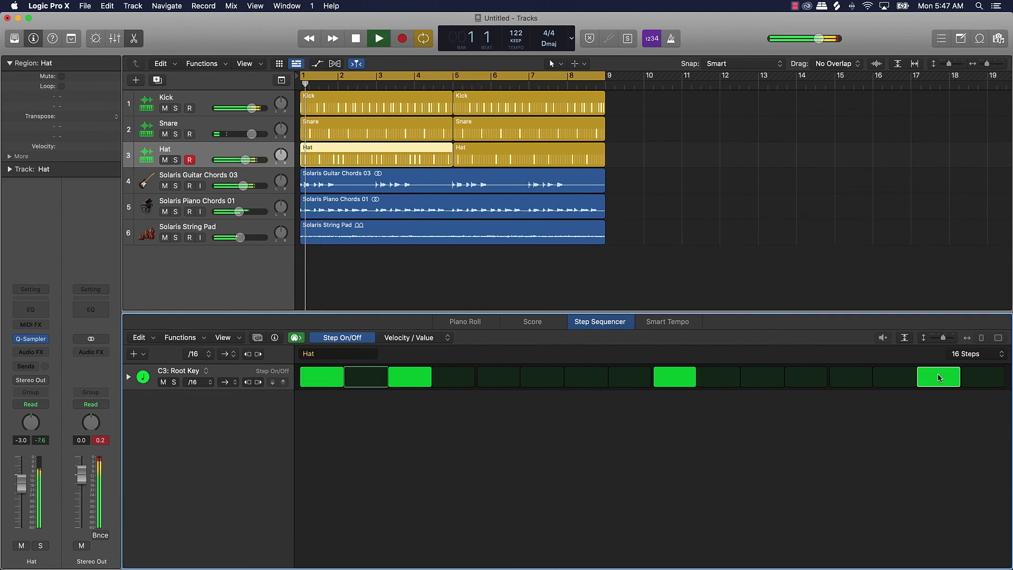
key(space)
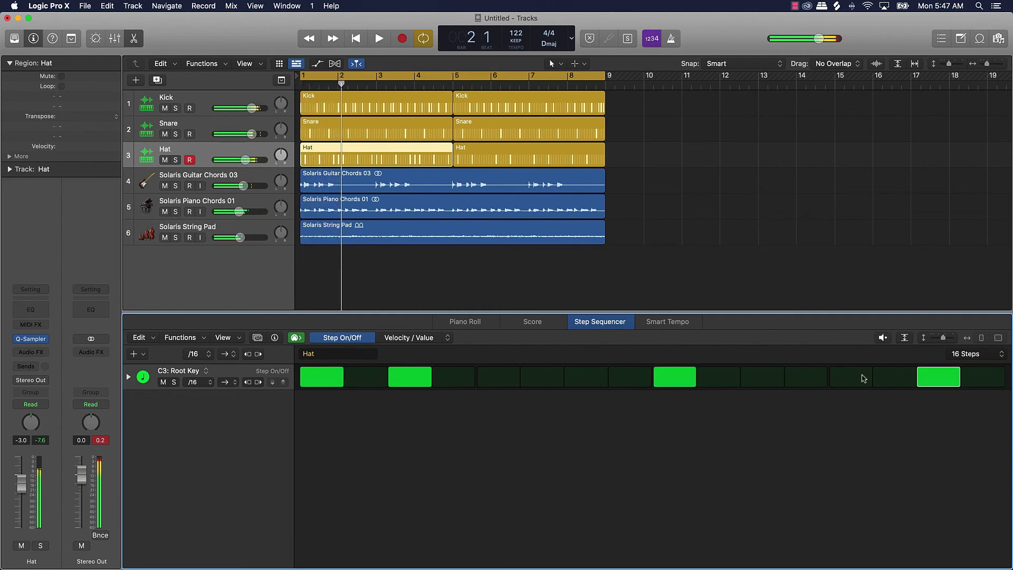
key(space)
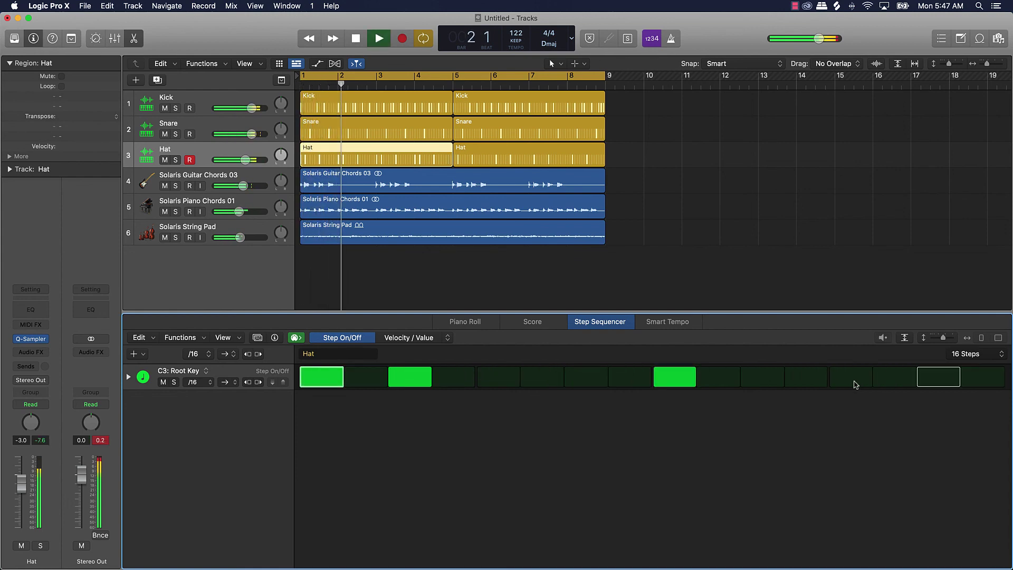
click(853, 382)
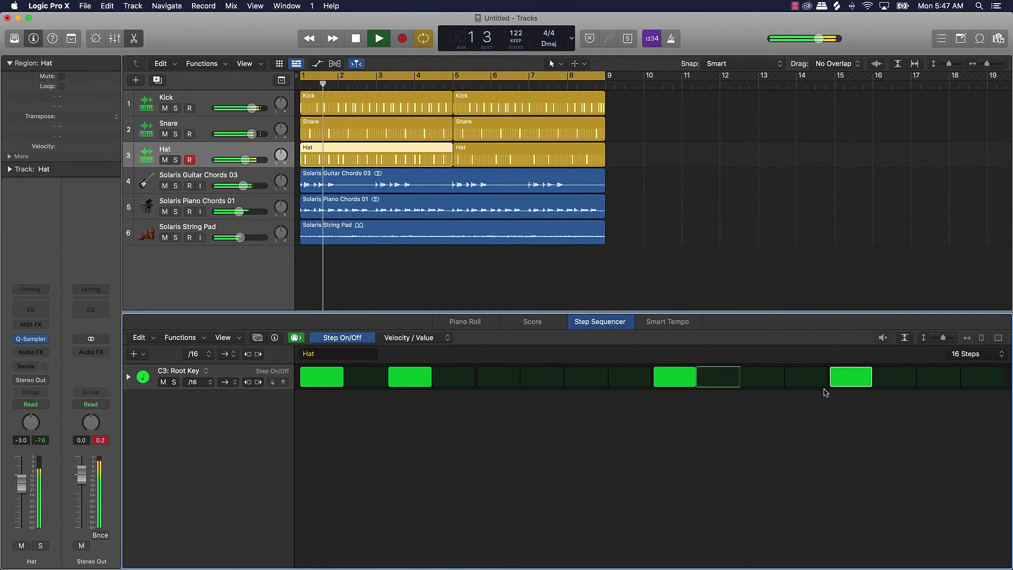
Step: Place the fourth hat hit on step 14 of the first region and play through bar 4
key(space)
key(space)
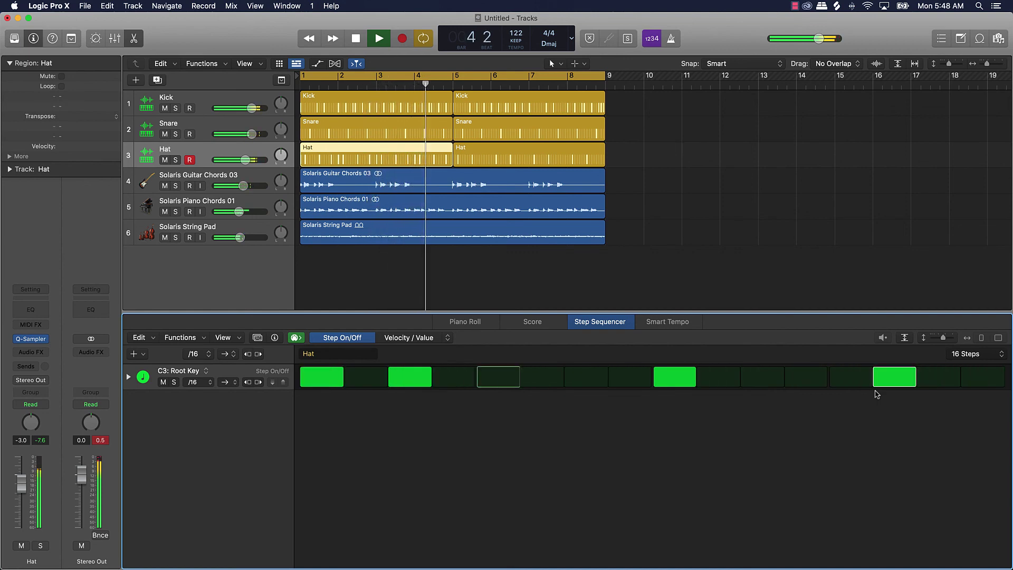
key(space)
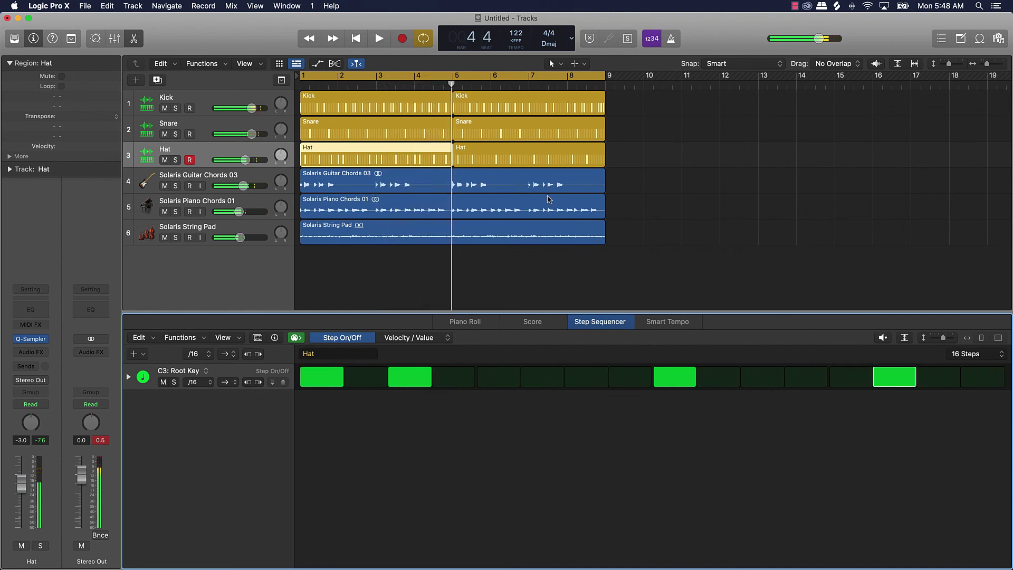
Step: Replace the Hat region at bar 5 with a copy of the first Hat region
click(526, 157)
key(Delete)
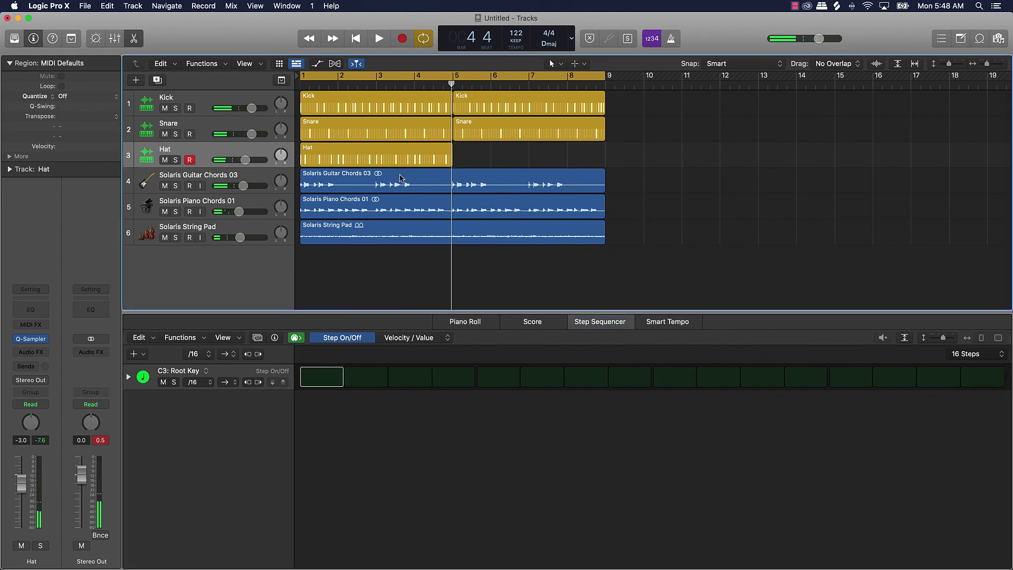
drag(384, 160, 531, 159)
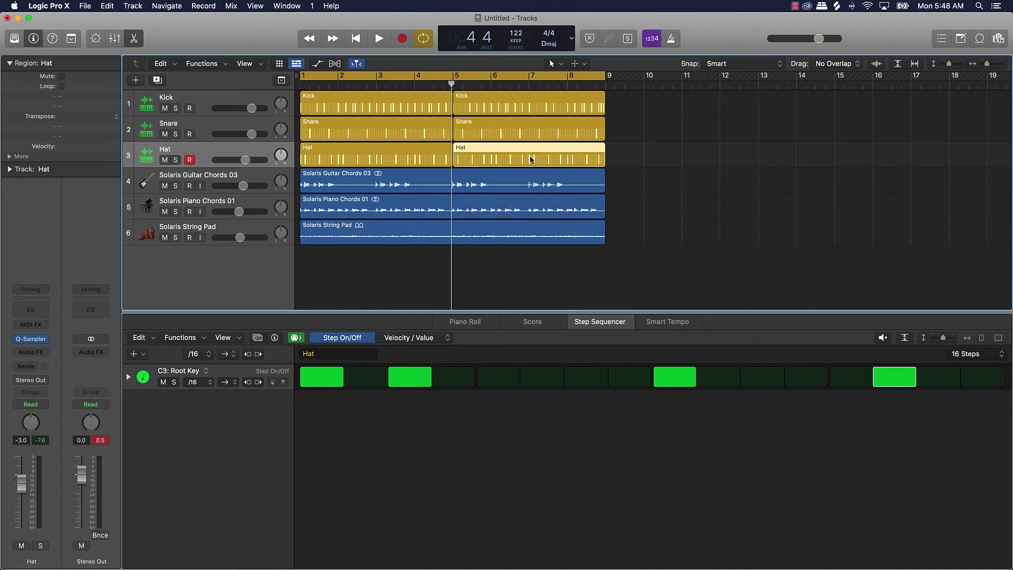
Step: Deselect the Hat region, set the Hat track volume to -7.0 dB and turn off its record enable
click(668, 163)
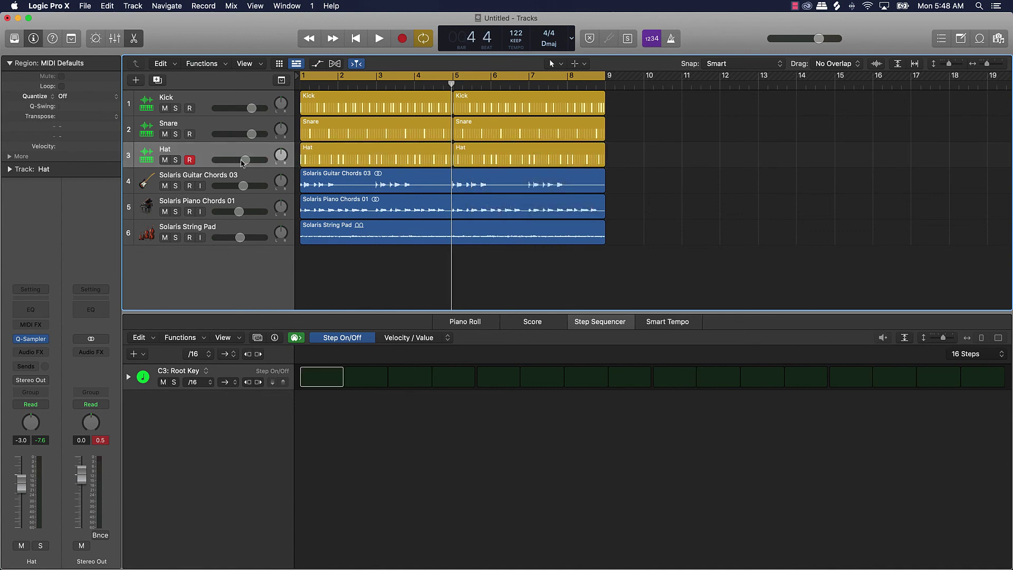
drag(241, 163, 201, 161)
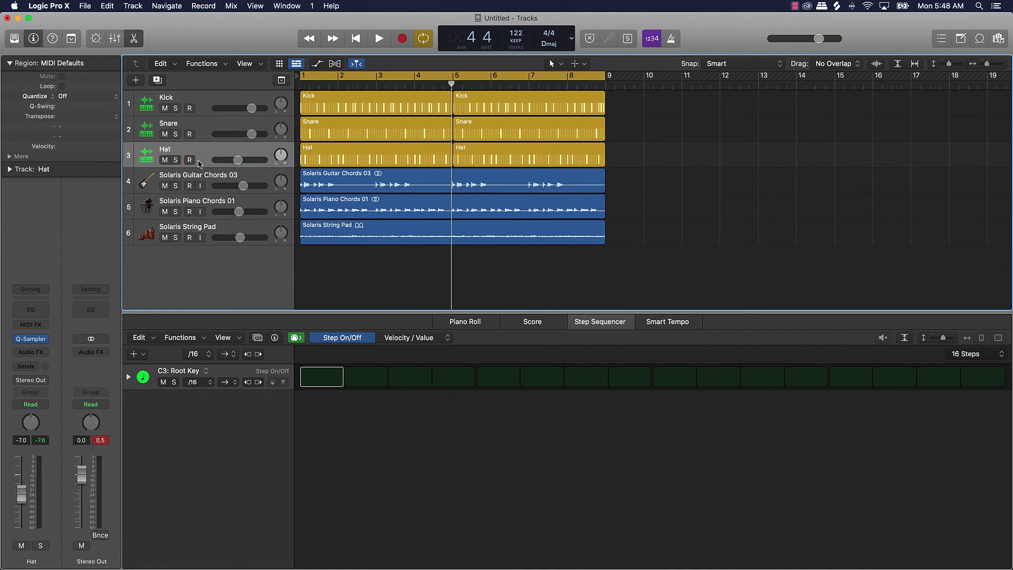